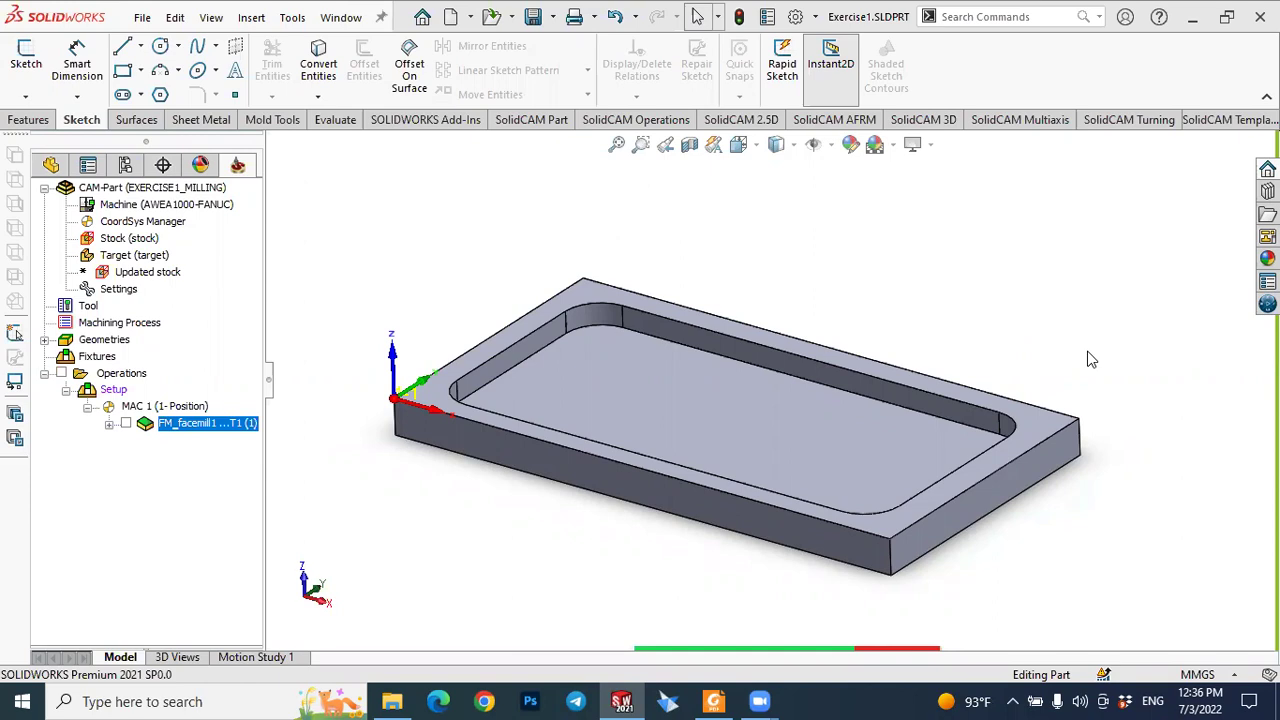
Step: Display the face milling operation's toolpath over the part, examine it, and hide it again
mouse_move(1088, 357)
middle_down()
mouse_move(1066, 334)
mouse_move(1090, 318)
mouse_move(1105, 357)
middle_up()
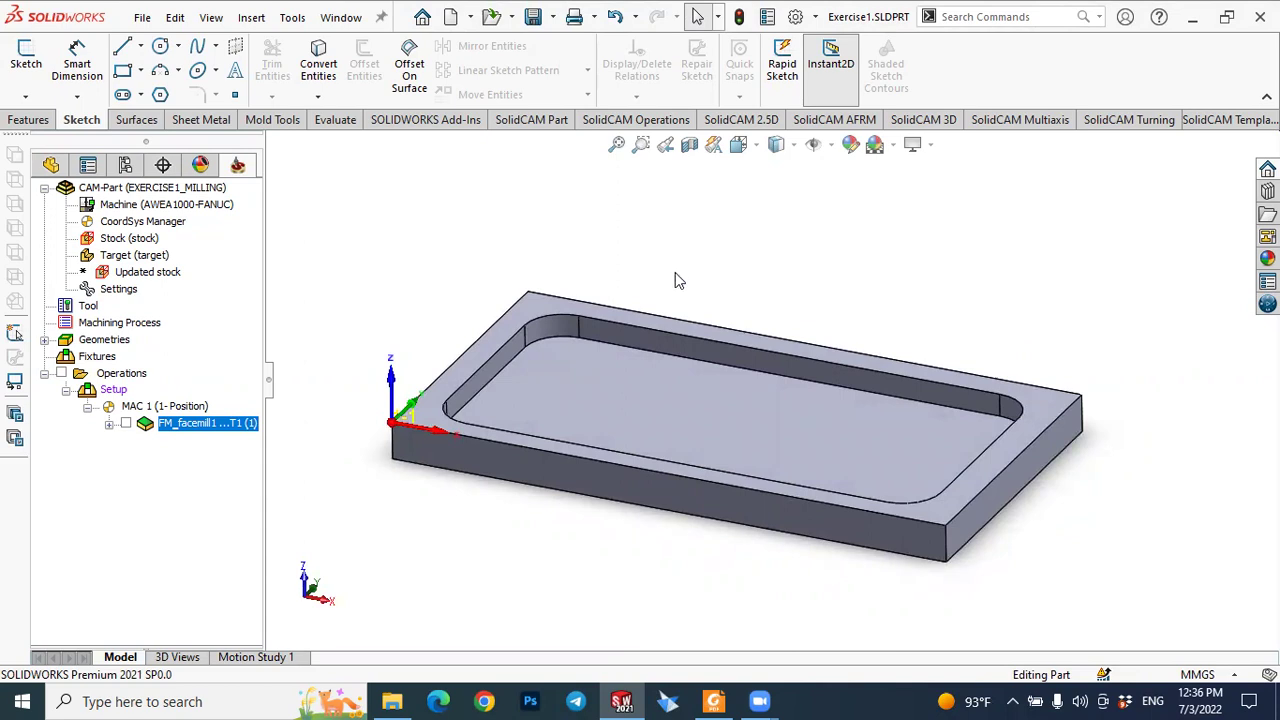
click(125, 423)
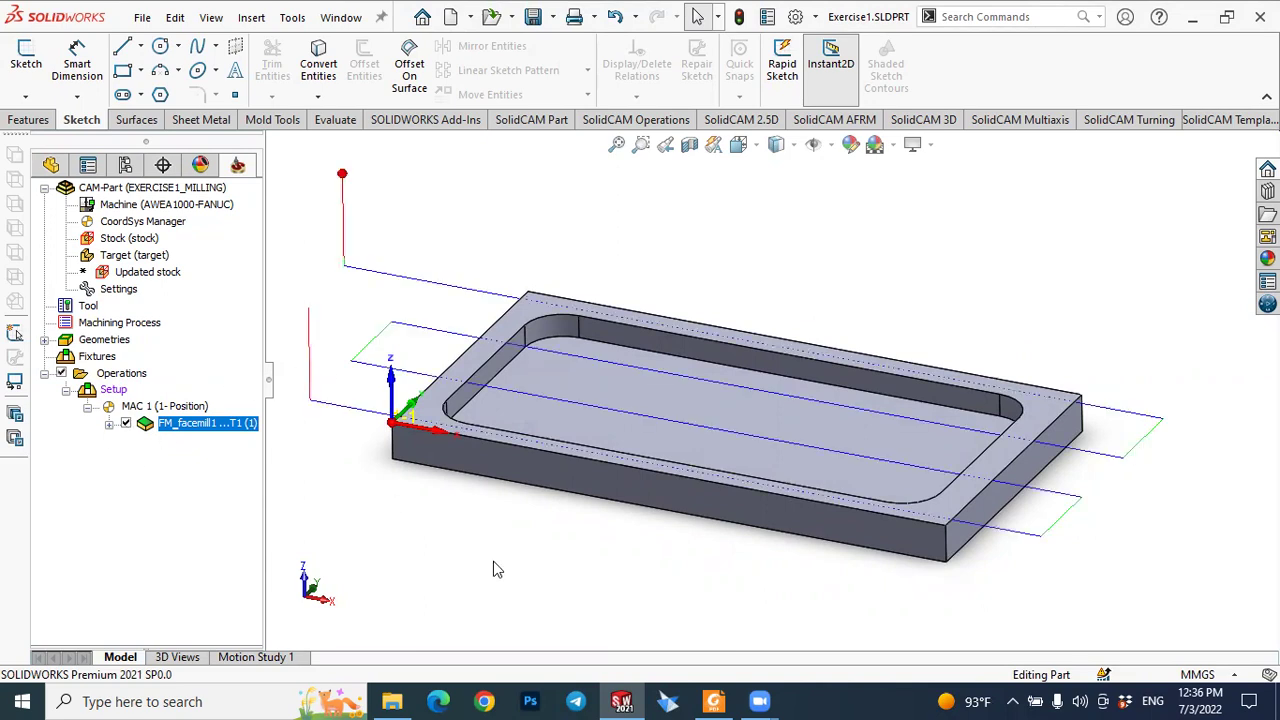
middle_drag(500, 545, 504, 516)
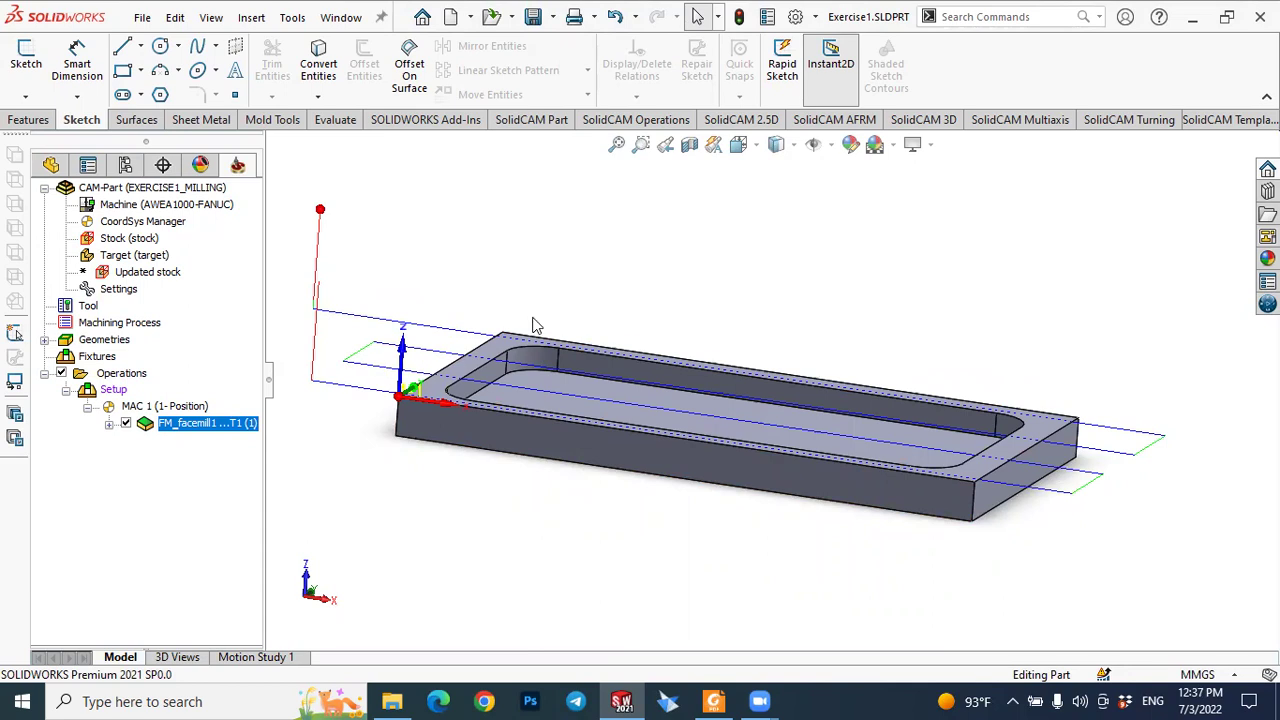
scroll(490, 334, down, 2)
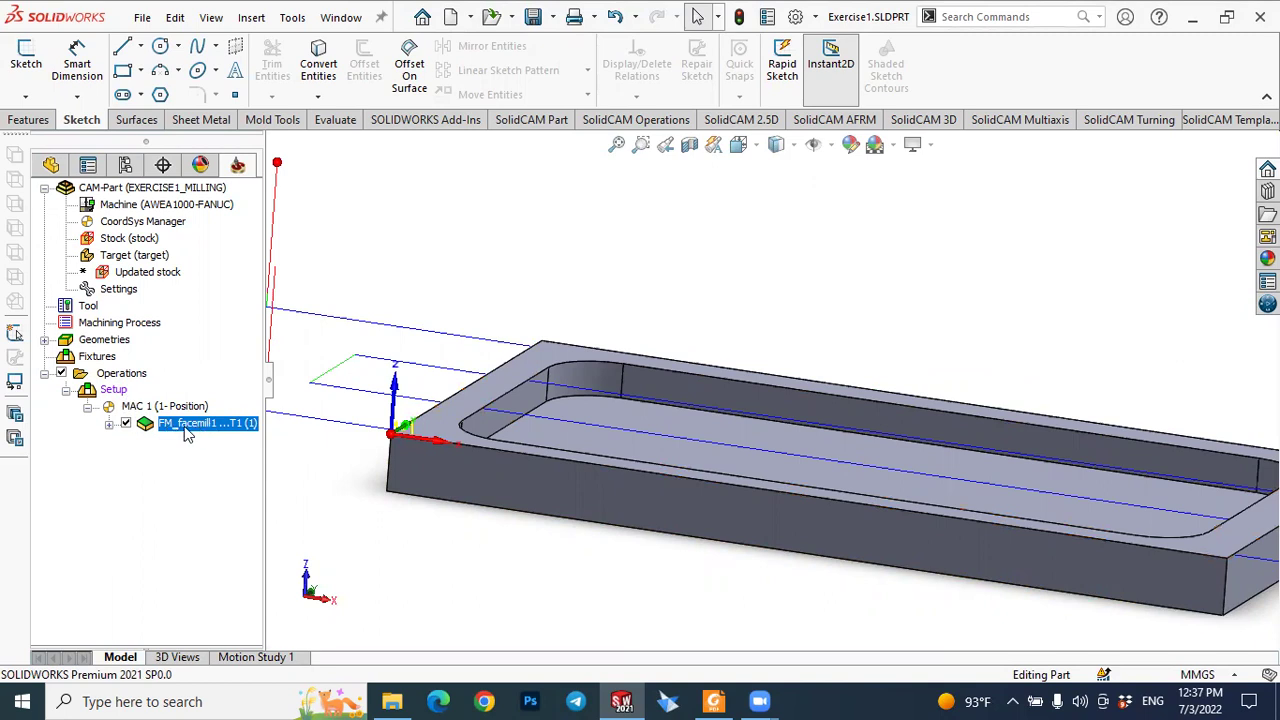
click(126, 424)
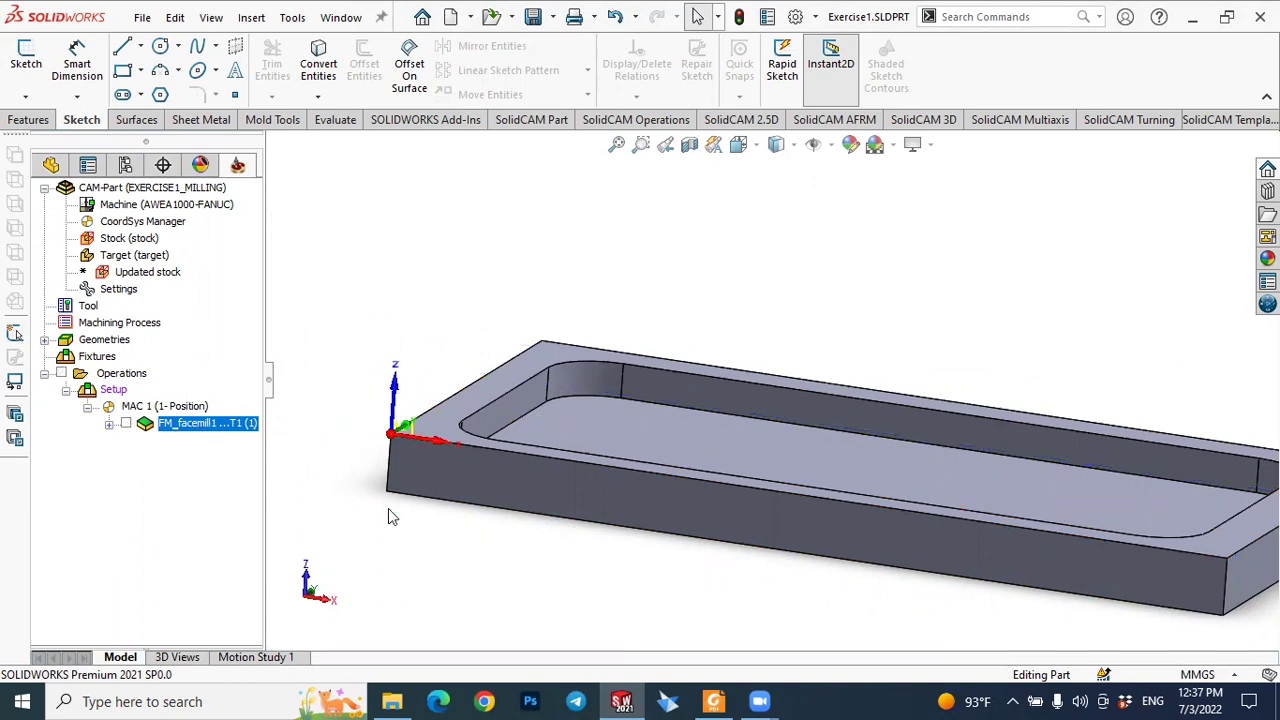
key(f)
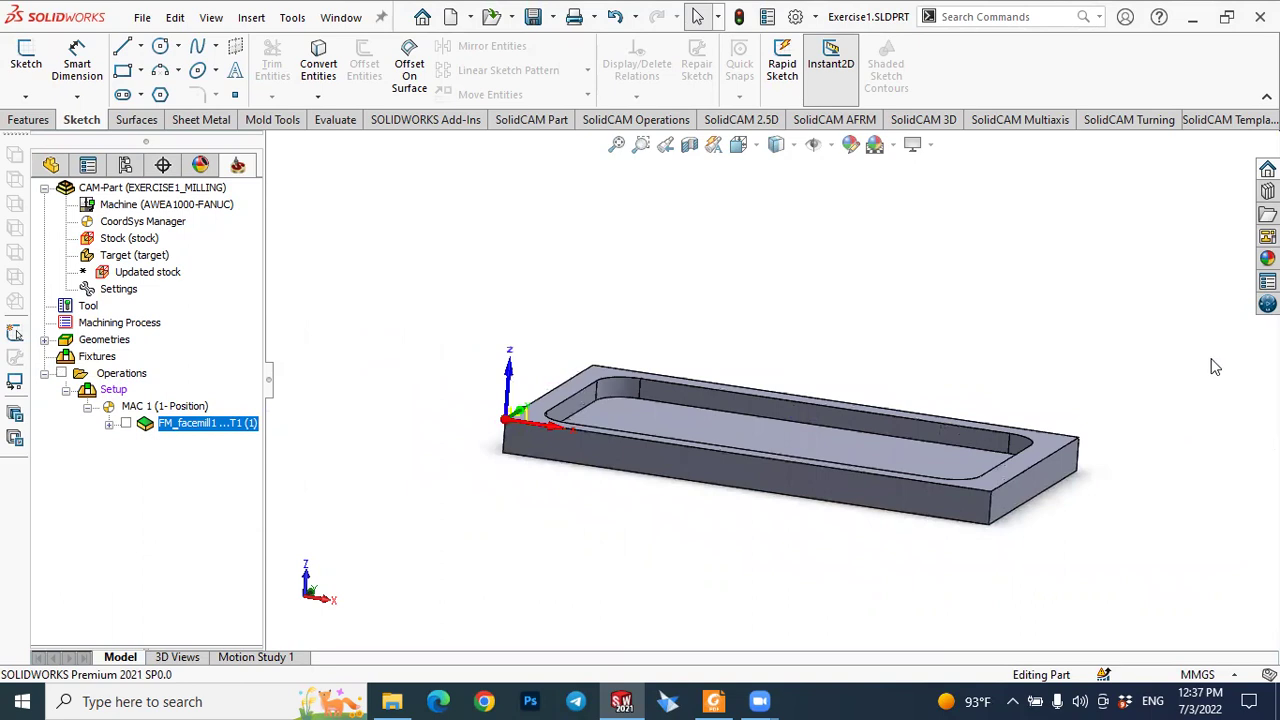
scroll(1214, 367, down, 2)
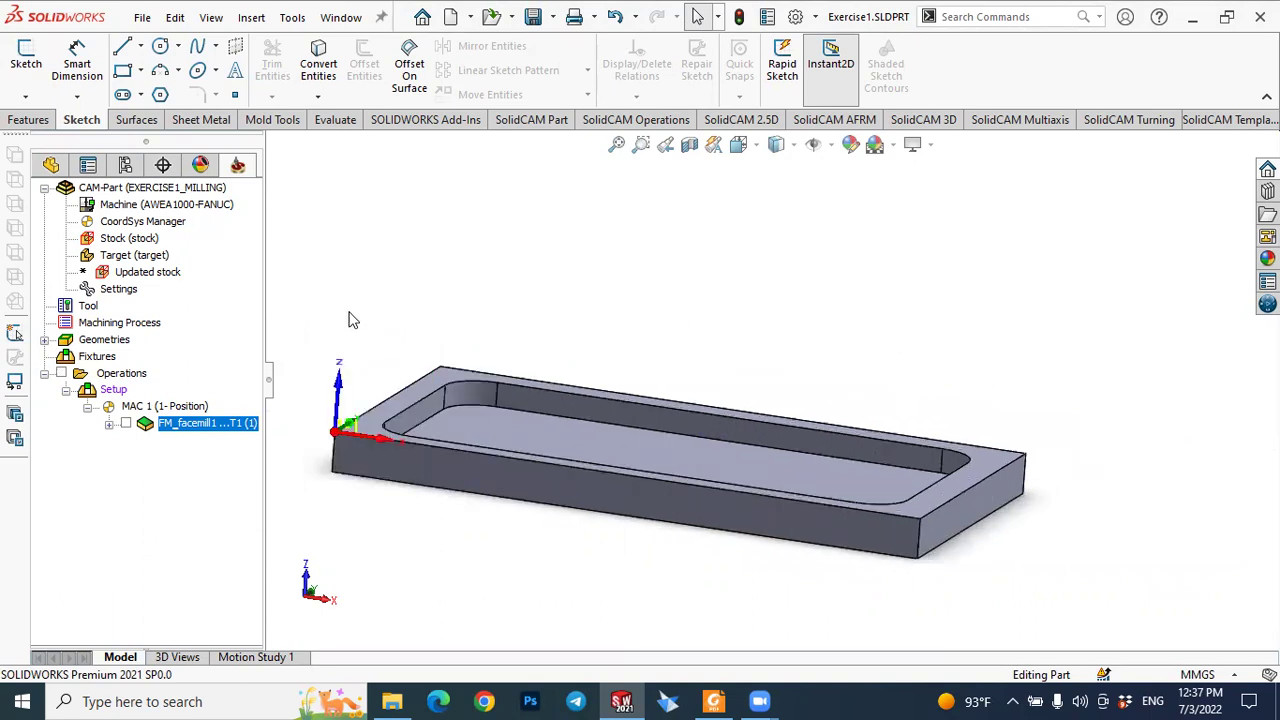
Step: Show the stock model in its own 3D preview window, then close the preview
click(115, 242)
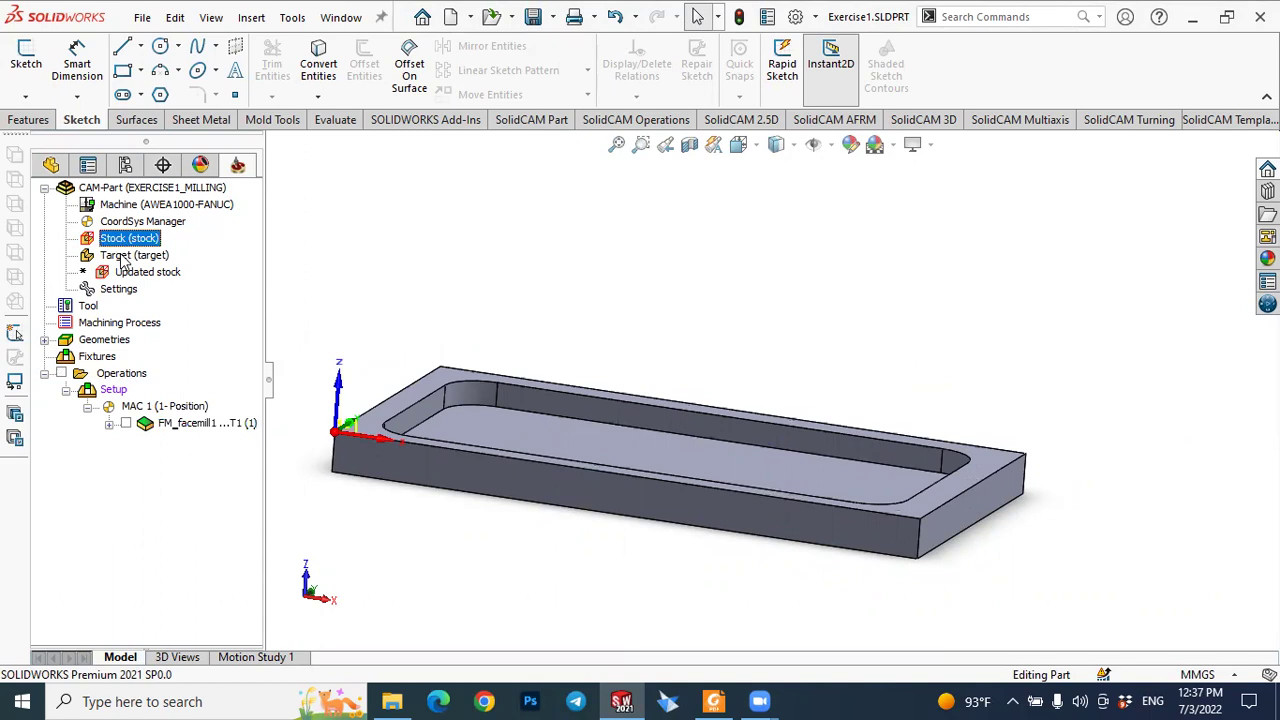
click(124, 257)
click(88, 307)
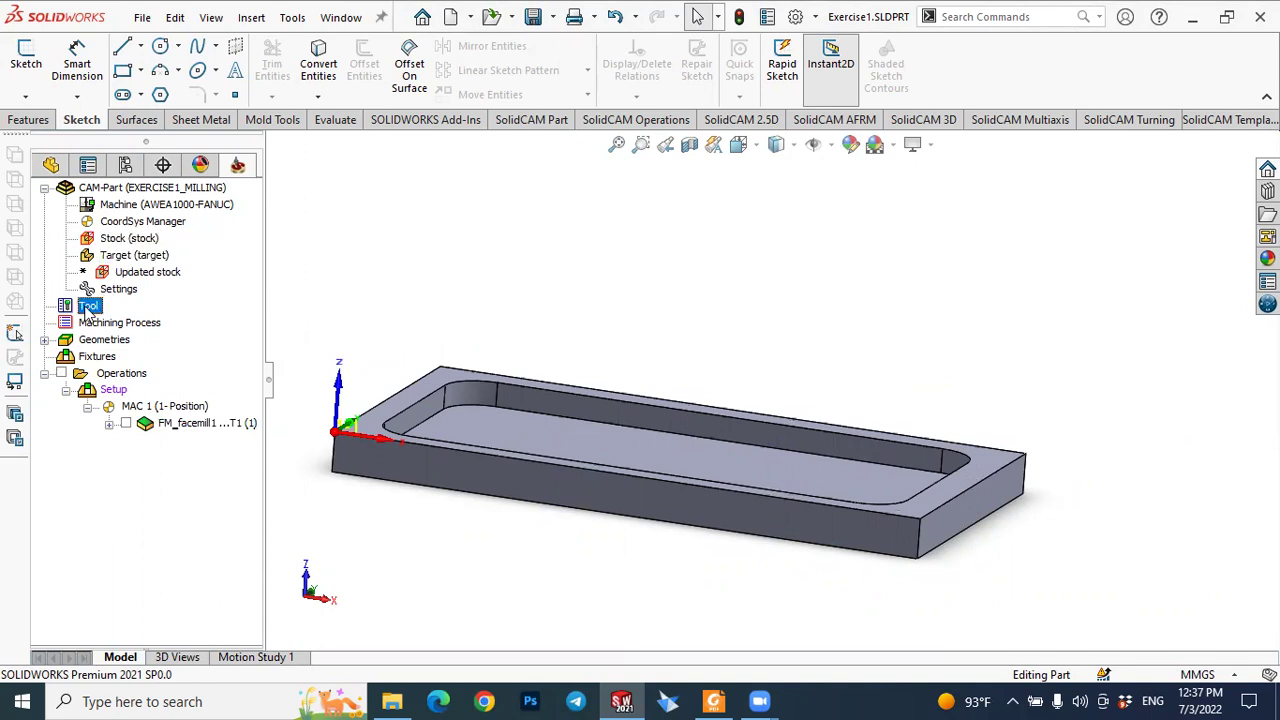
click(119, 242)
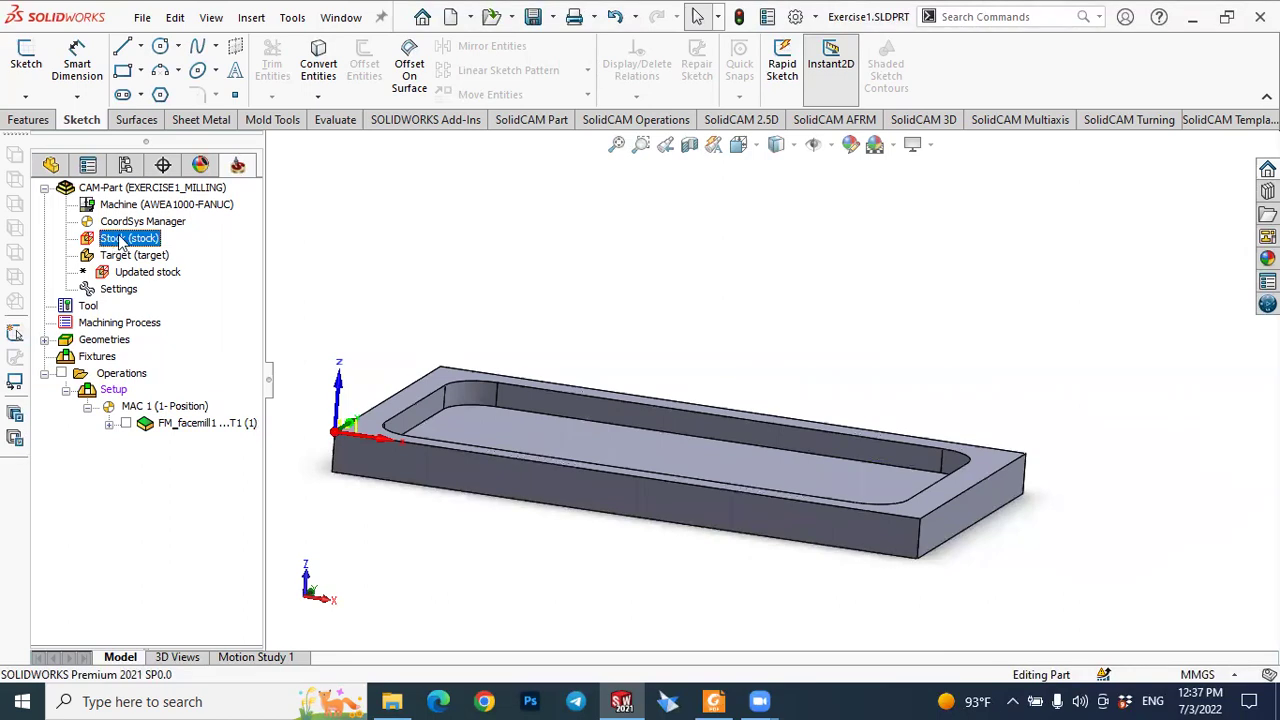
right_click(121, 243)
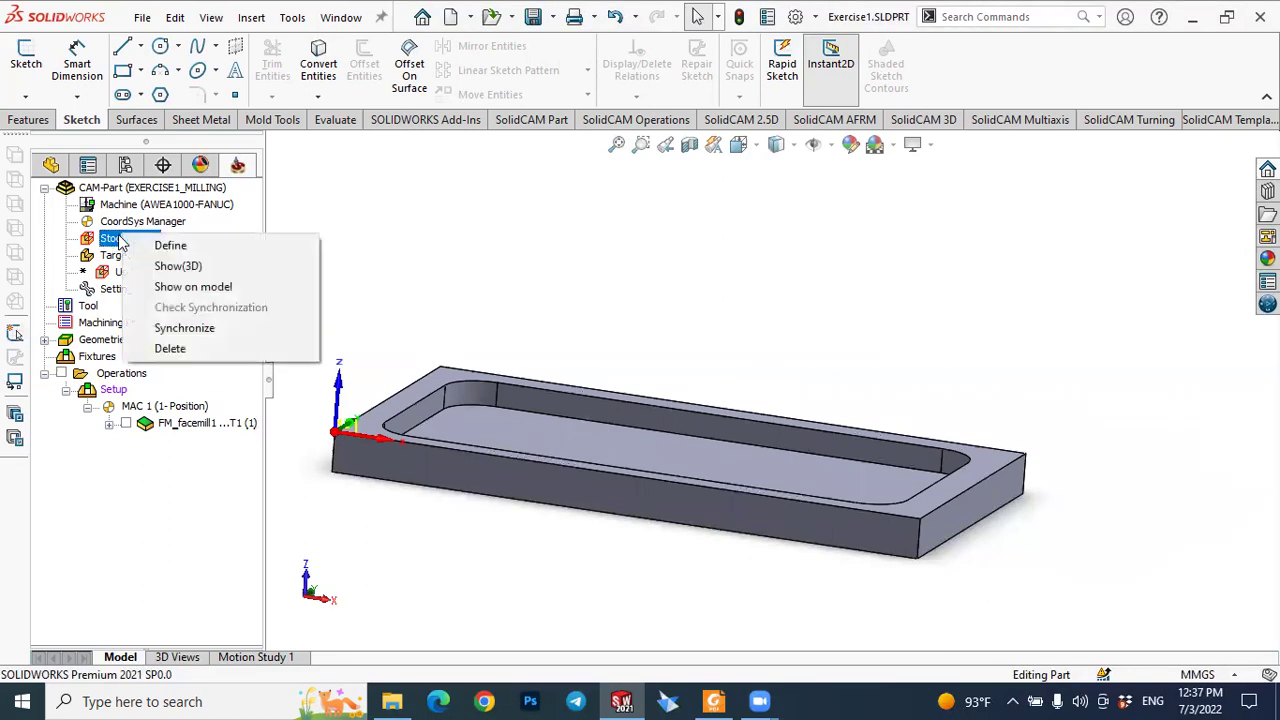
click(180, 267)
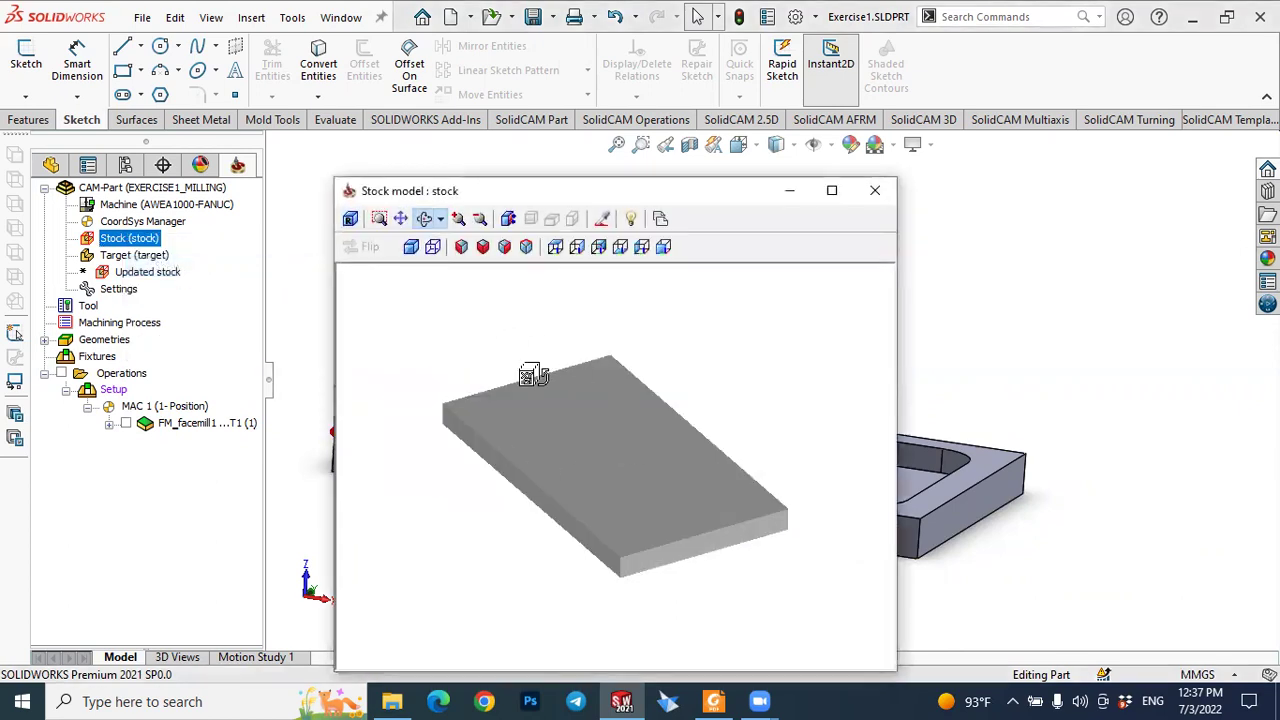
click(875, 190)
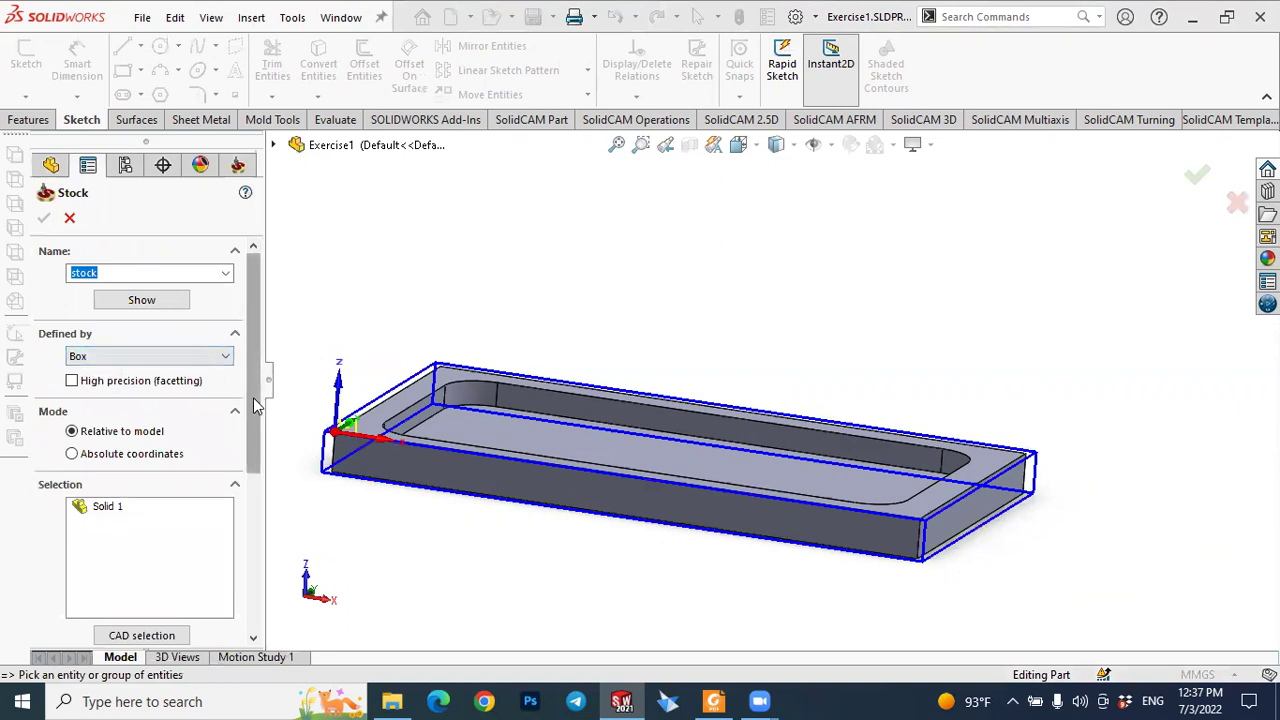
Step: Review the stock definition's box expansion values in the X, Y and Z directions
drag(252, 400, 262, 570)
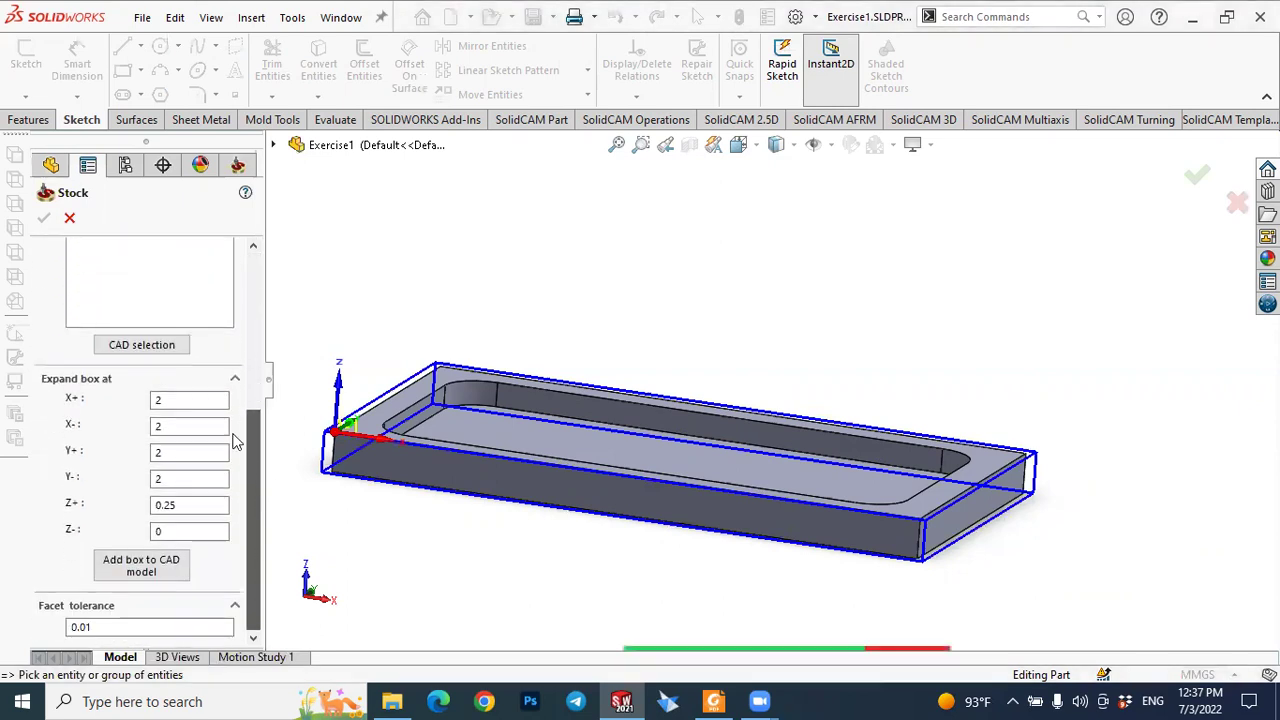
click(184, 426)
key(Tab)
key(Tab)
key(Tab)
key(Tab)
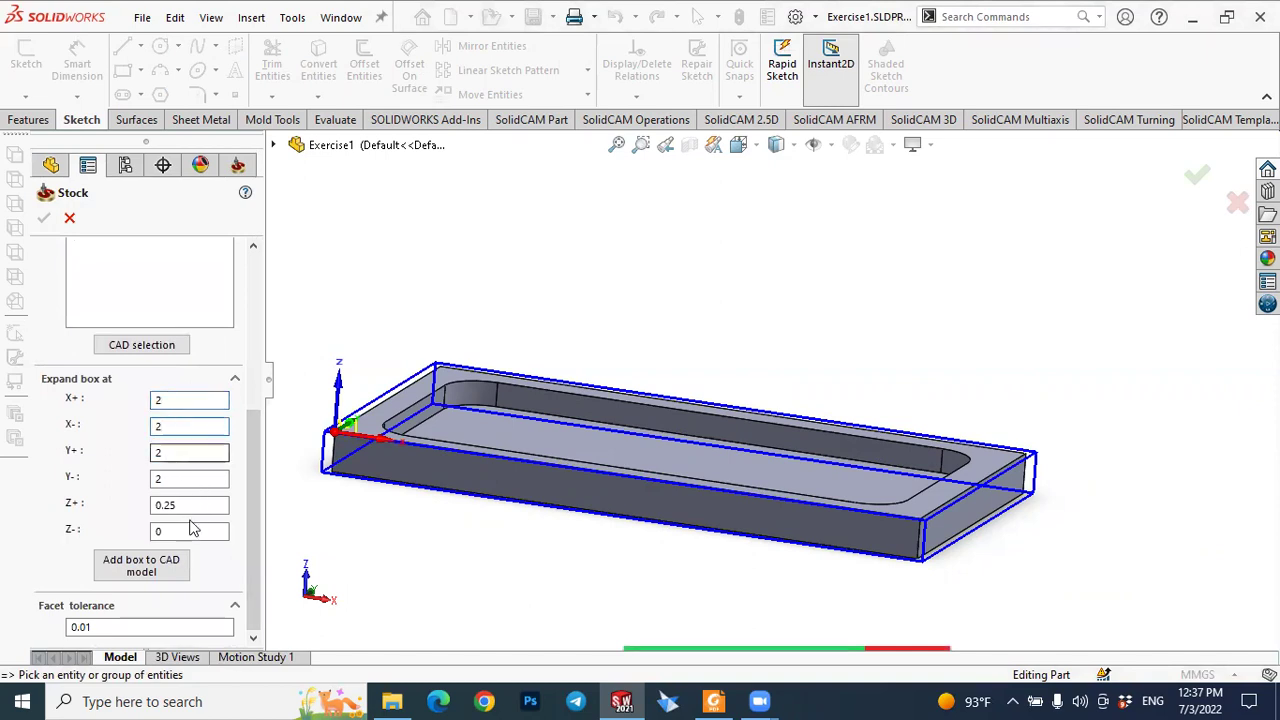
Step: Examine the Z+ stock allowance above the part's top face in the front view
click(755, 148)
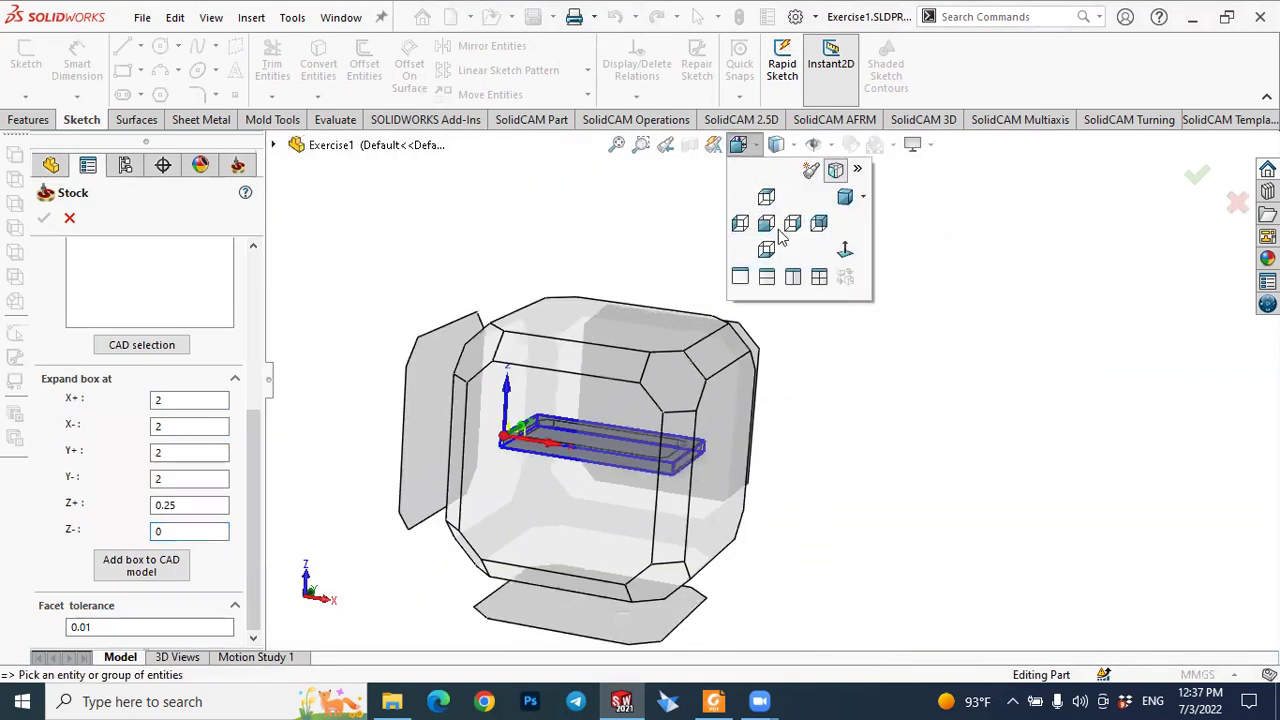
click(768, 232)
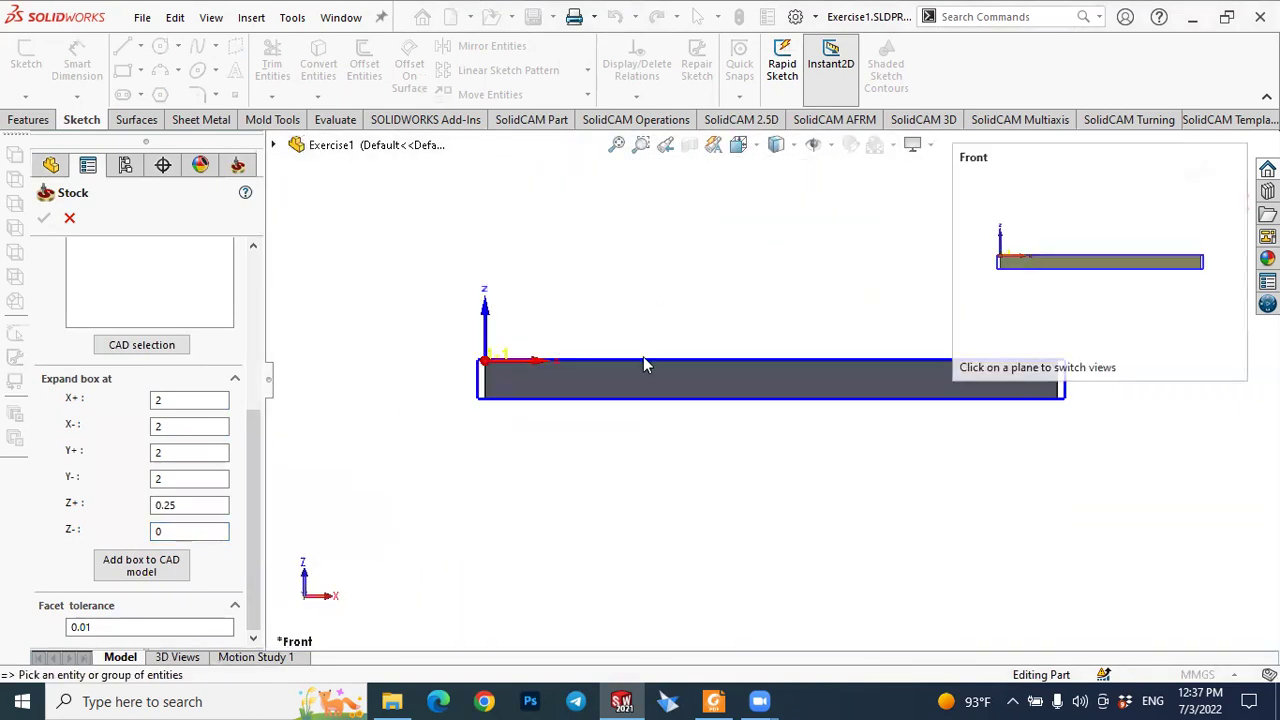
scroll(746, 368, up, 2)
scroll(744, 364, down, 5)
scroll(630, 374, down, 2)
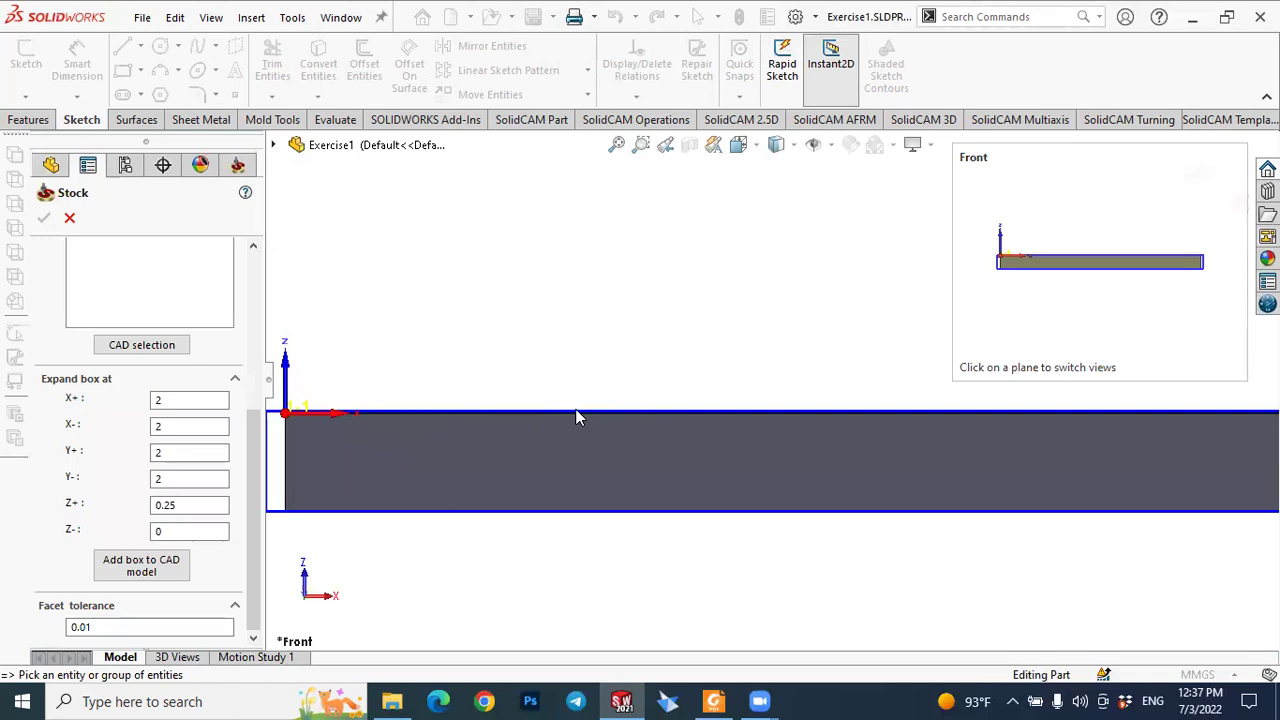
scroll(583, 417, up, 2)
scroll(646, 366, down, 6)
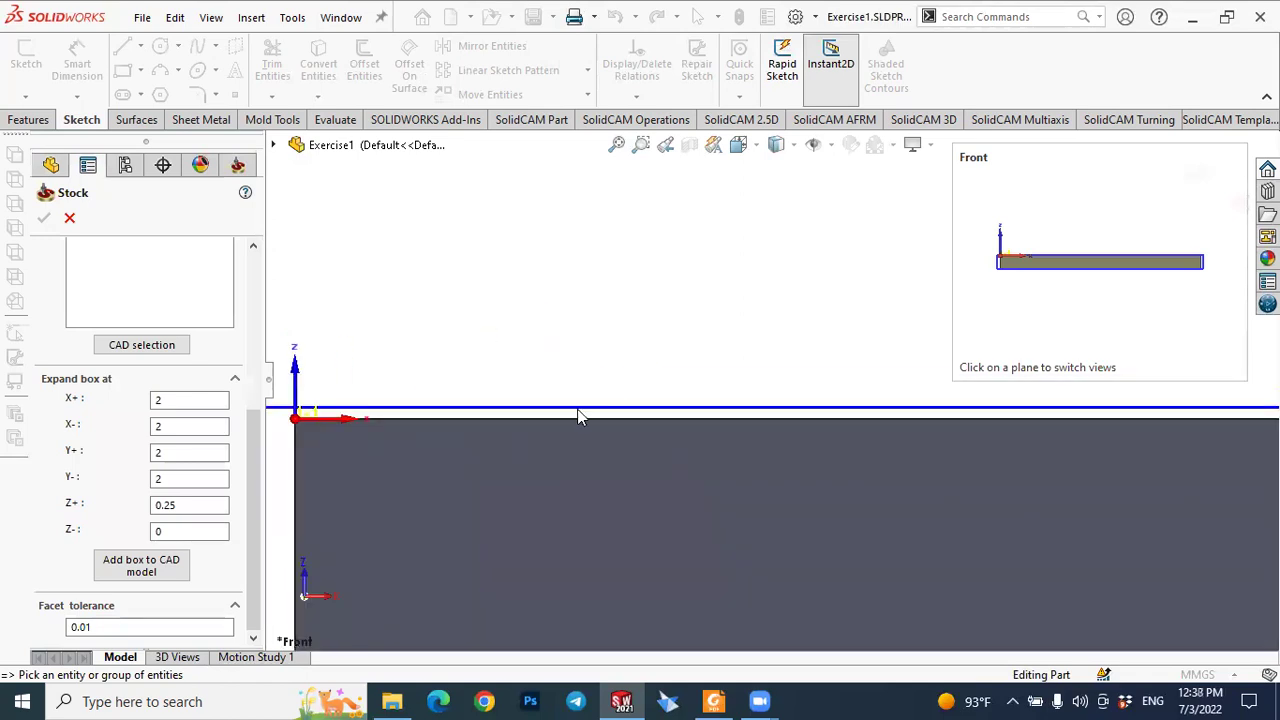
double_click(189, 505)
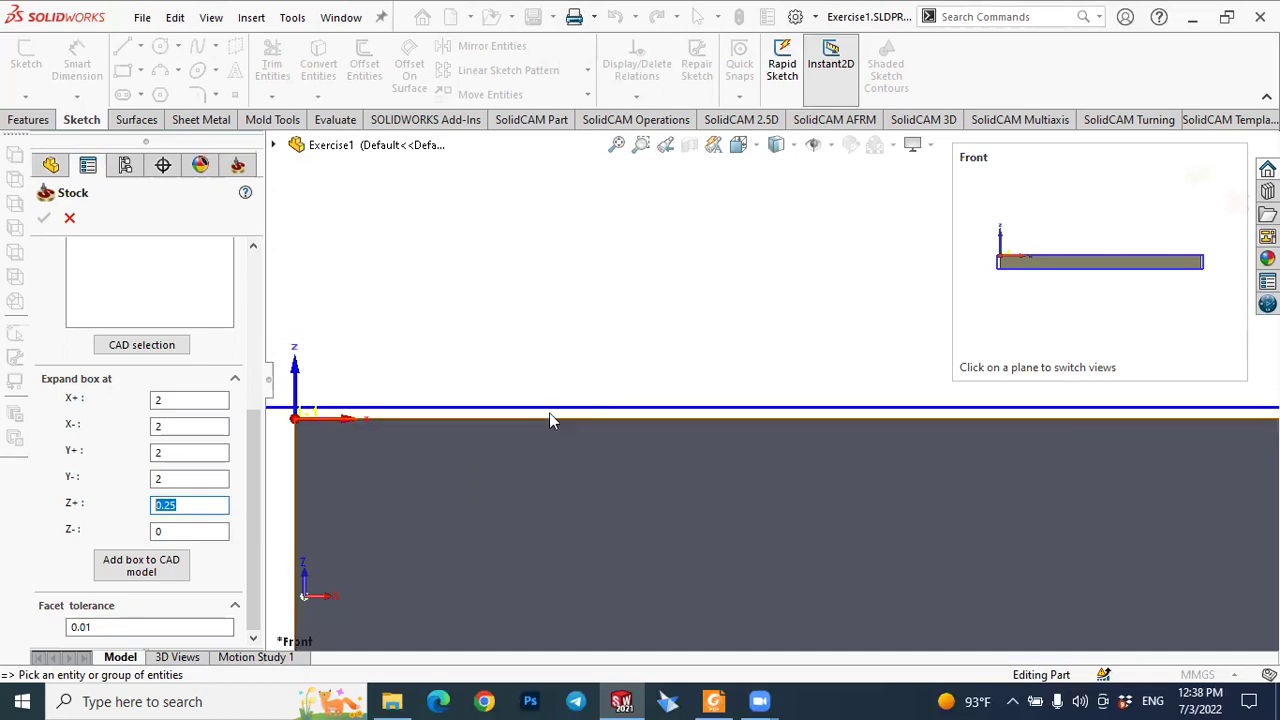
scroll(585, 370, up, 1)
scroll(585, 372, up, 3)
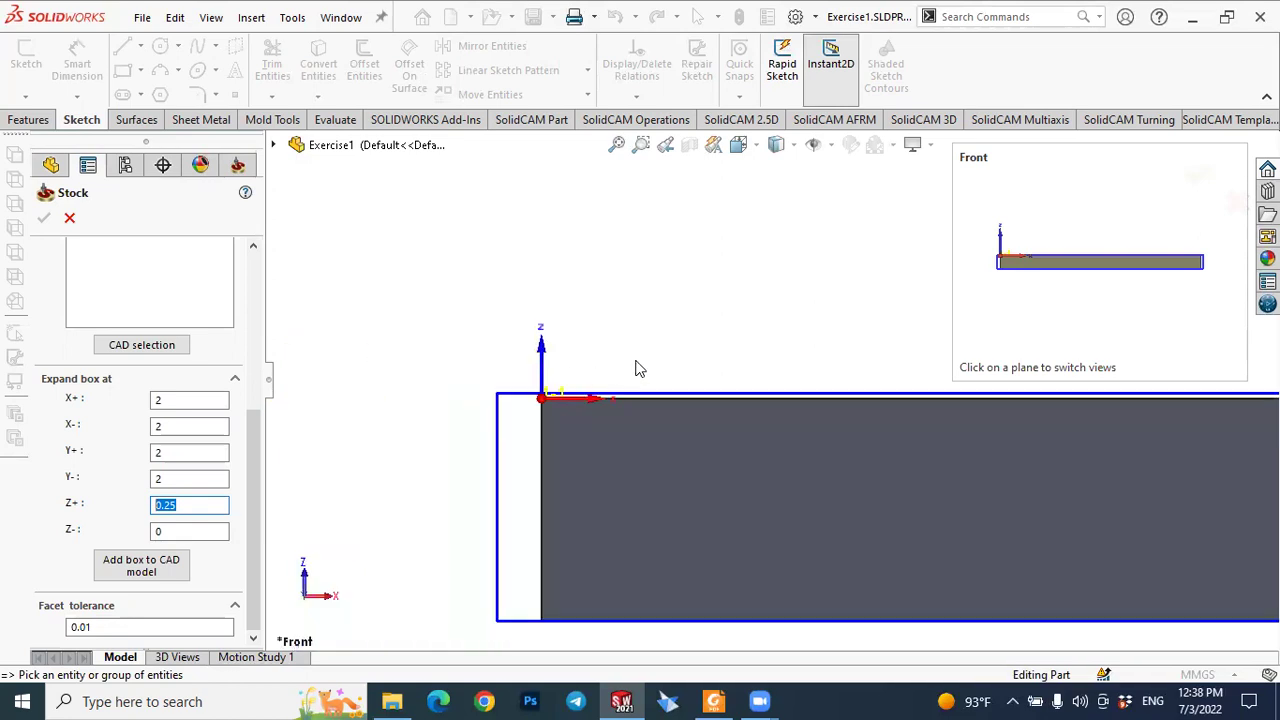
Step: Examine the stock box's bottom and side allowances around the part, then cancel the stock definition
scroll(420, 414, up, 2)
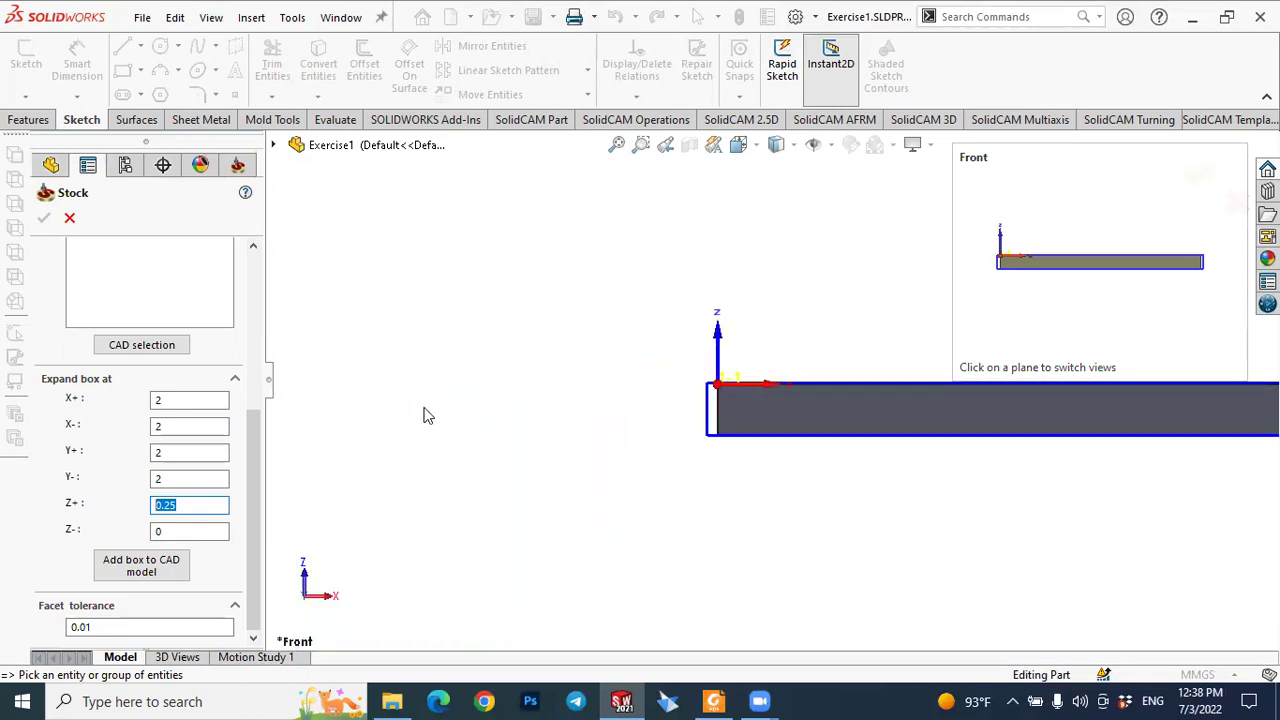
scroll(929, 443, down, 1)
scroll(1066, 440, up, 2)
scroll(1100, 438, down, 3)
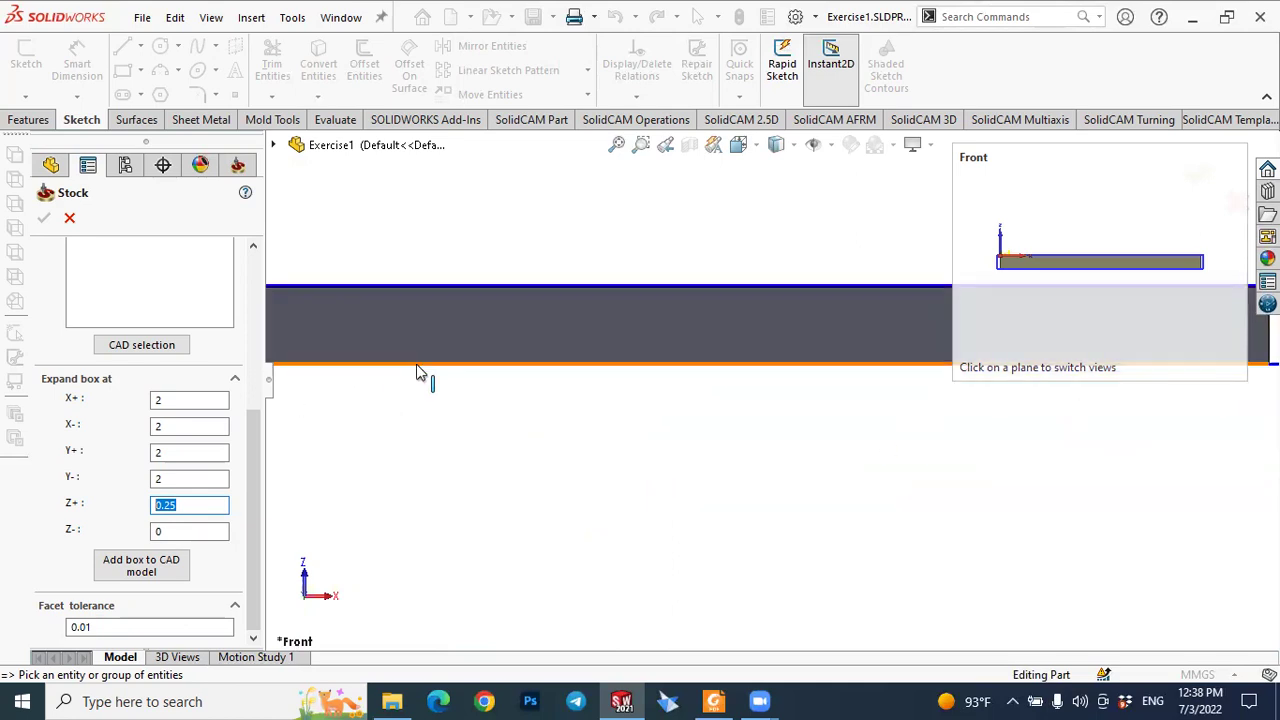
scroll(440, 322, up, 1)
scroll(450, 322, down, 1)
scroll(555, 390, down, 1)
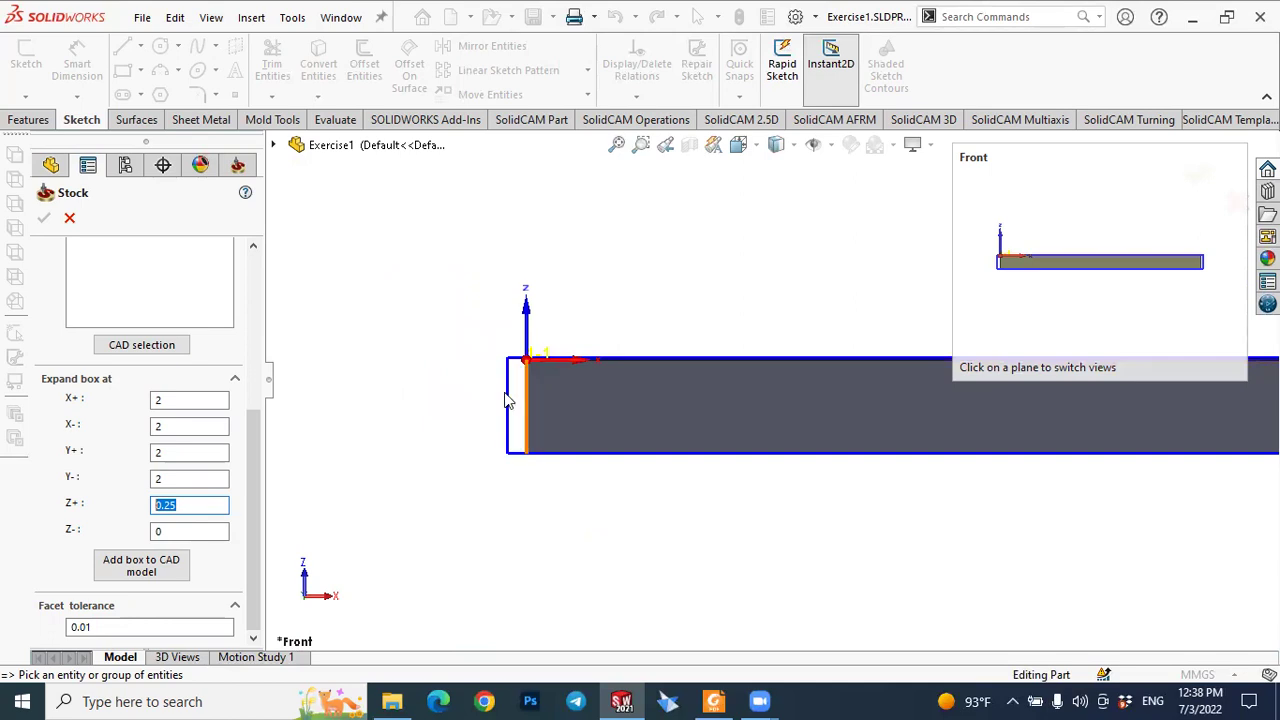
scroll(517, 406, up, 2)
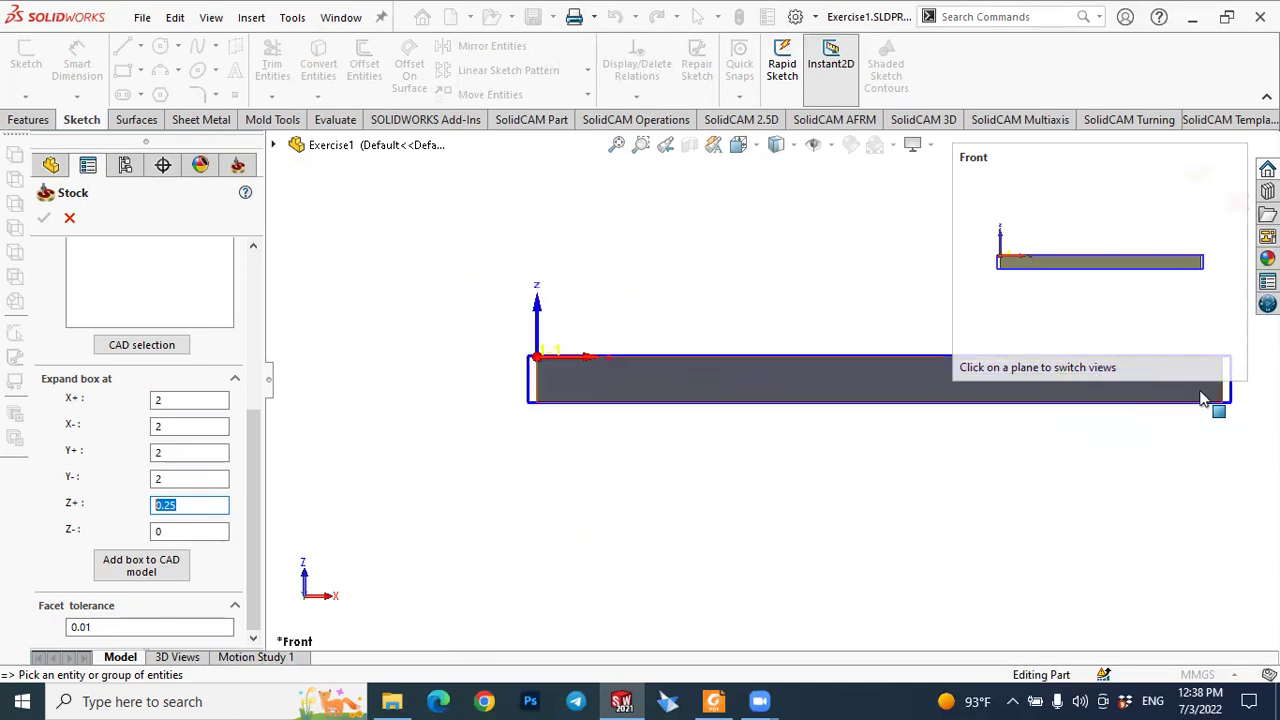
scroll(761, 527, up, 1)
middle_drag(708, 538, 635, 544)
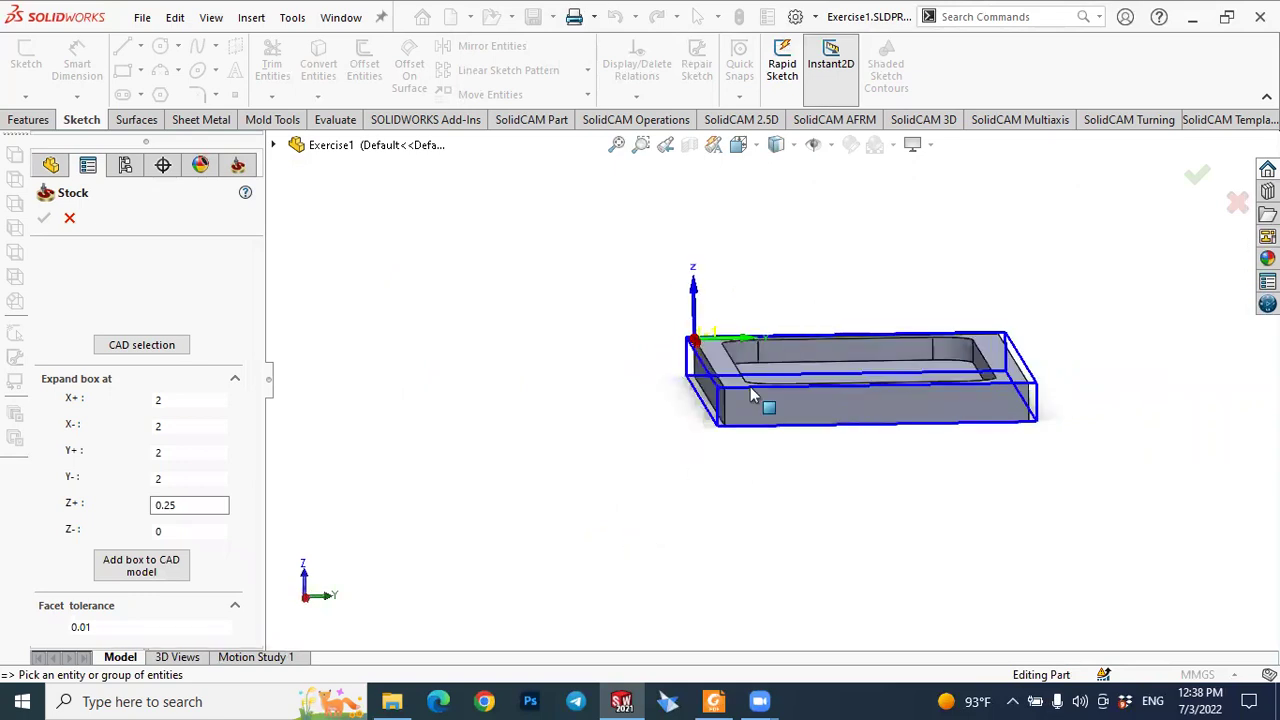
scroll(737, 405, down, 1)
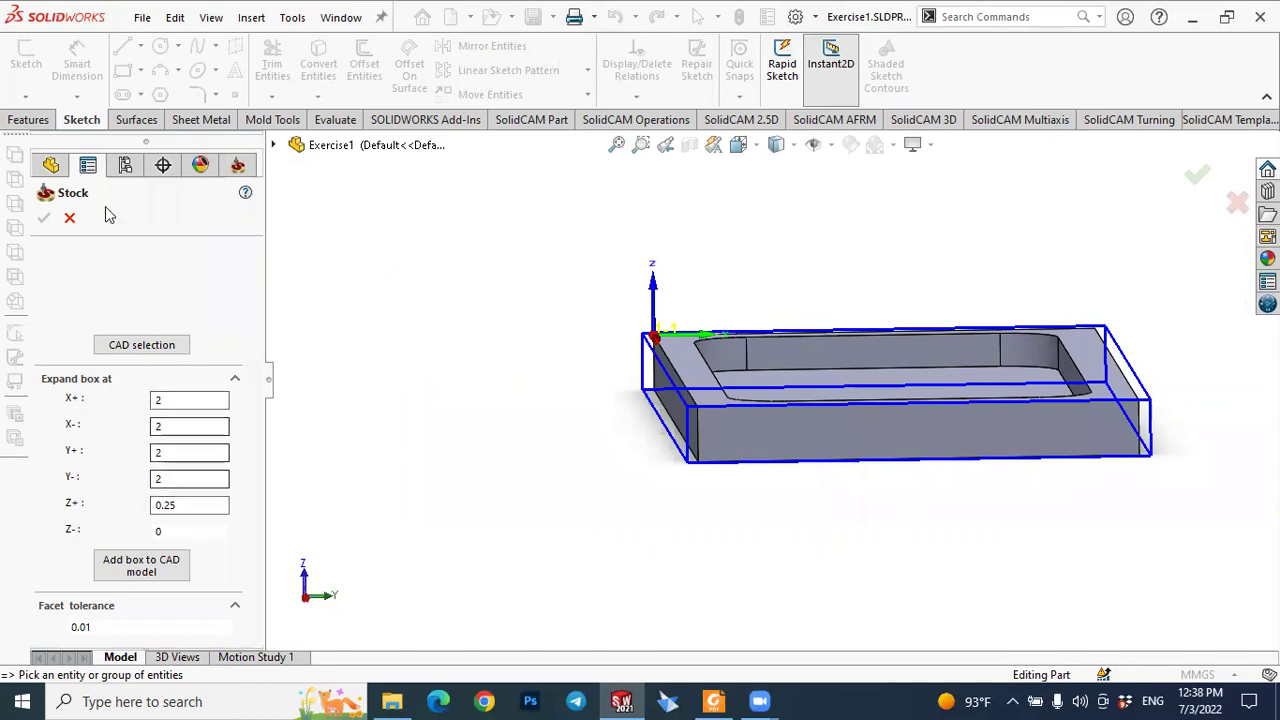
click(69, 218)
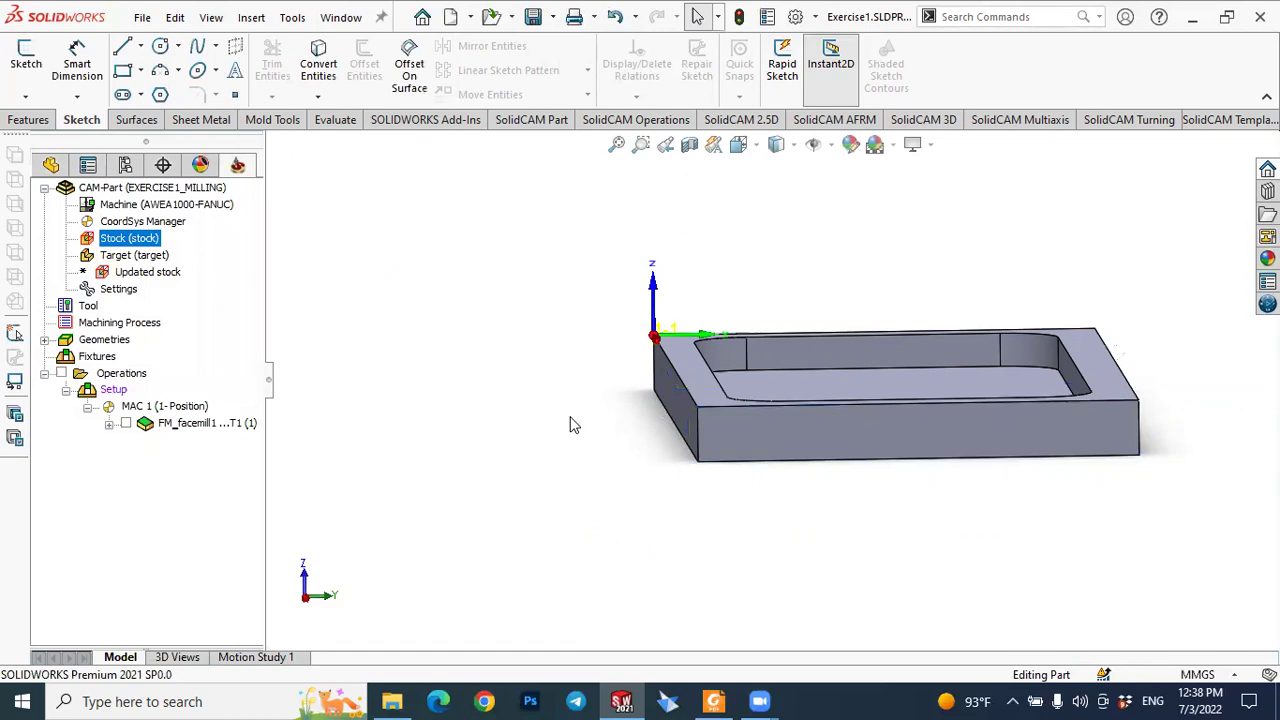
Step: Open the target model's definition for review and cancel out of it
middle_drag(580, 417, 741, 347)
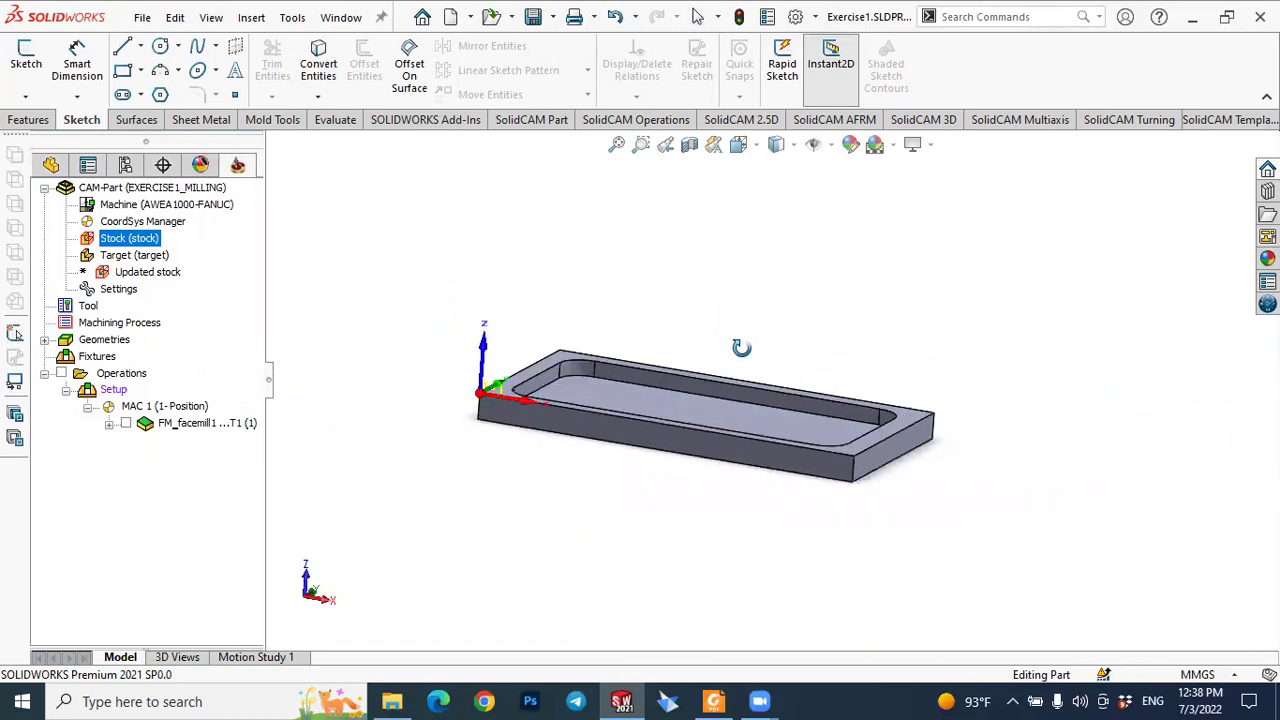
scroll(560, 392, down, 5)
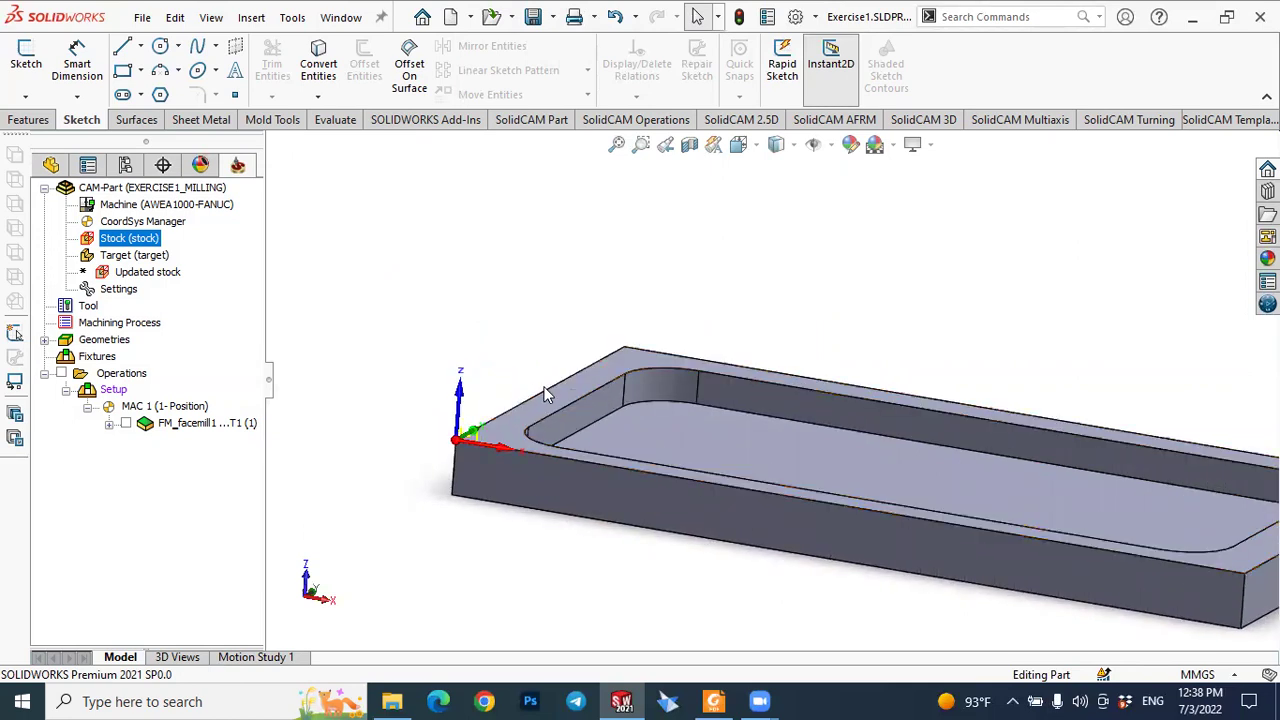
scroll(727, 388, up, 5)
scroll(1080, 388, down, 2)
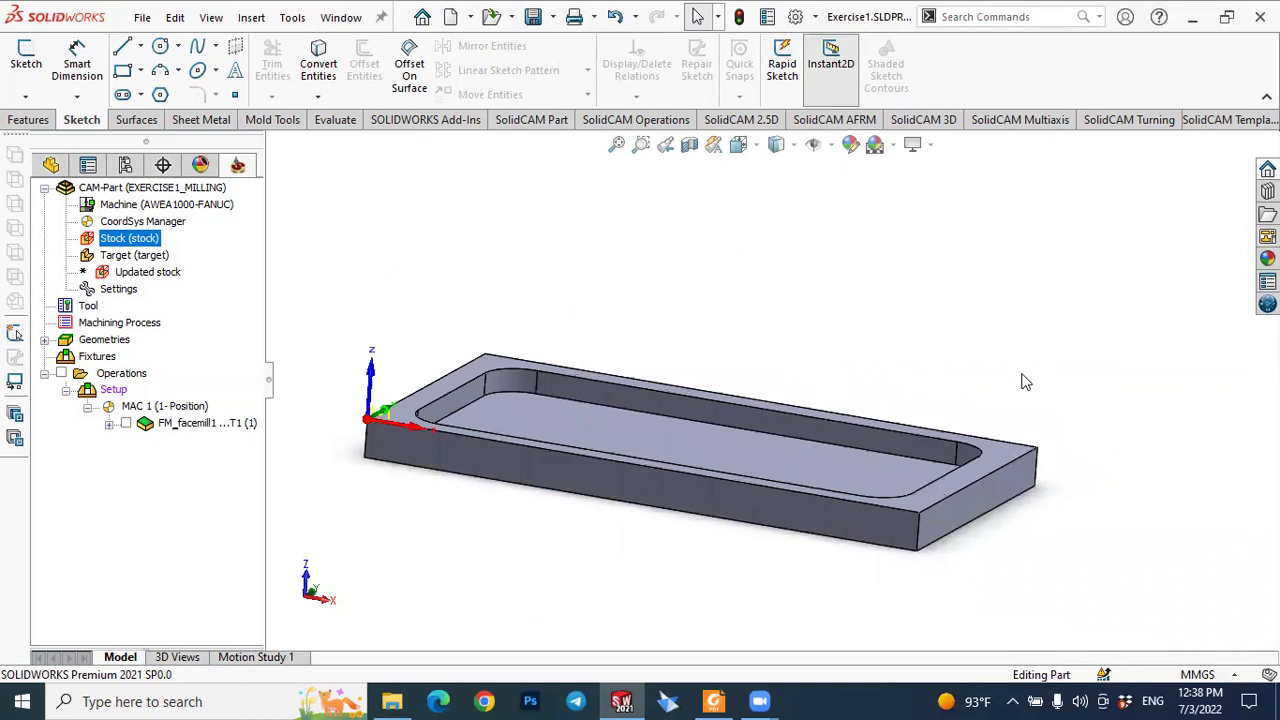
click(89, 306)
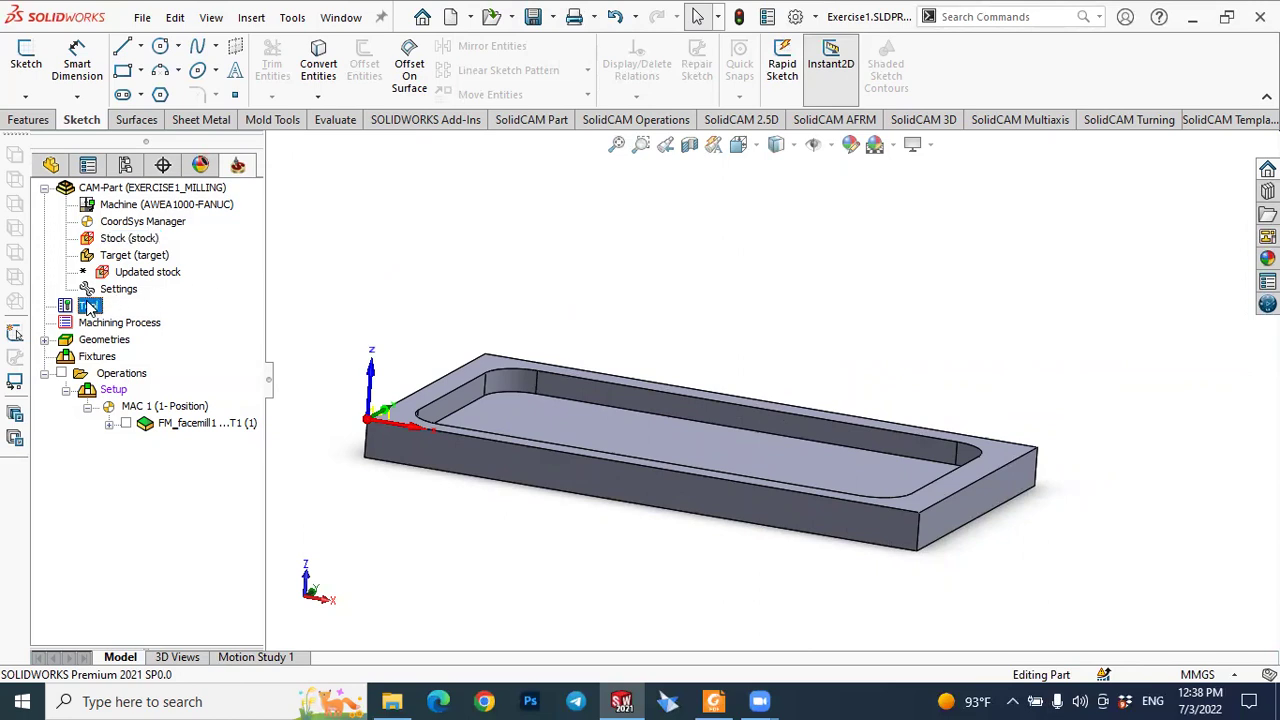
right_click(142, 256)
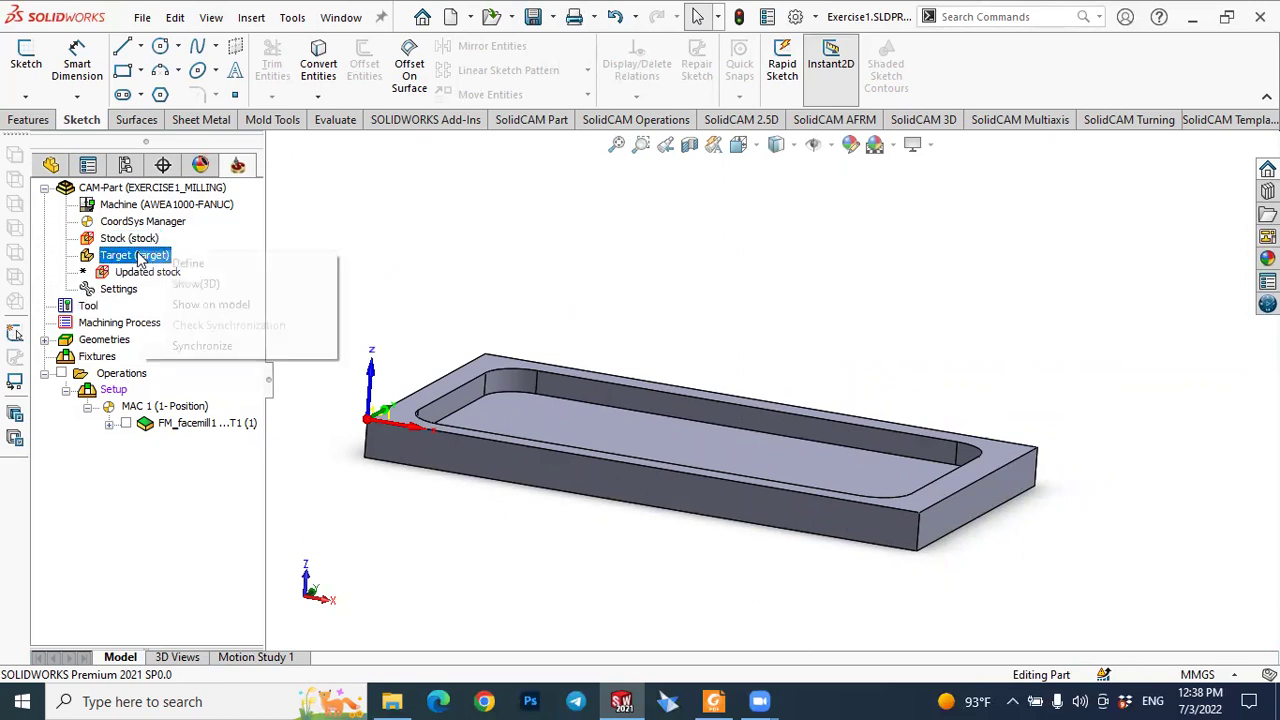
click(177, 265)
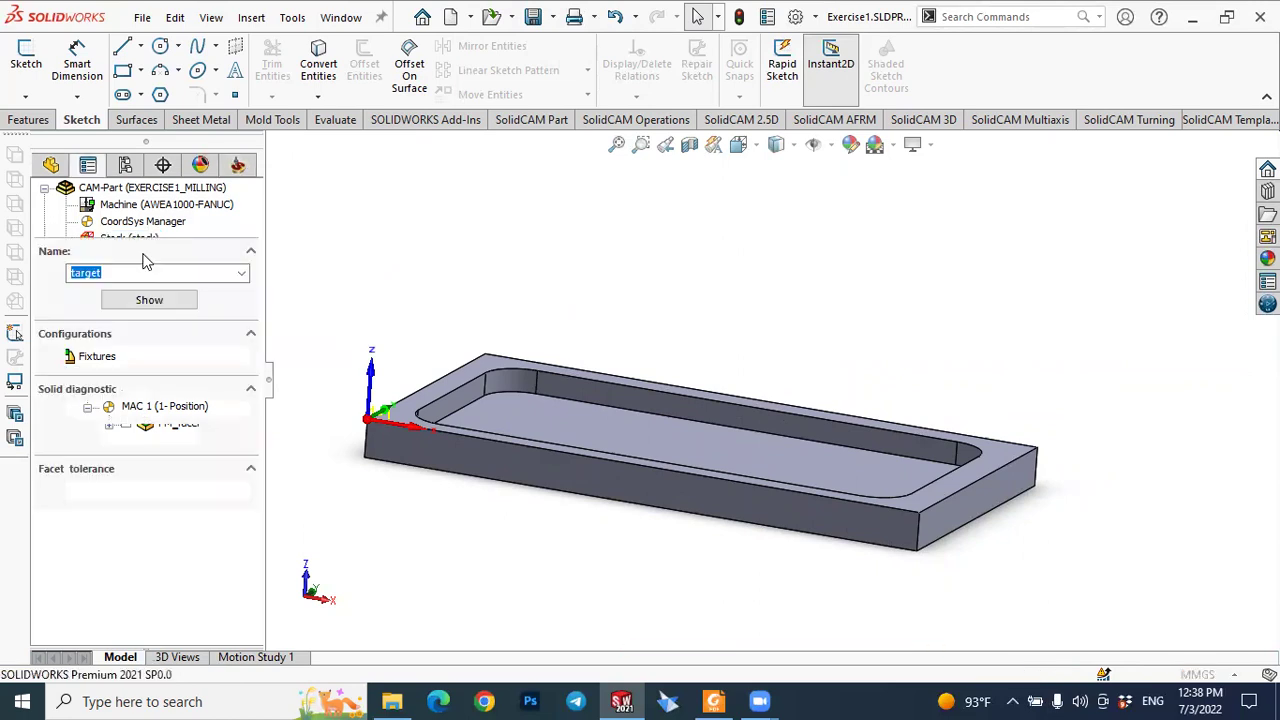
click(71, 219)
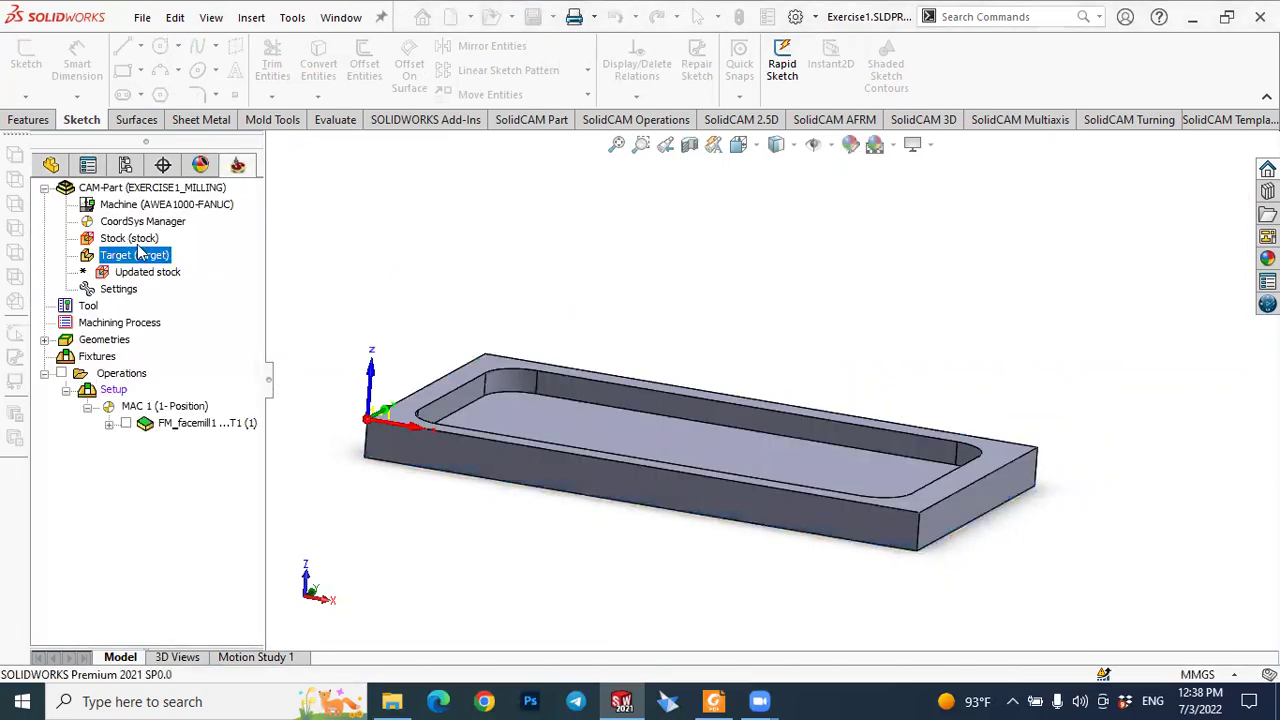
Step: Preview the target model in its own viewer window and close the preview
right_click(145, 256)
click(183, 288)
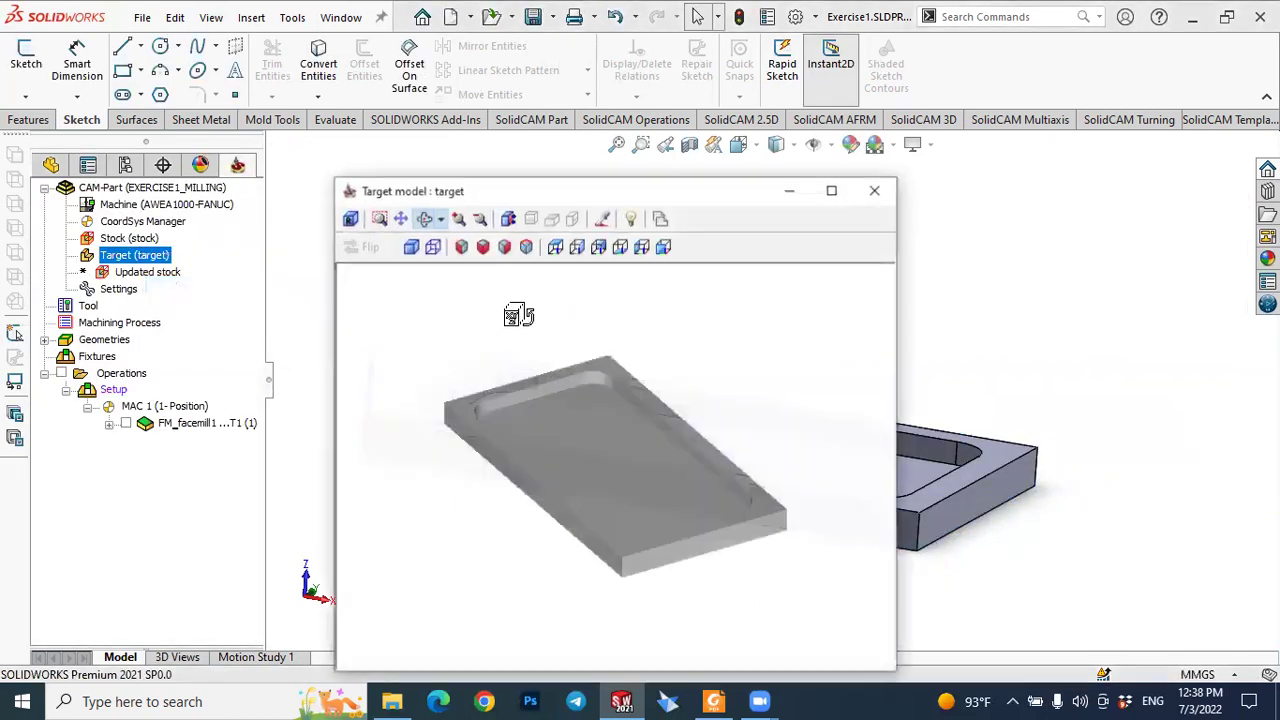
click(876, 191)
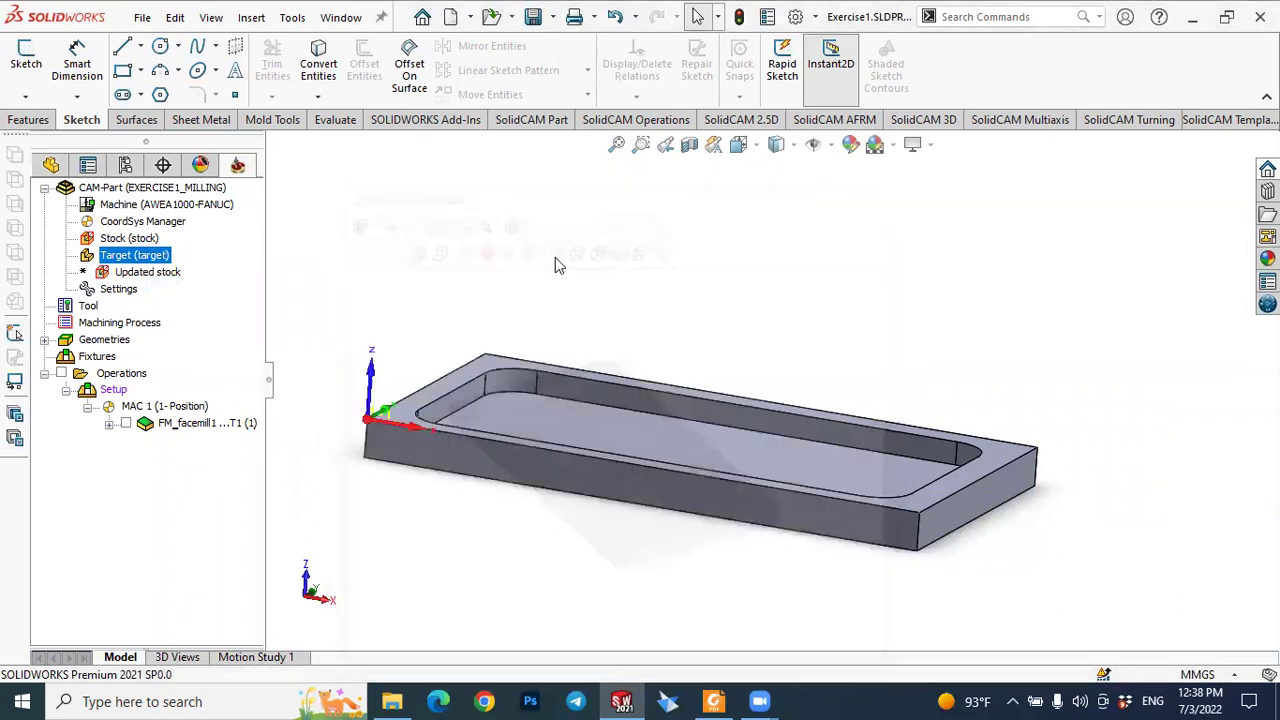
Step: Delete the end mill, tool 2, from the part tool table and save the table
click(87, 307)
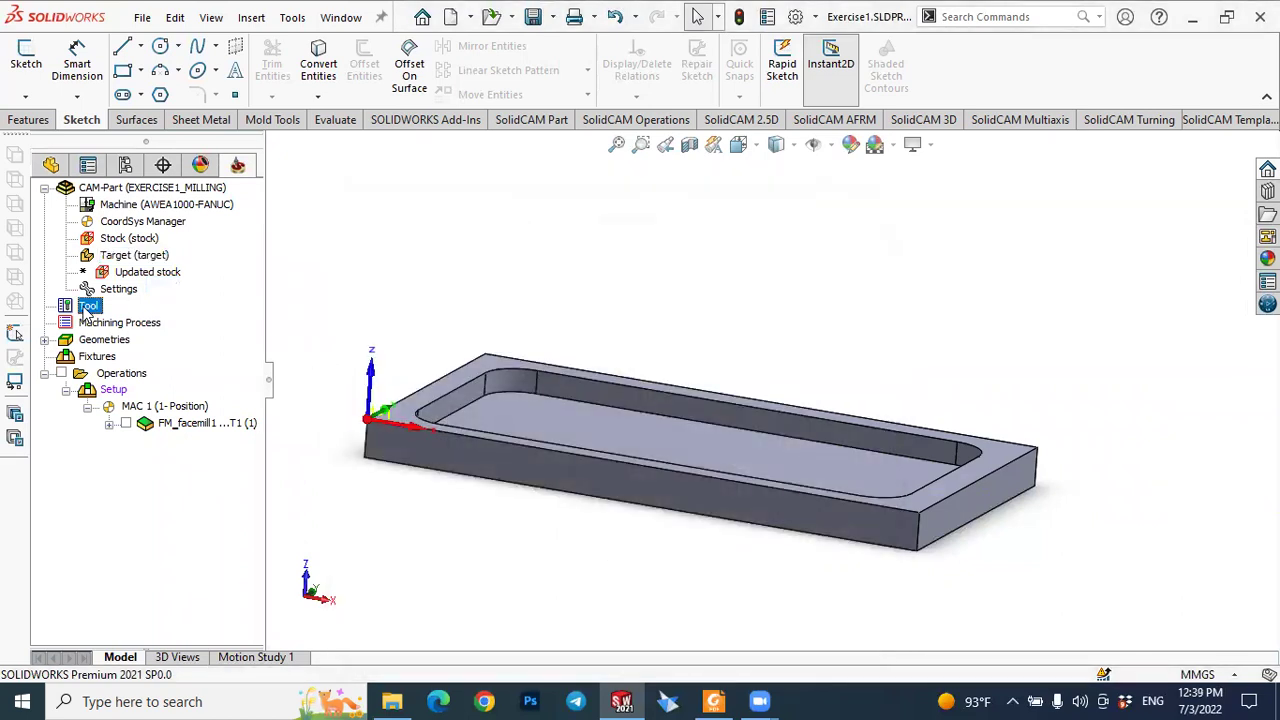
double_click(89, 307)
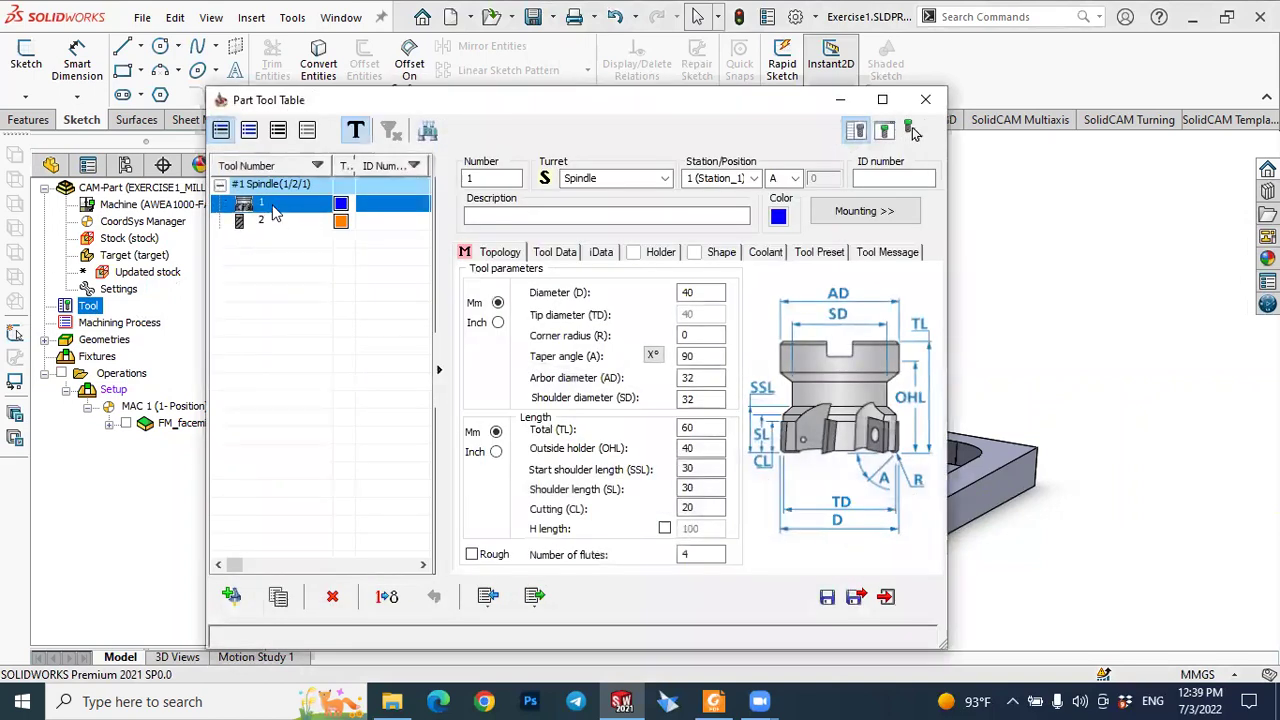
click(264, 222)
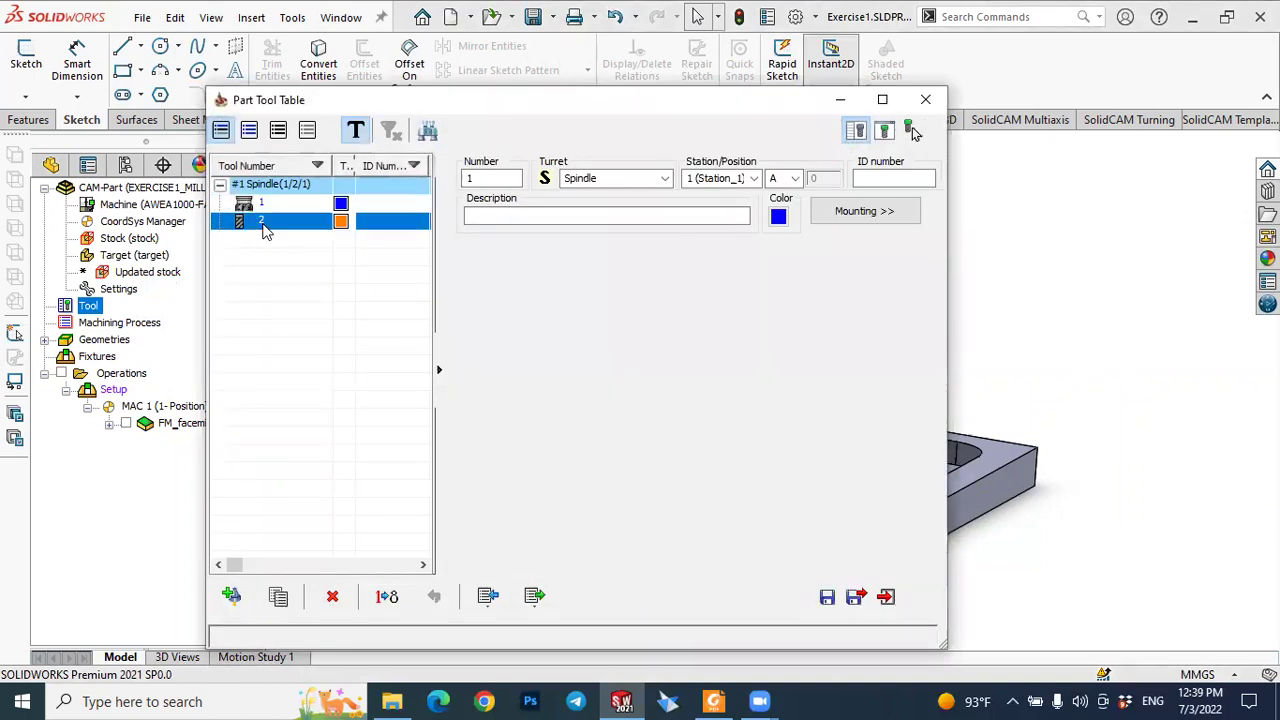
right_click(265, 224)
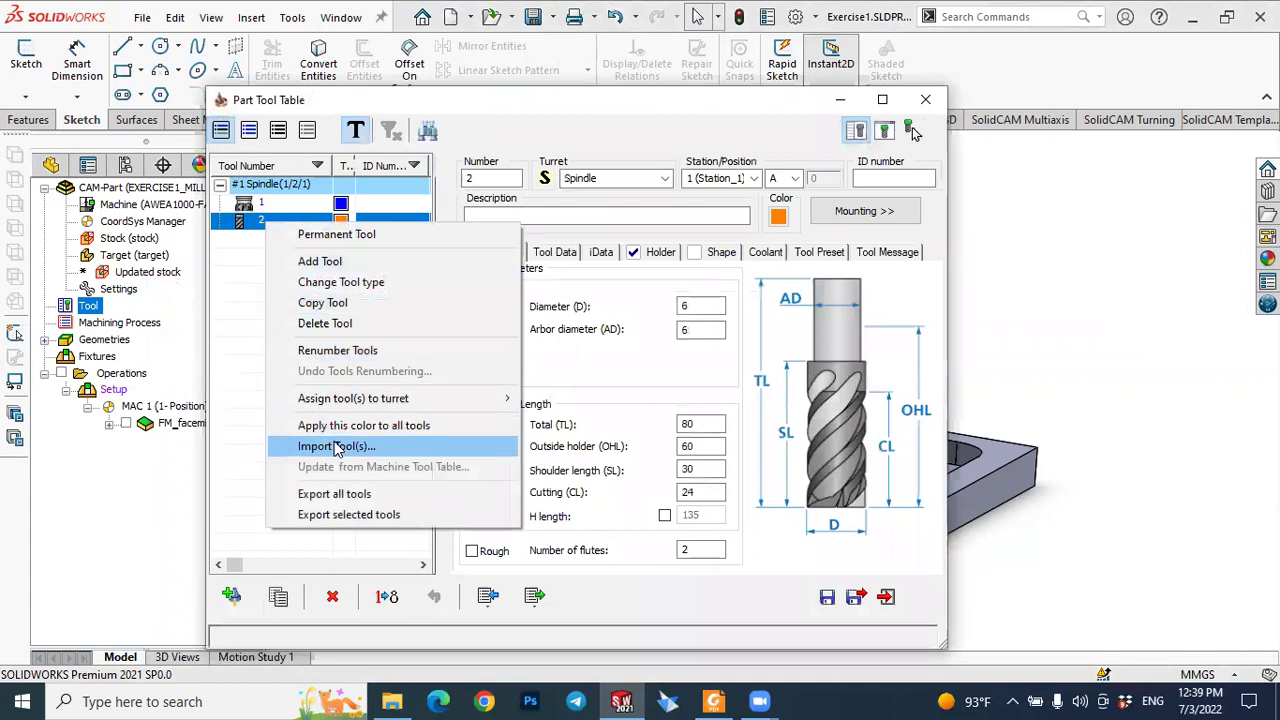
click(323, 323)
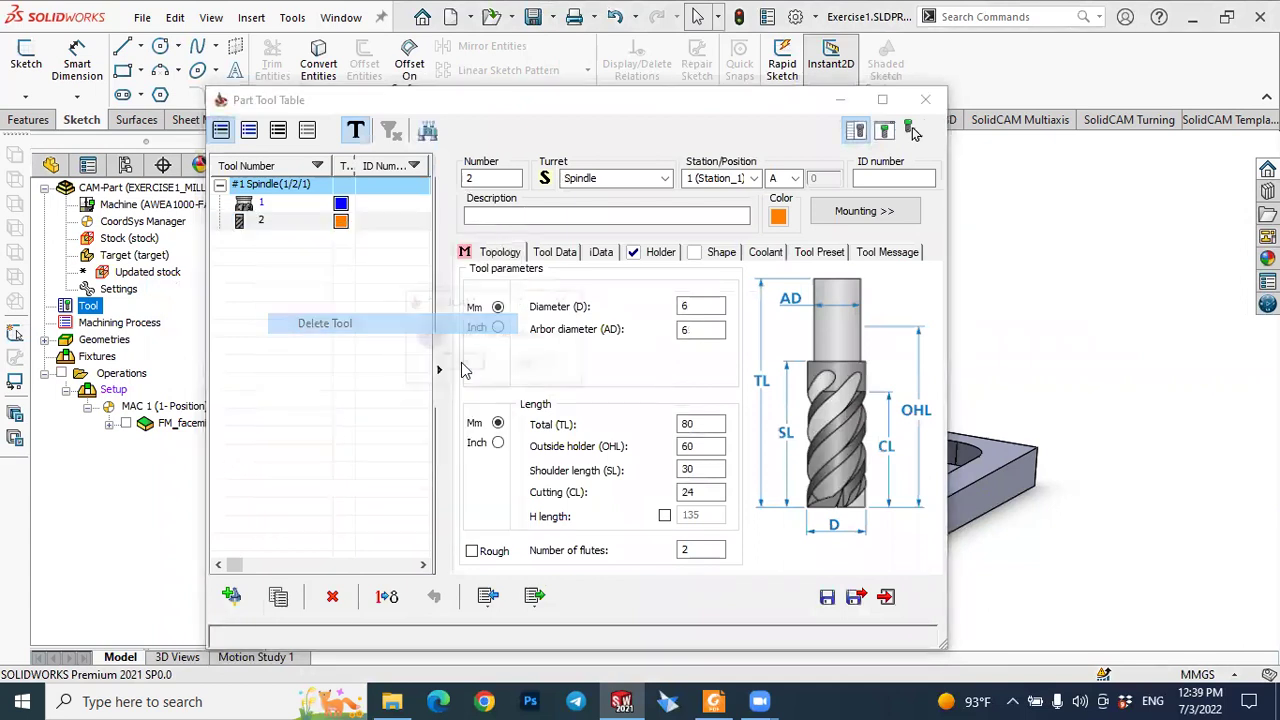
click(464, 364)
click(255, 207)
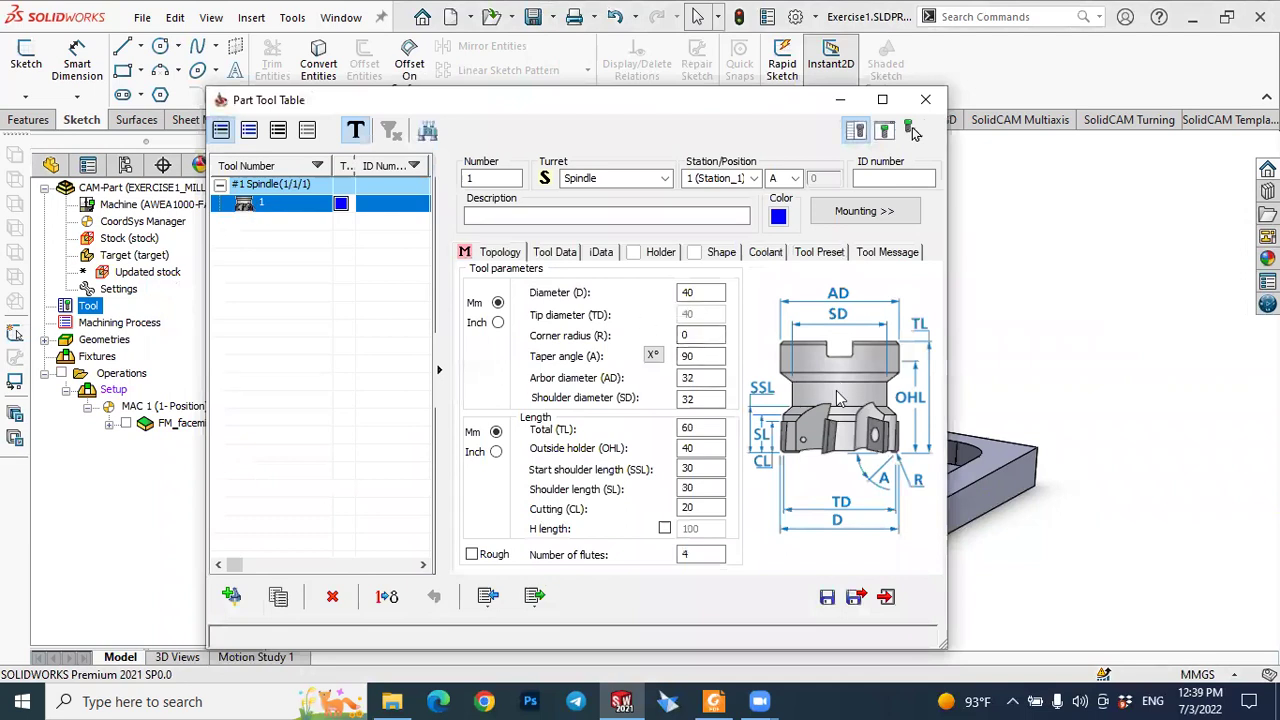
click(924, 103)
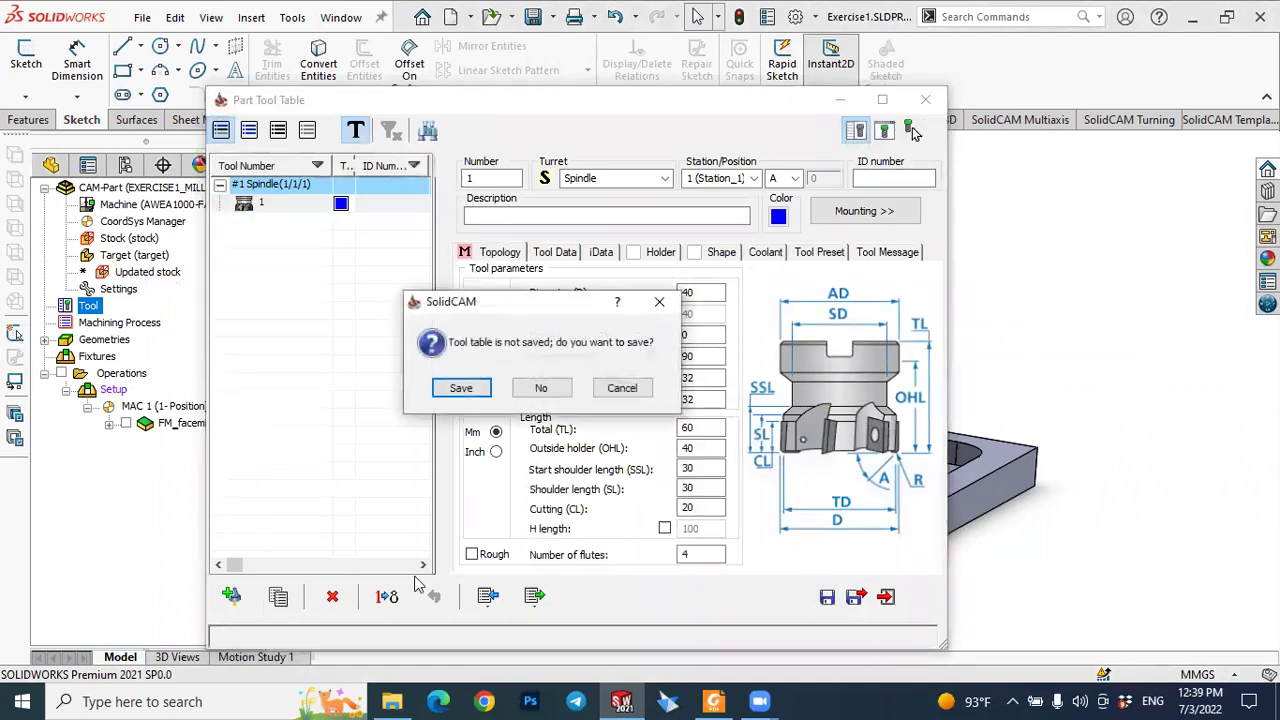
click(459, 388)
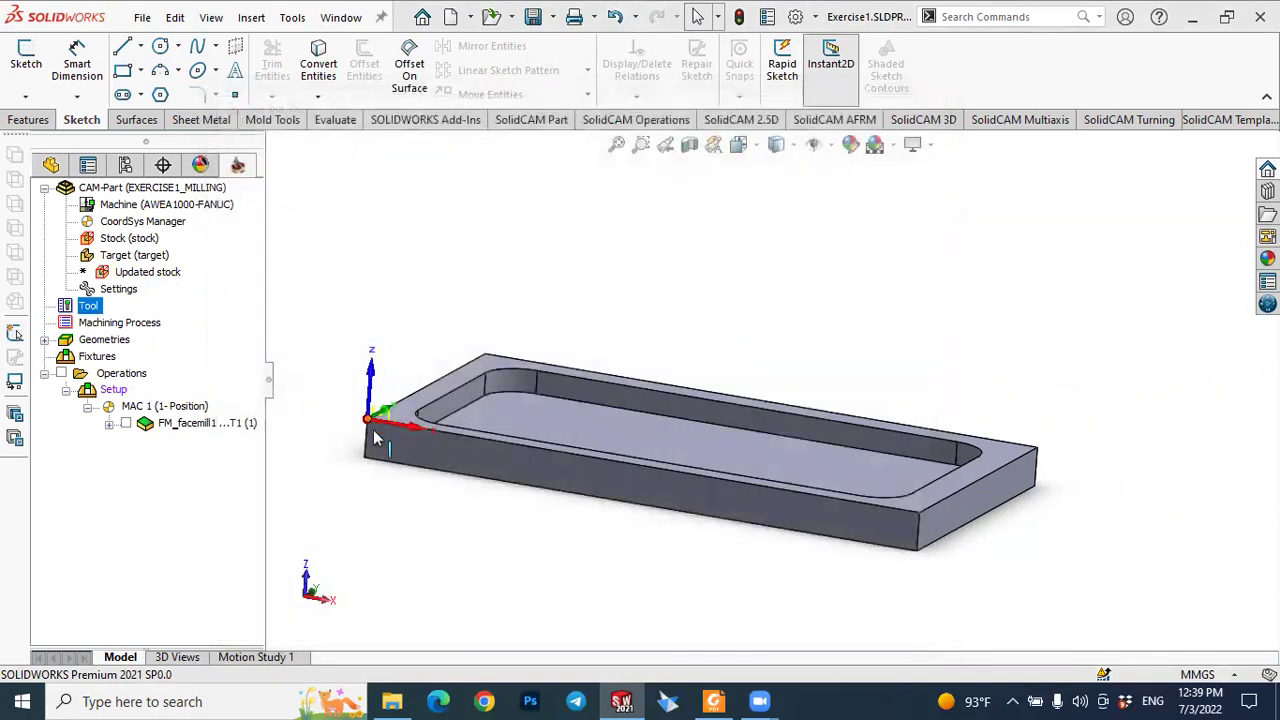
Step: Show the FM_facemill1 toolpath on the part for review and hide it again
click(197, 424)
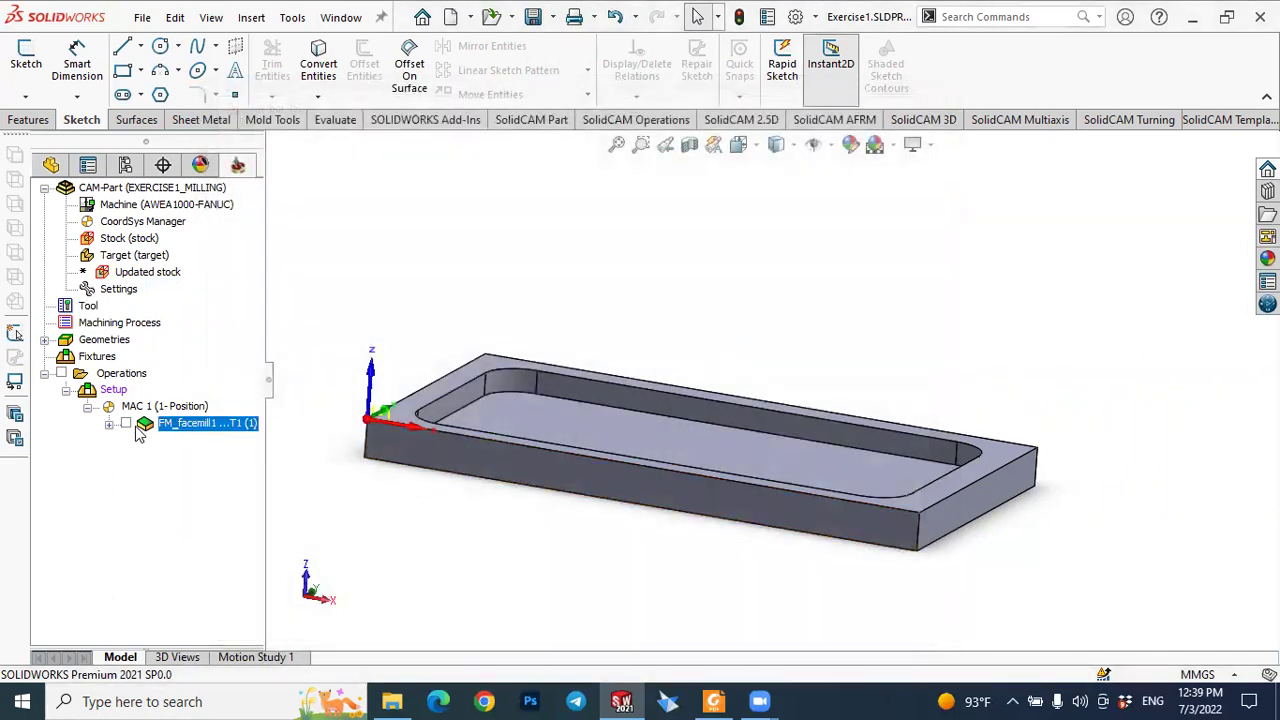
click(126, 424)
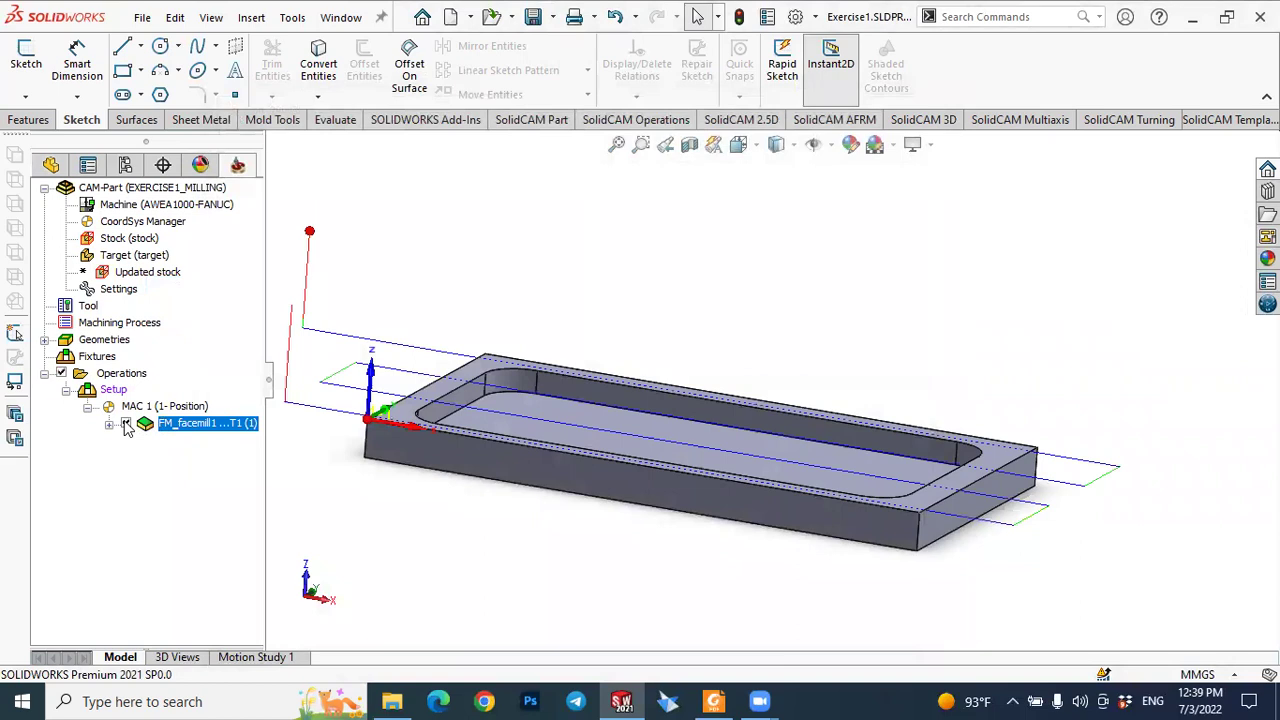
click(126, 424)
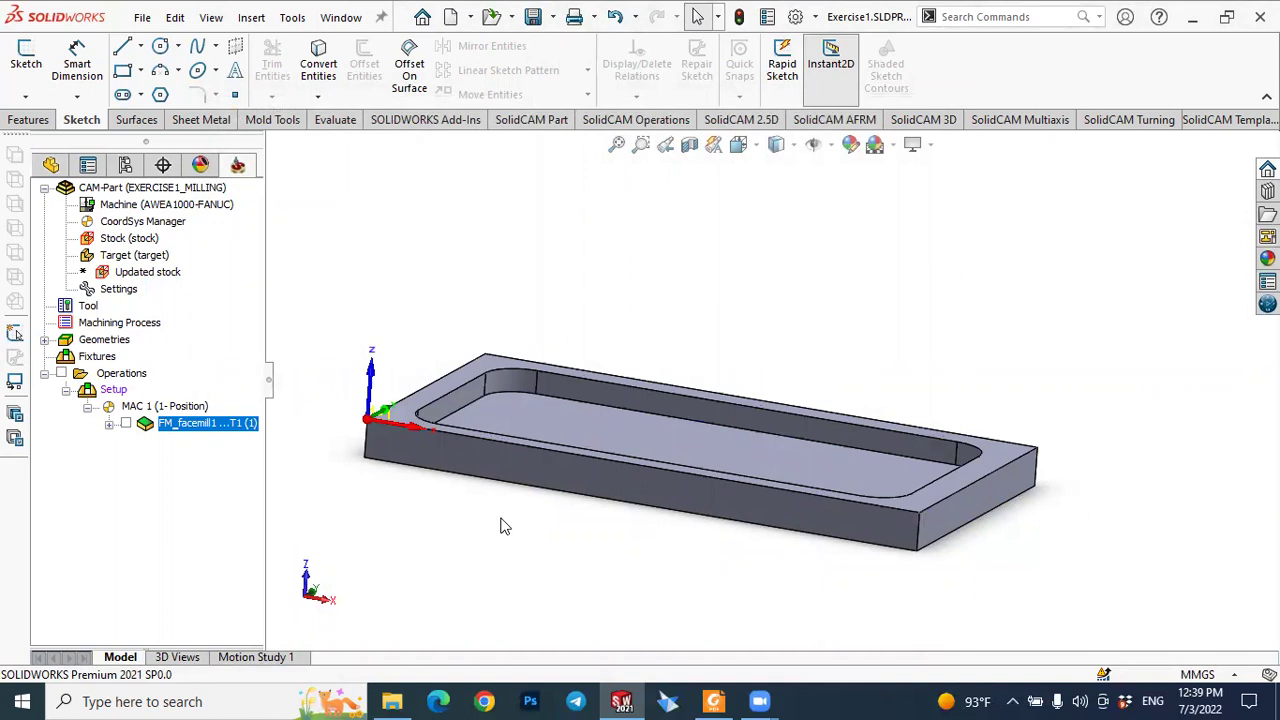
Step: Add a Profile milling operation to the CAM part's operations
click(118, 376)
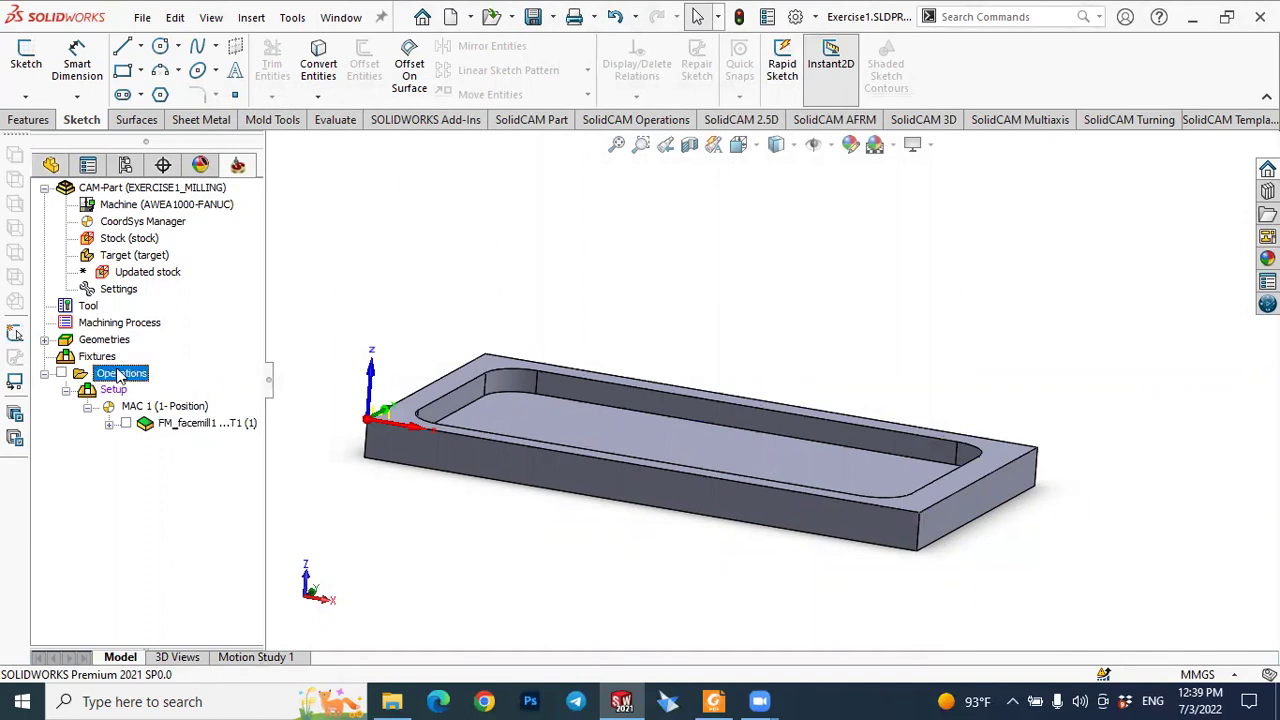
right_click(128, 377)
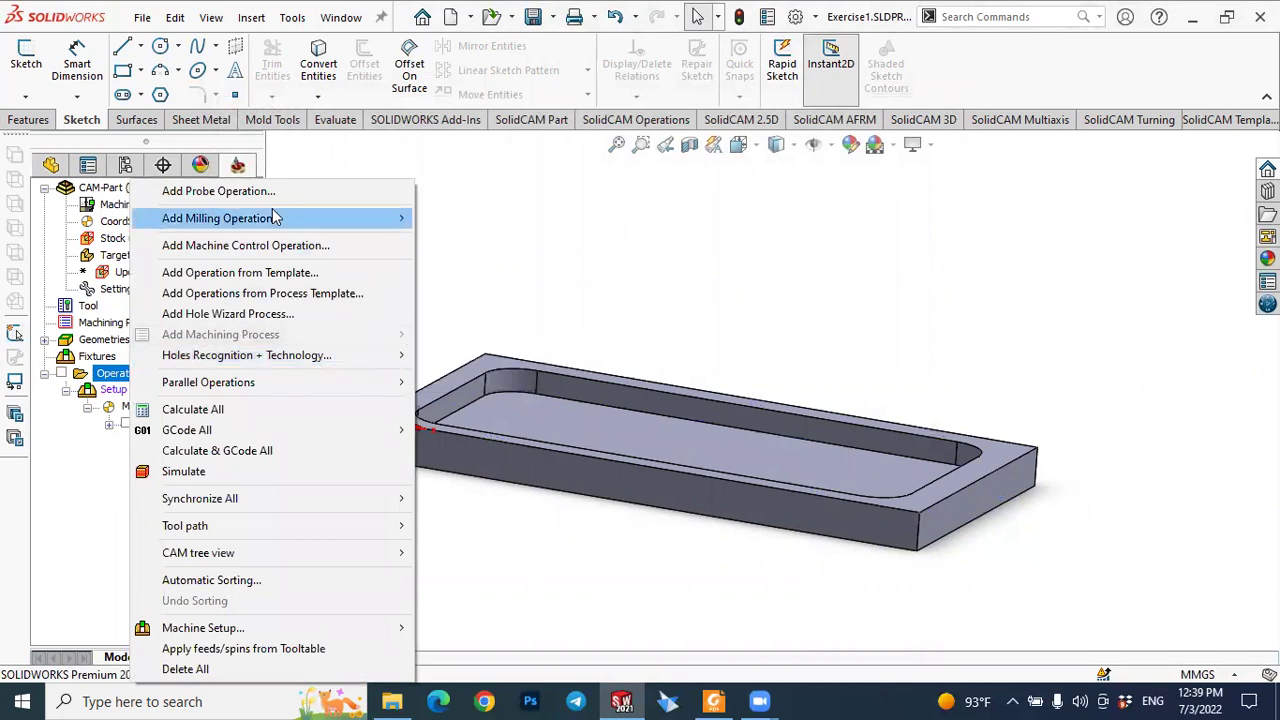
mouse_move(213, 220)
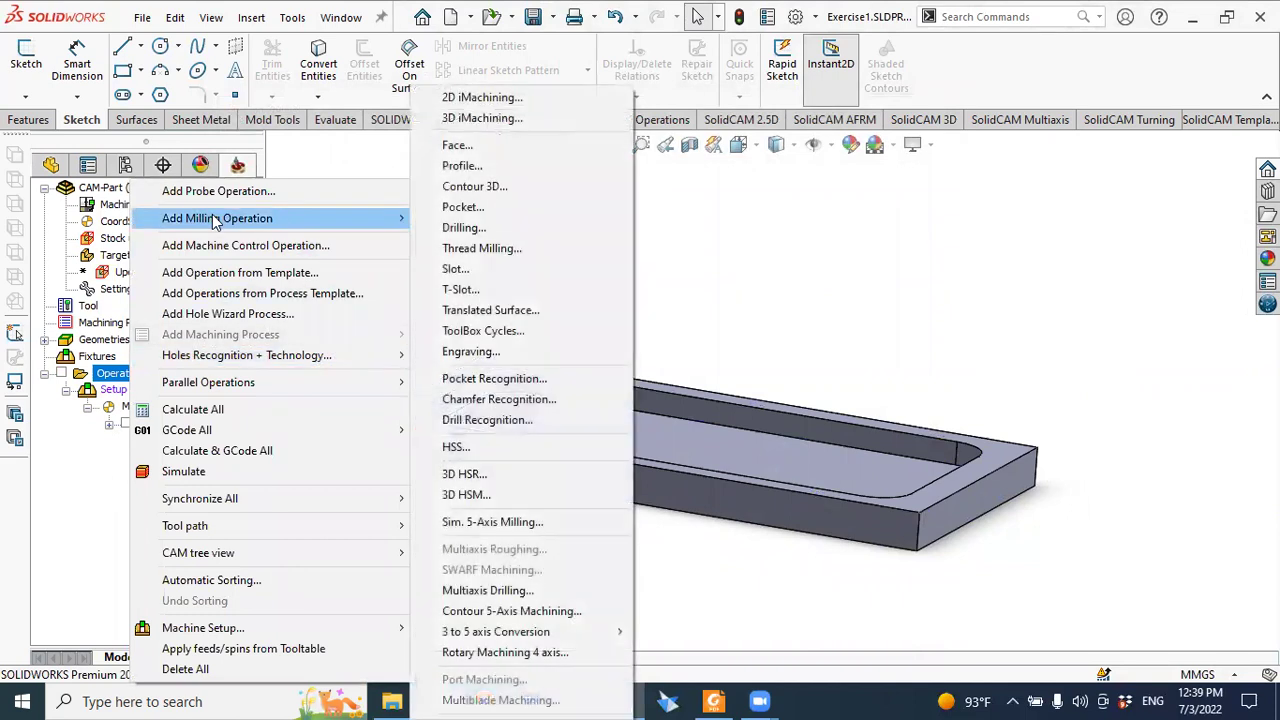
click(460, 170)
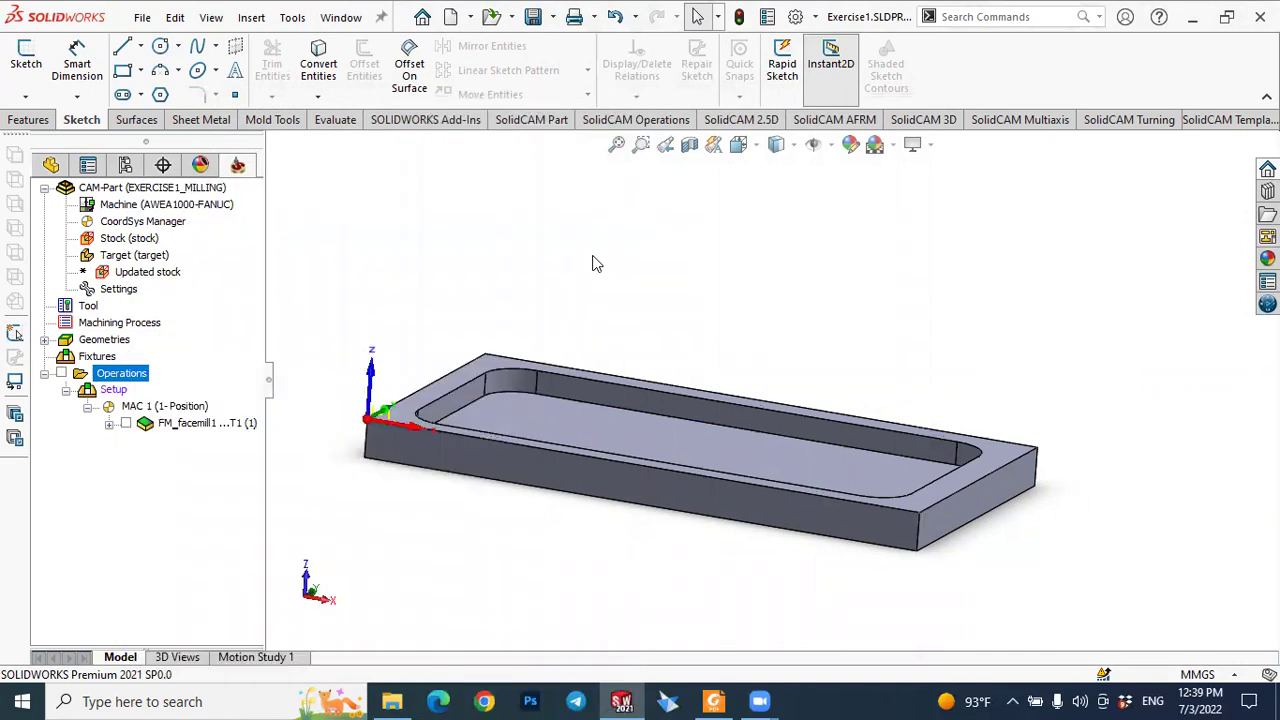
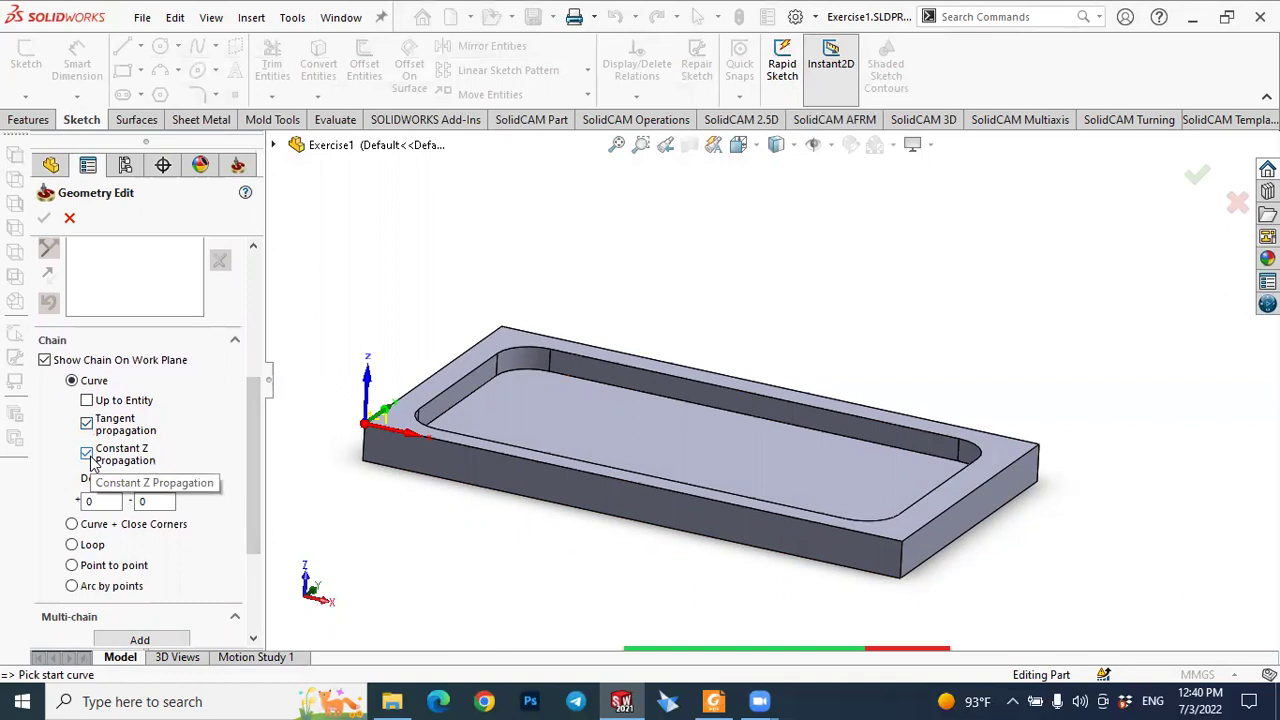
Step: Define the profile geometry as the closed chain around the top face's outer edge, using tangent and constant Z propagation
scroll(450, 385, down, 5)
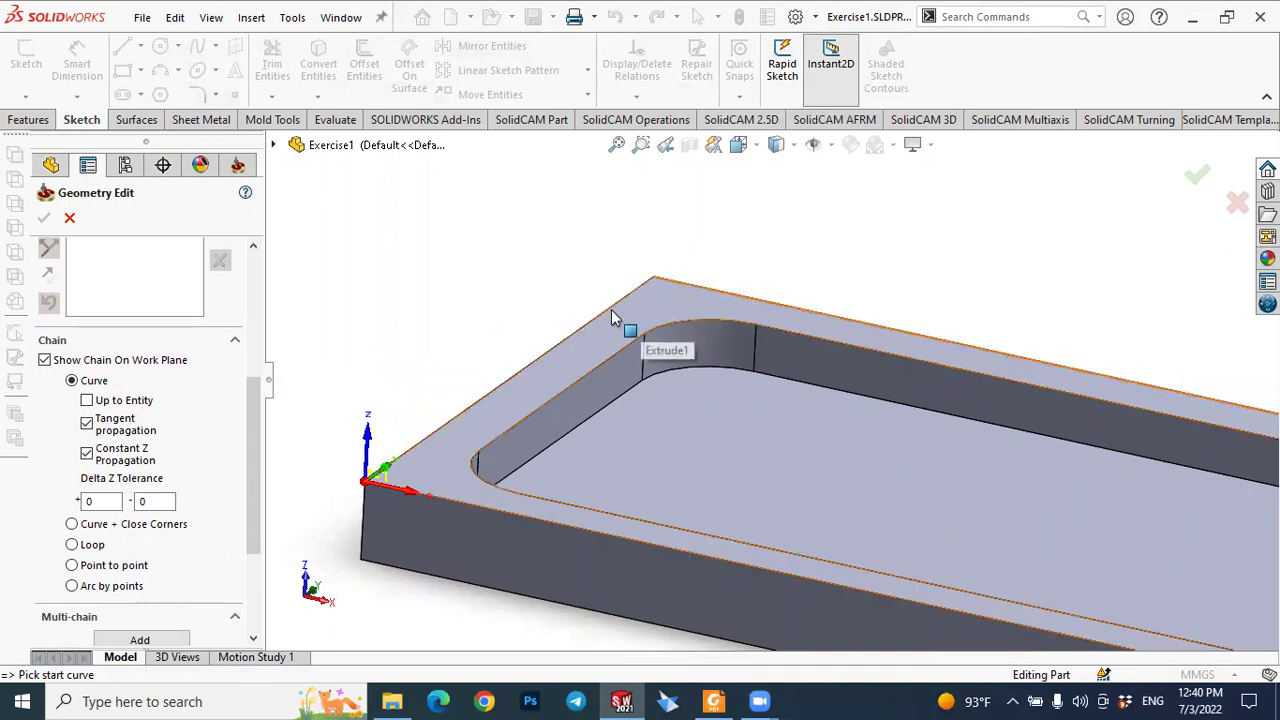
scroll(625, 340, up, 4)
scroll(650, 370, down, 4)
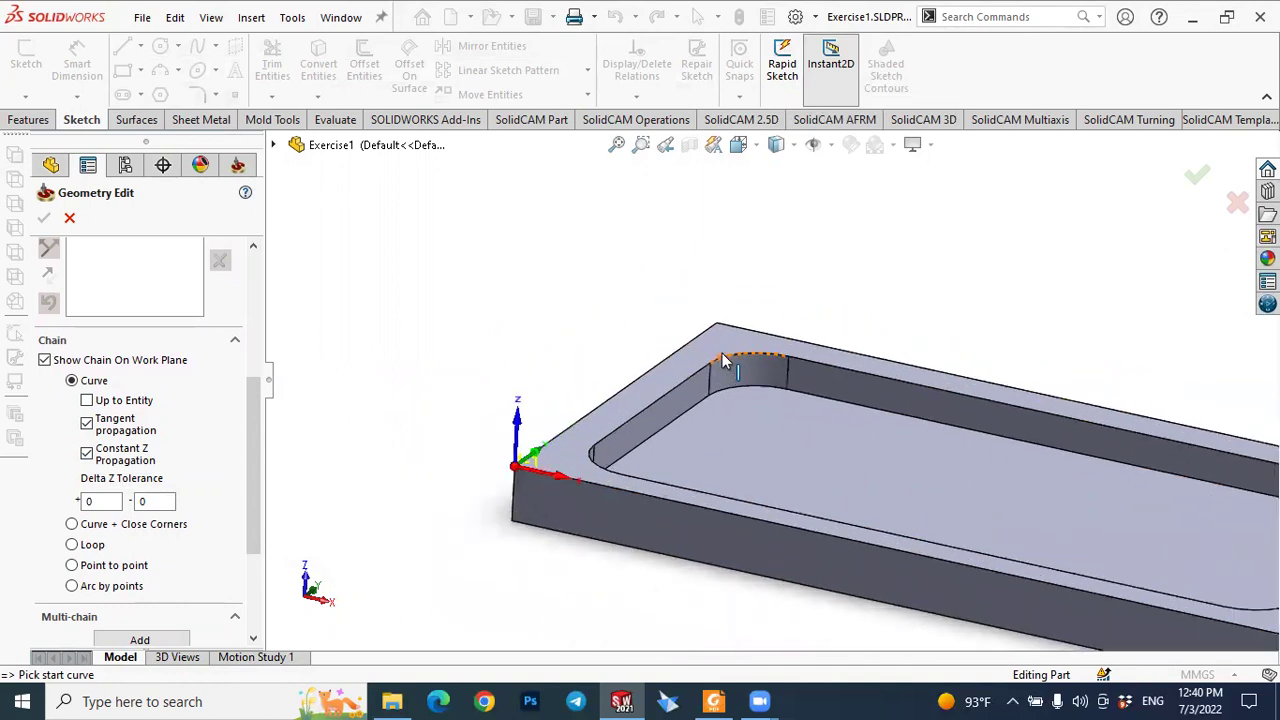
click(651, 367)
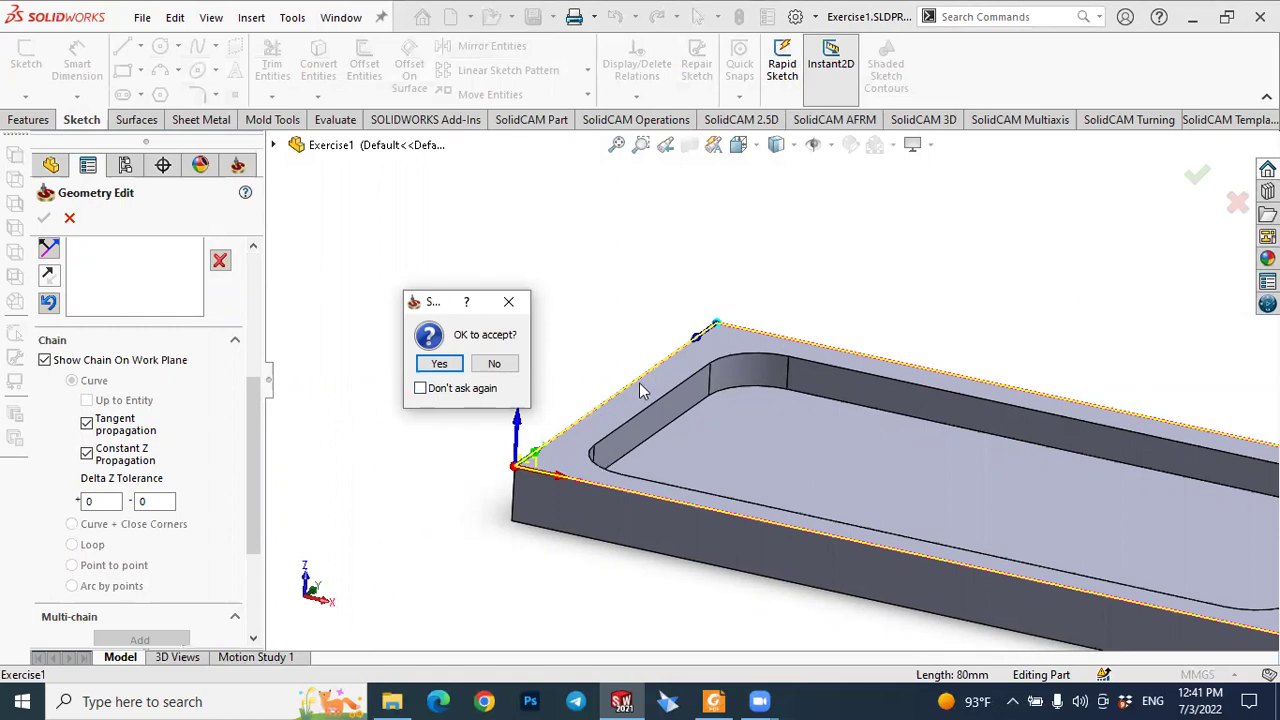
click(438, 366)
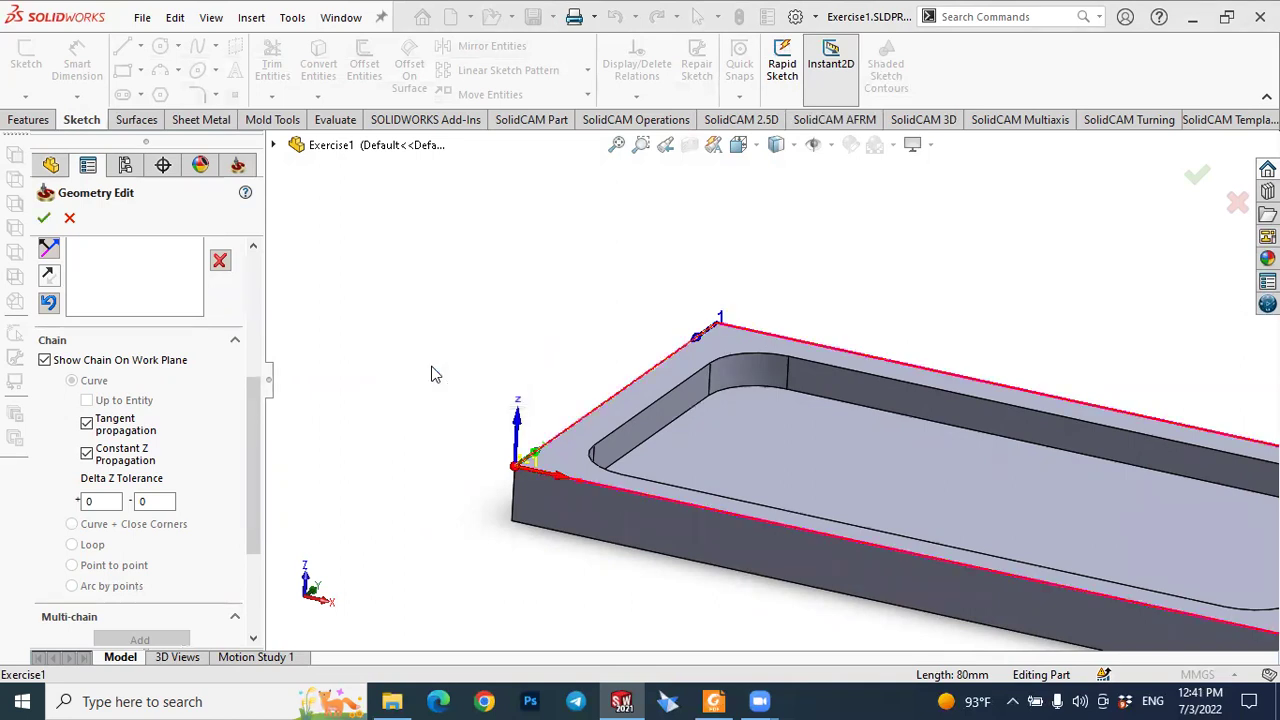
key(f)
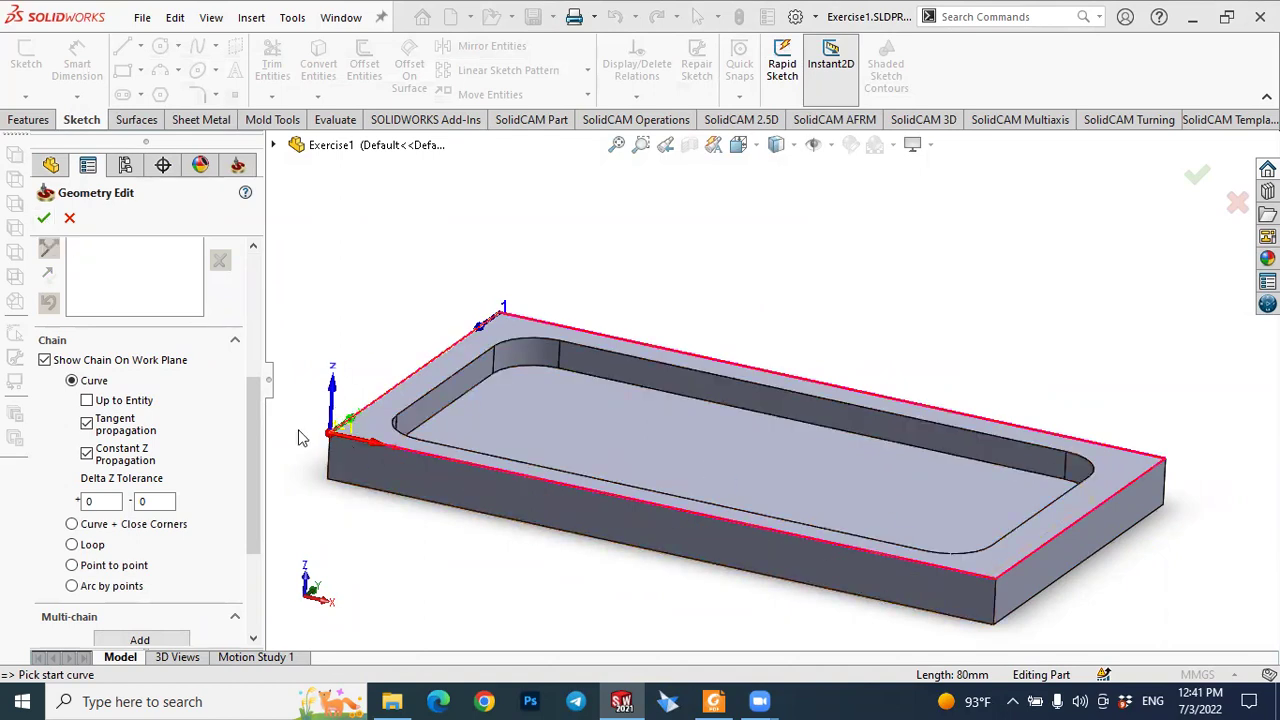
click(45, 219)
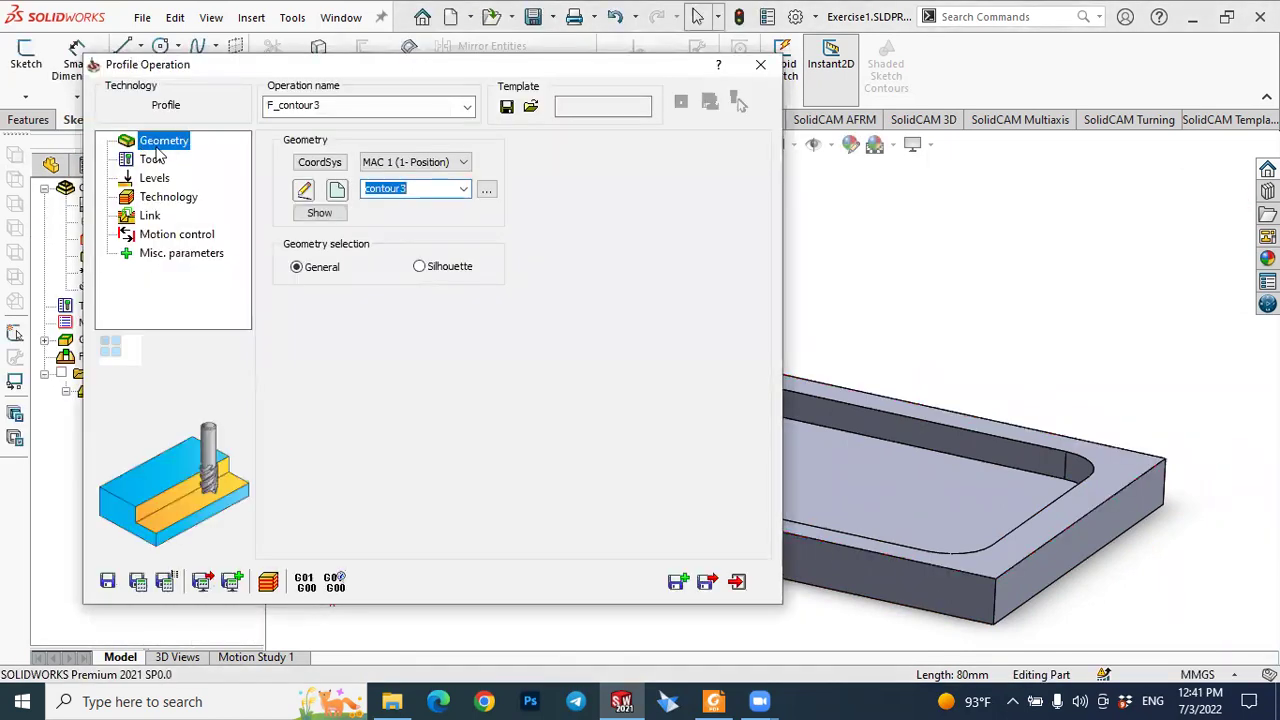
Step: Add a new end mill as the tool for the profile operation
click(152, 161)
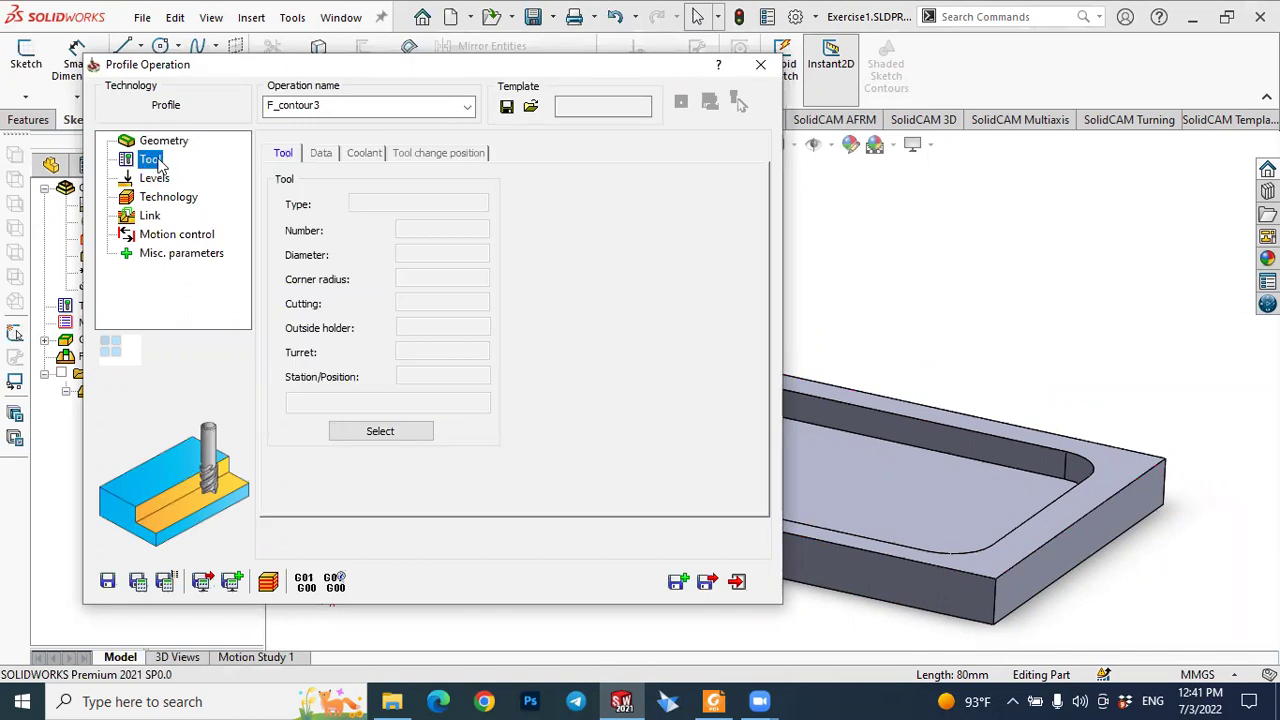
click(372, 432)
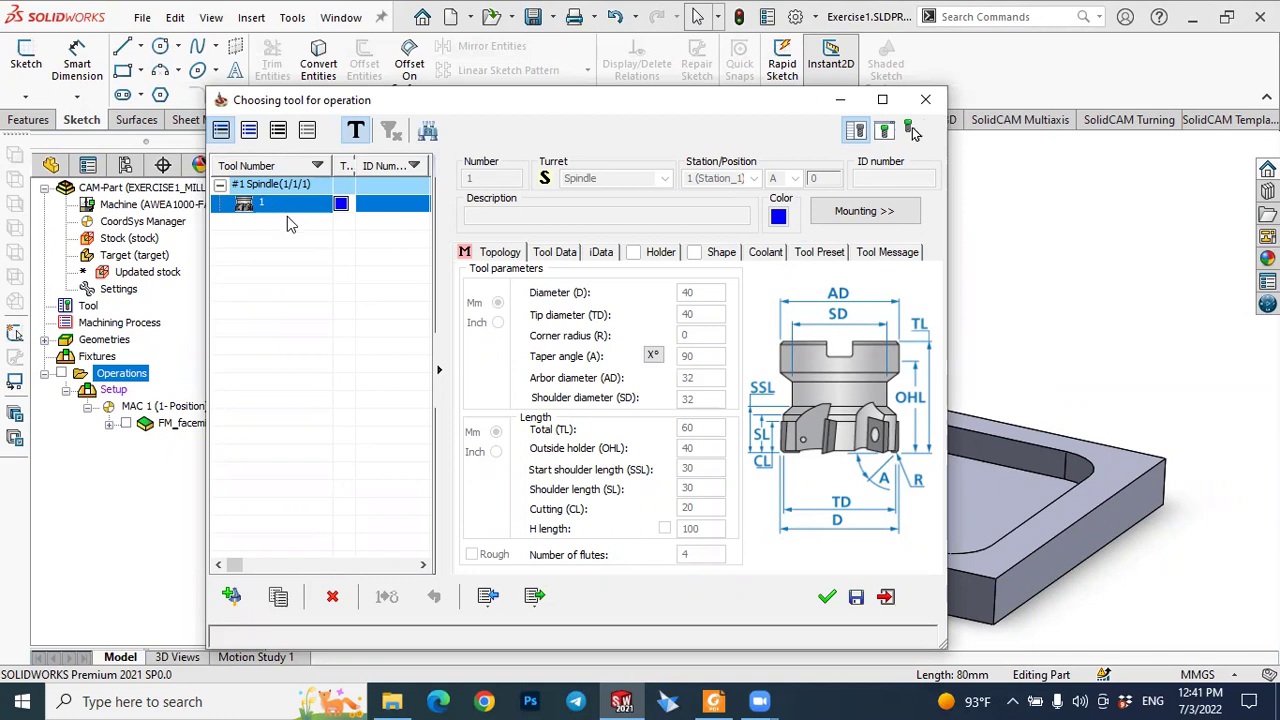
click(232, 597)
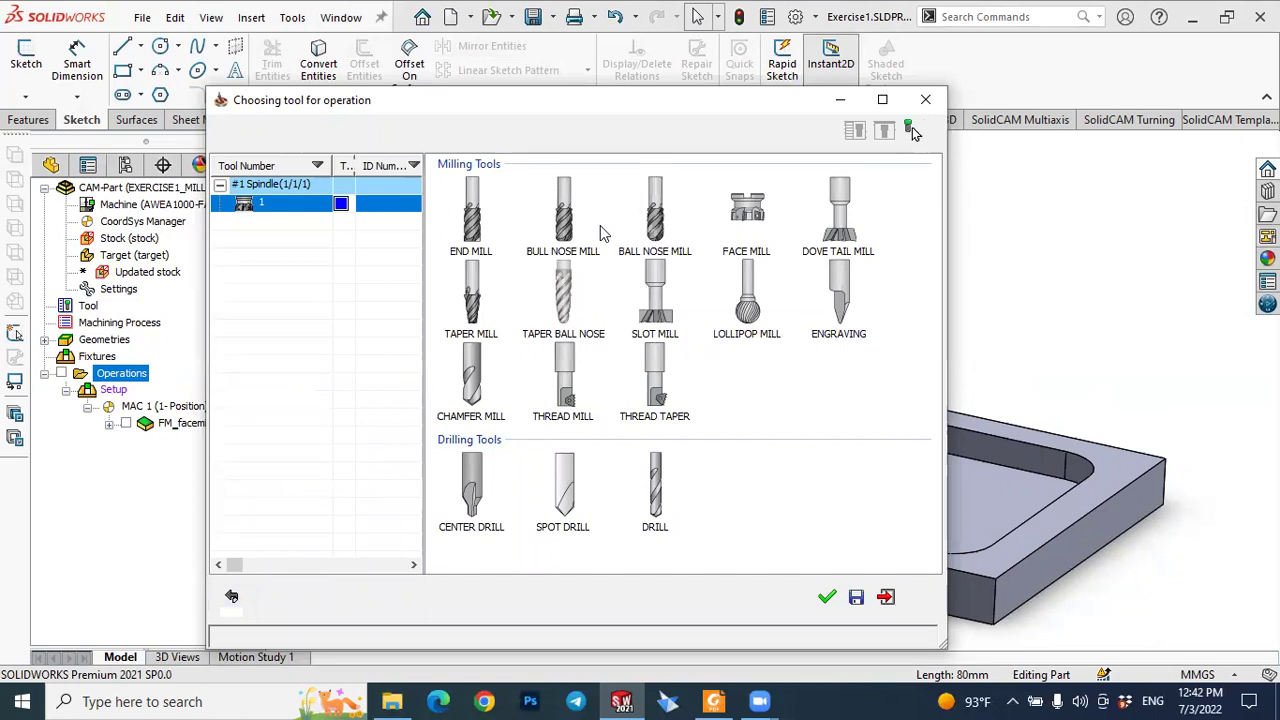
drag(622, 103, 466, 88)
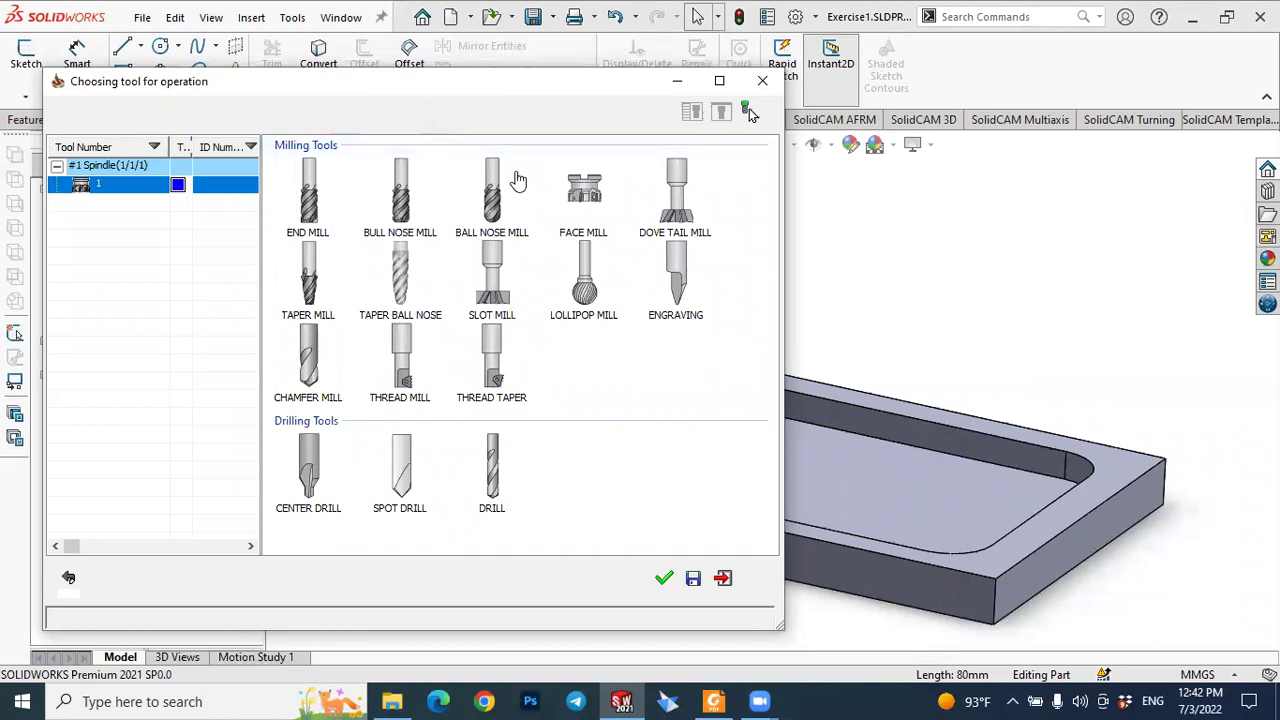
click(317, 222)
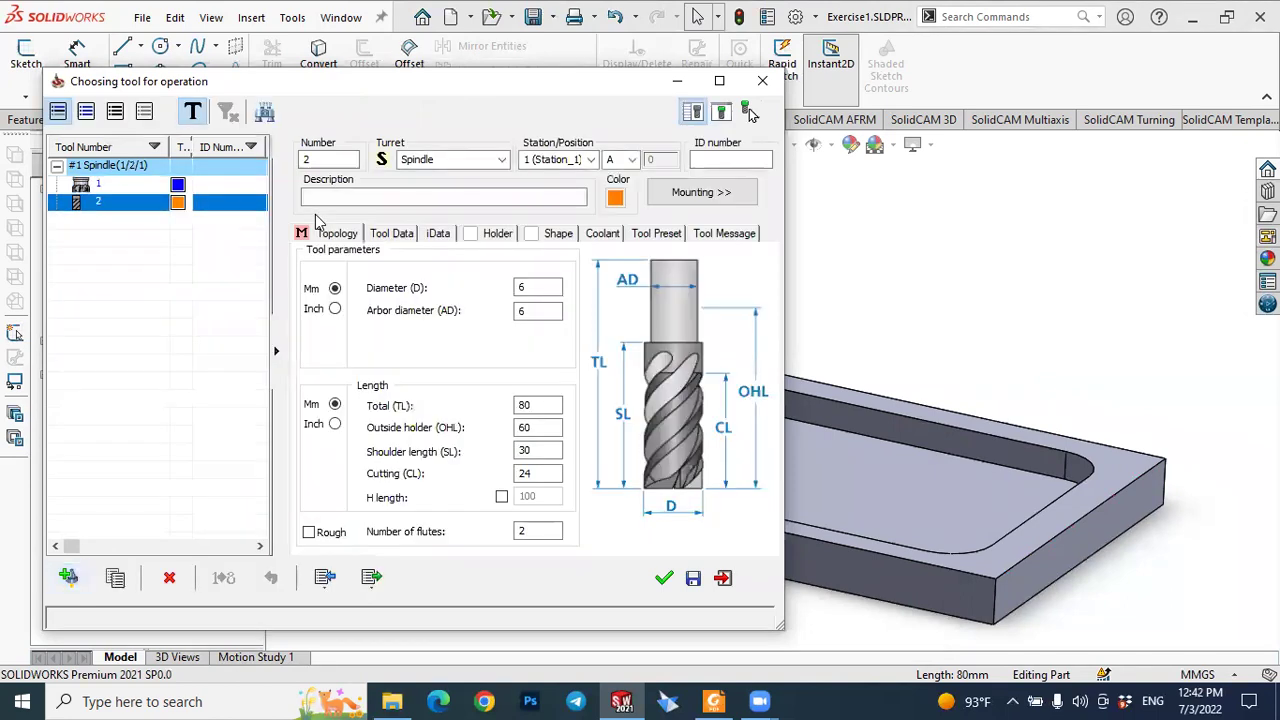
Step: Examine the new end mill's cutting and arbor diameters and its total, outside holder, shoulder and cutting lengths
click(546, 288)
click(545, 310)
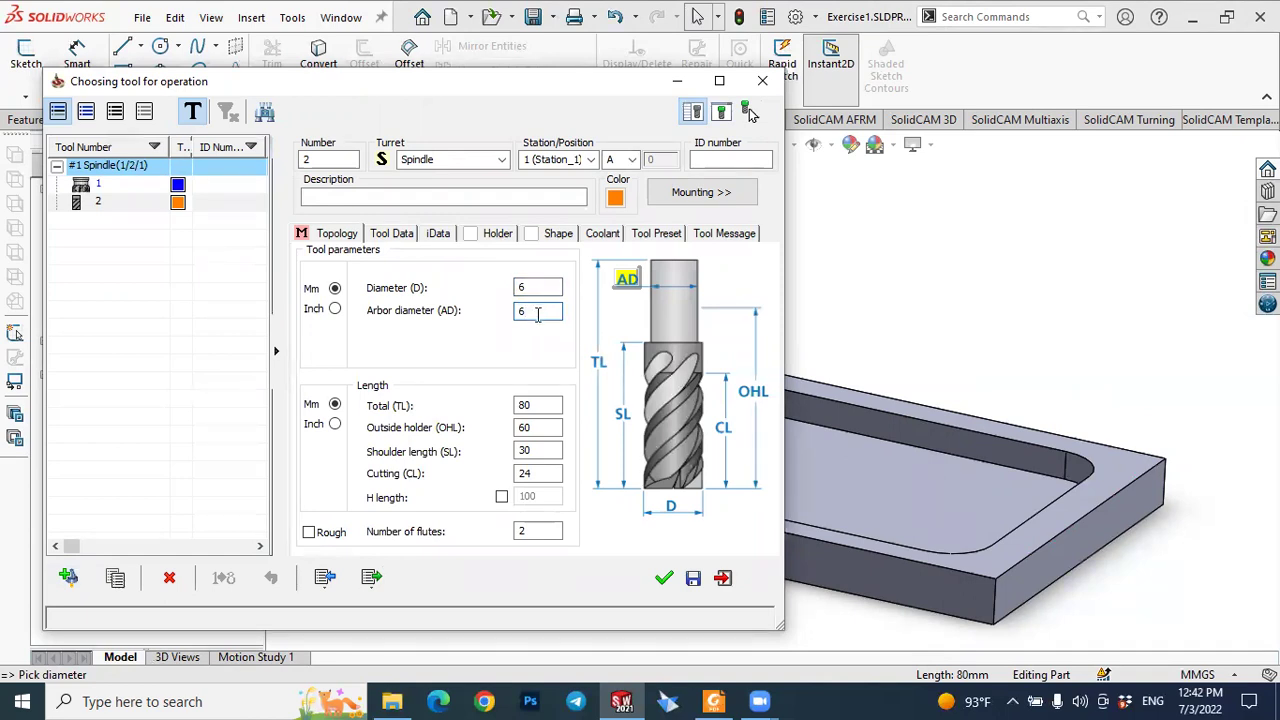
click(538, 288)
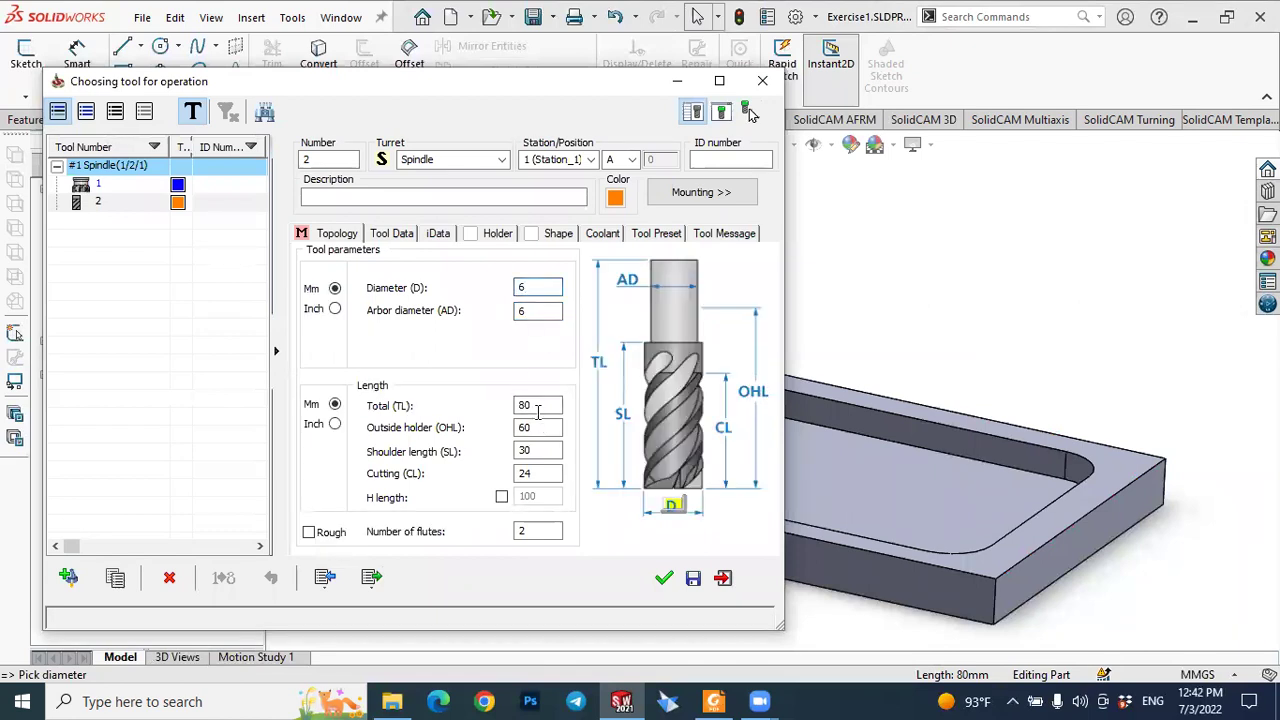
click(540, 428)
click(545, 447)
click(538, 473)
click(538, 450)
click(543, 429)
click(540, 405)
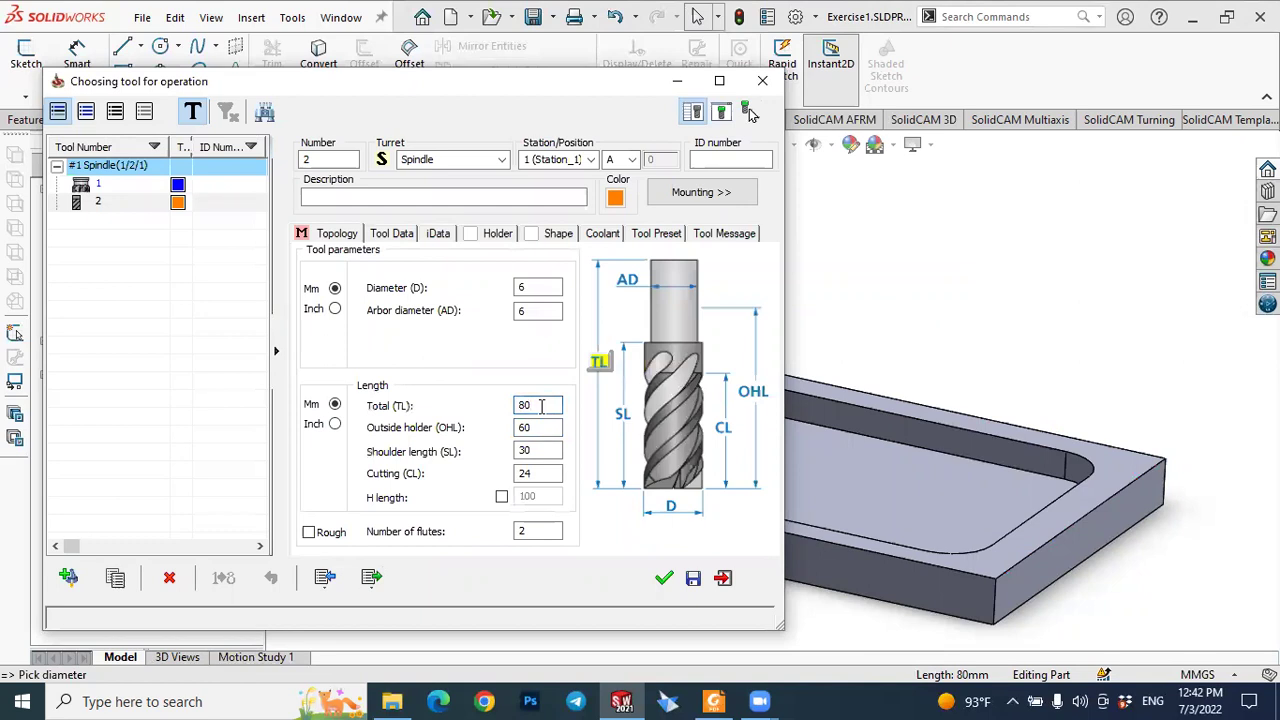
click(541, 310)
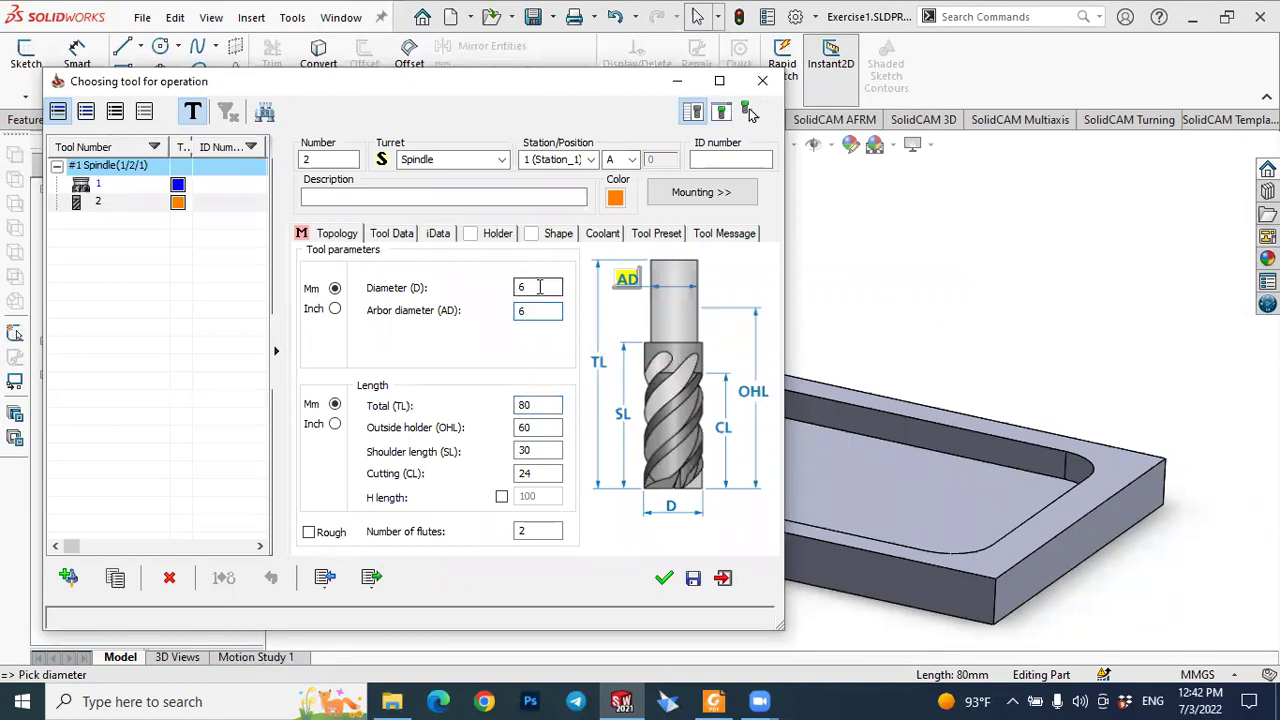
Step: Review the end mill's feed and spin data and its turret coolant options
click(388, 236)
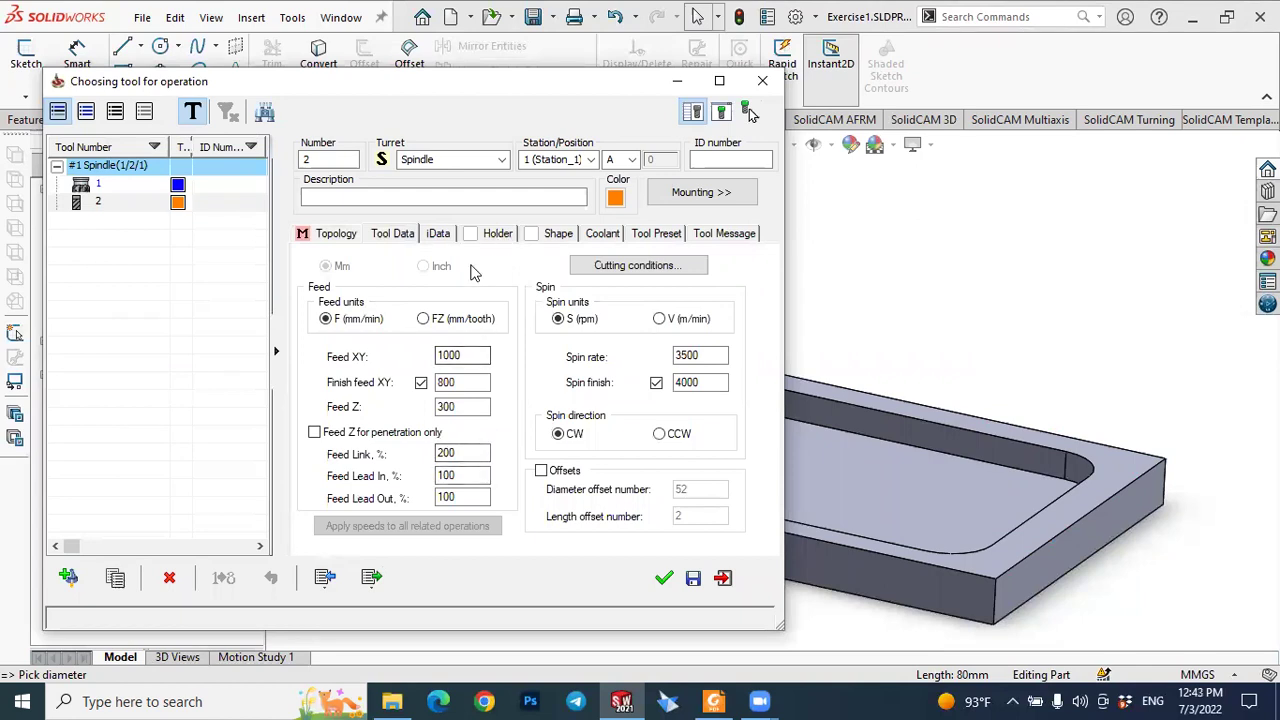
click(600, 236)
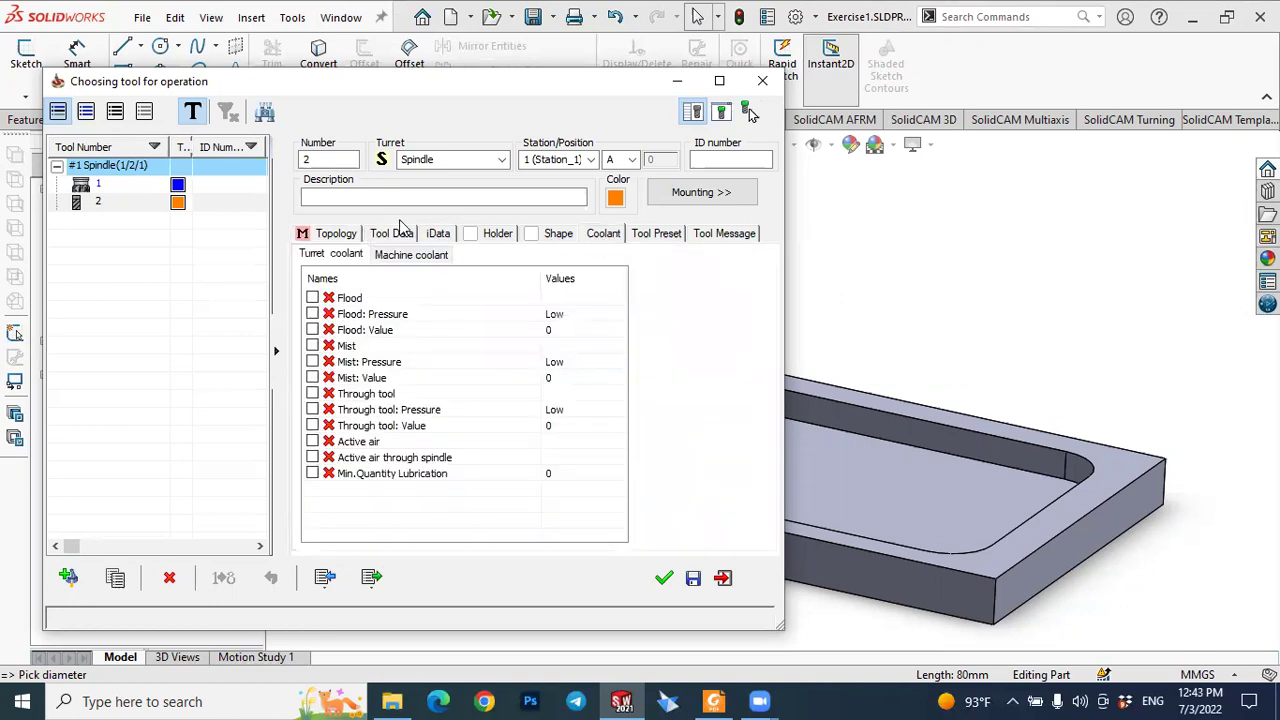
Step: Check the new end mill's dimensions and flute count, and assign it to the profile operation
click(345, 234)
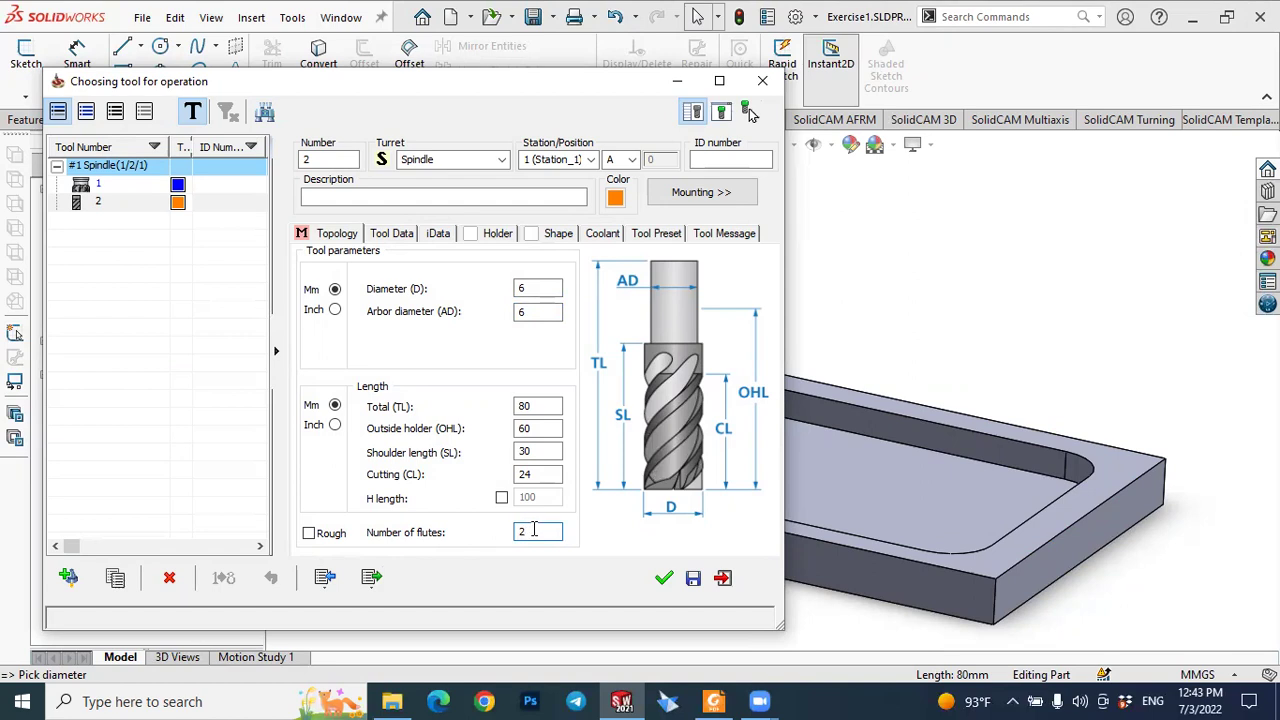
click(665, 580)
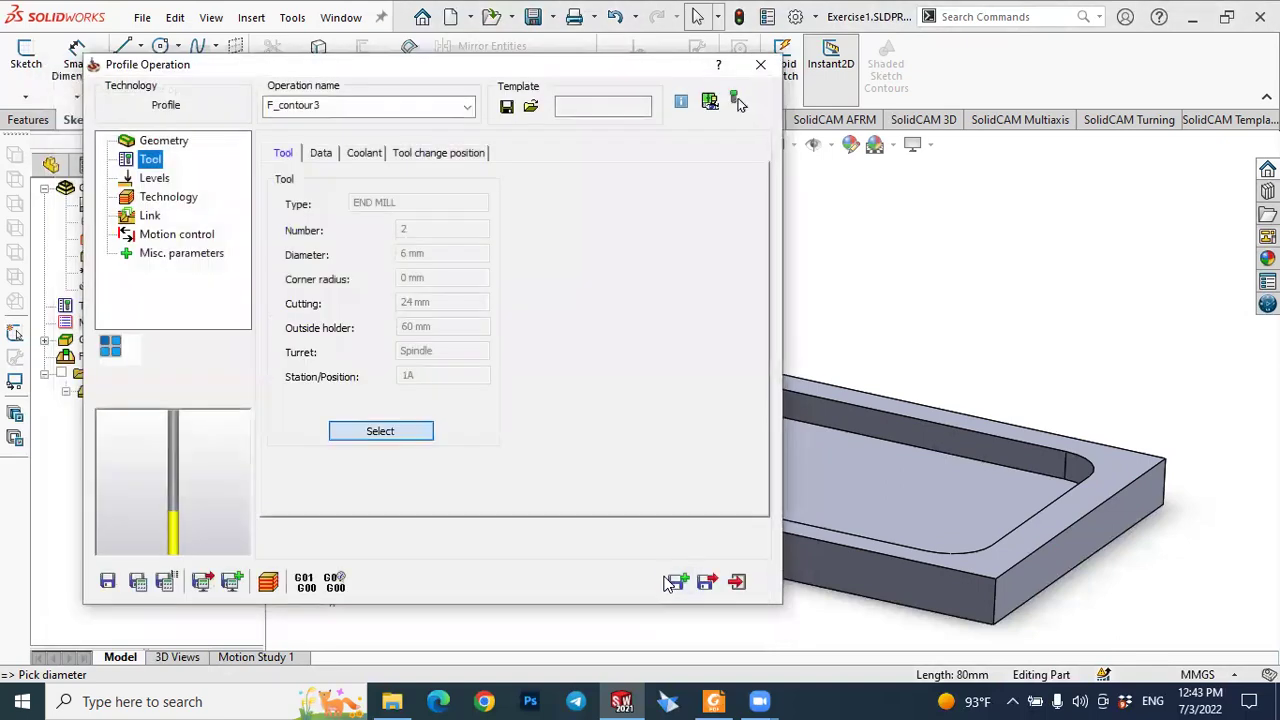
Step: Set the profile operation's upper milling level to Z 0 at the part's top face
click(155, 183)
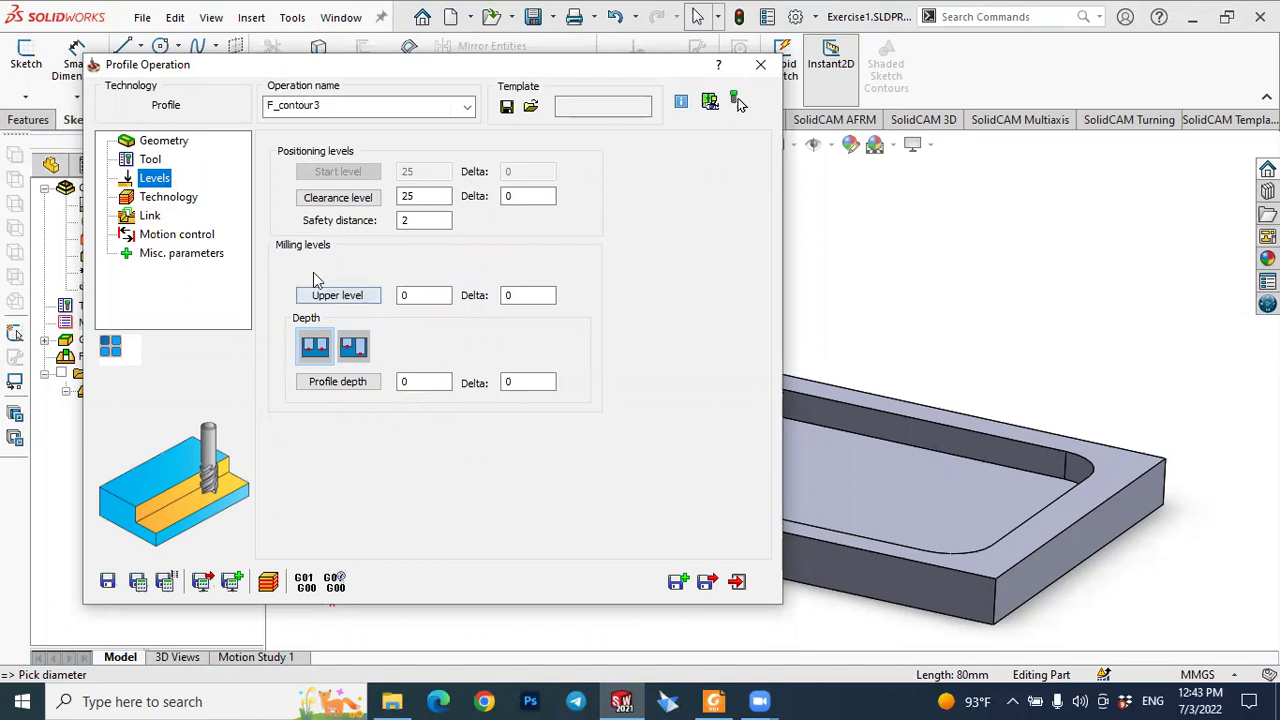
click(324, 304)
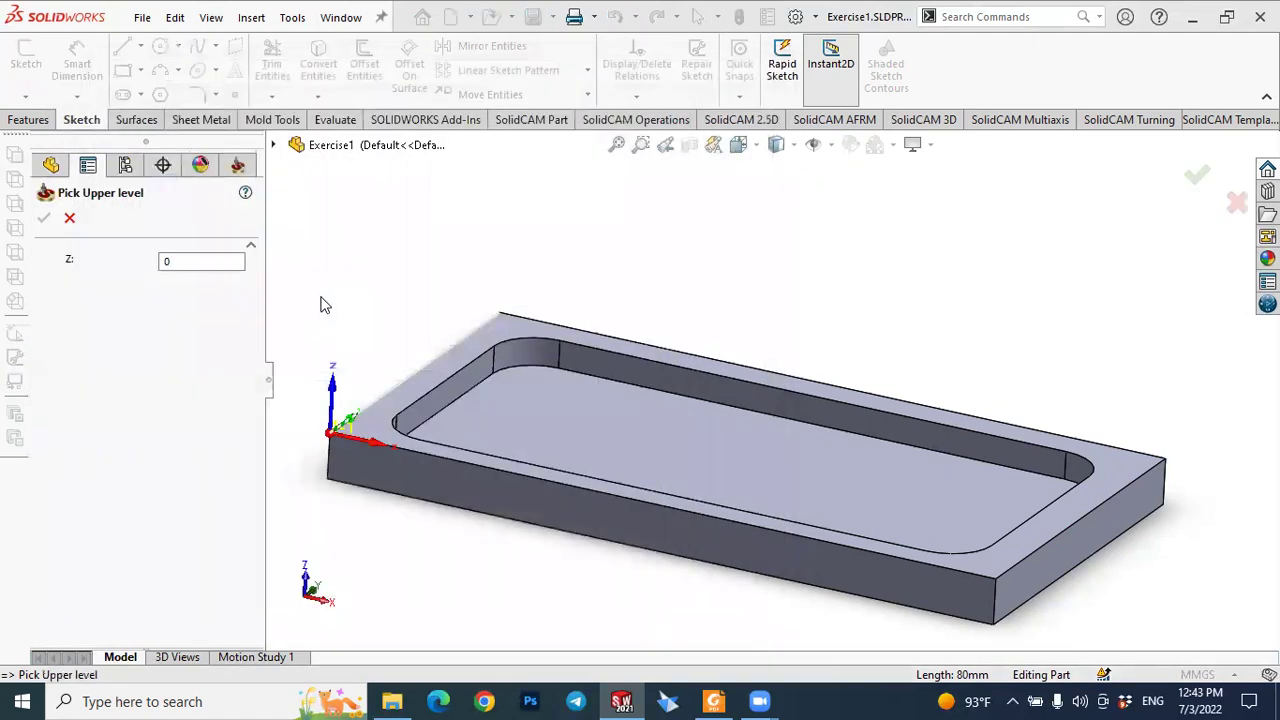
scroll(334, 437, down, 3)
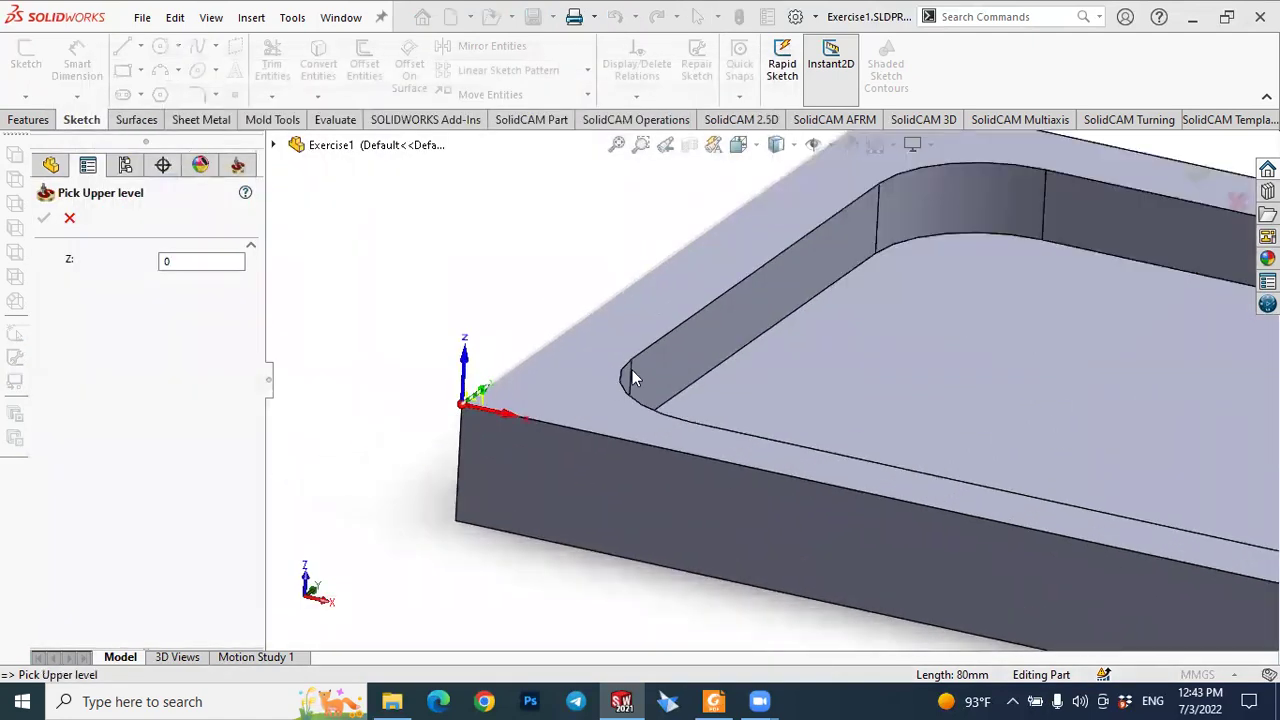
click(547, 392)
click(166, 262)
text(0)
click(46, 220)
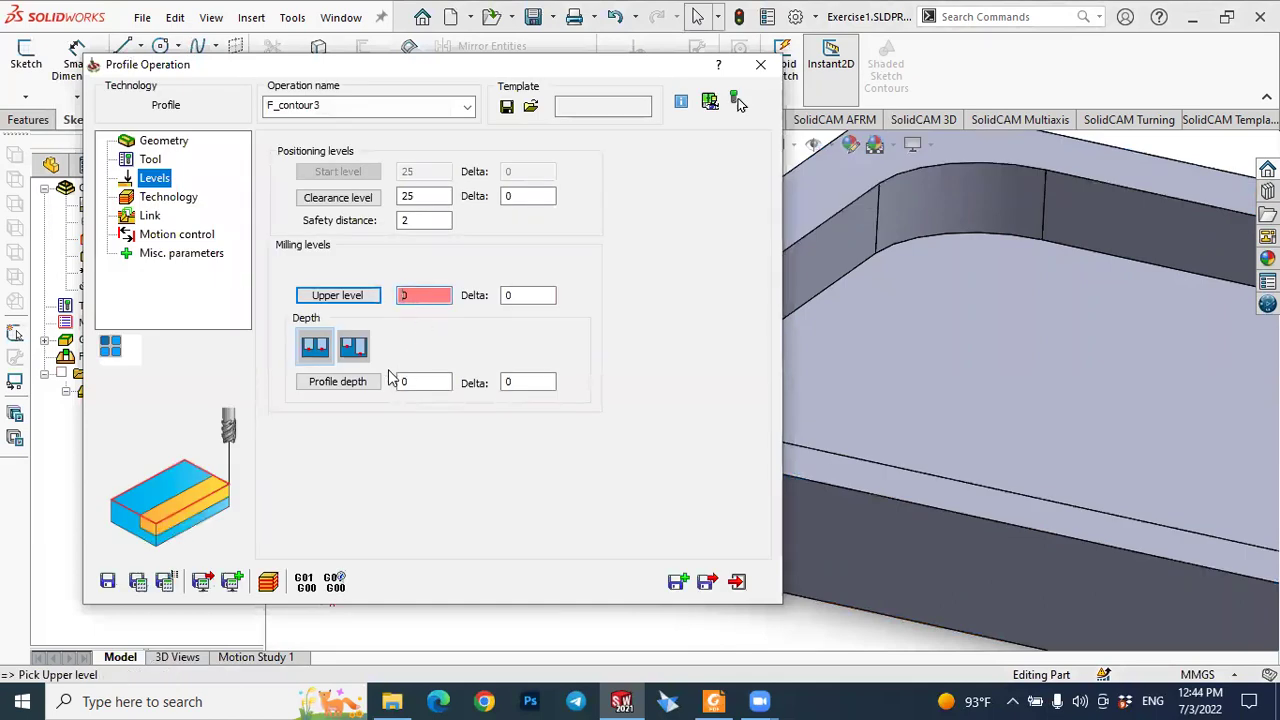
Step: Set the profile depth to 10 by picking the part's bottom face as the lower level
click(333, 384)
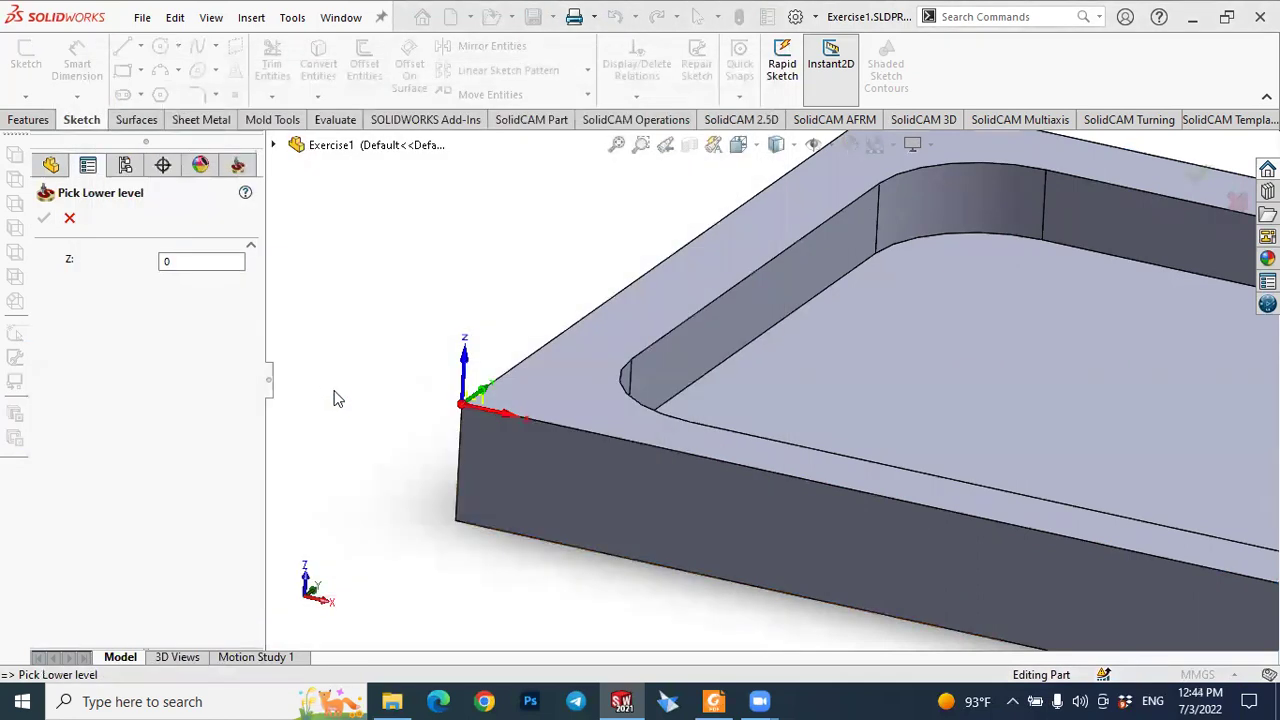
key(ctrl+1)
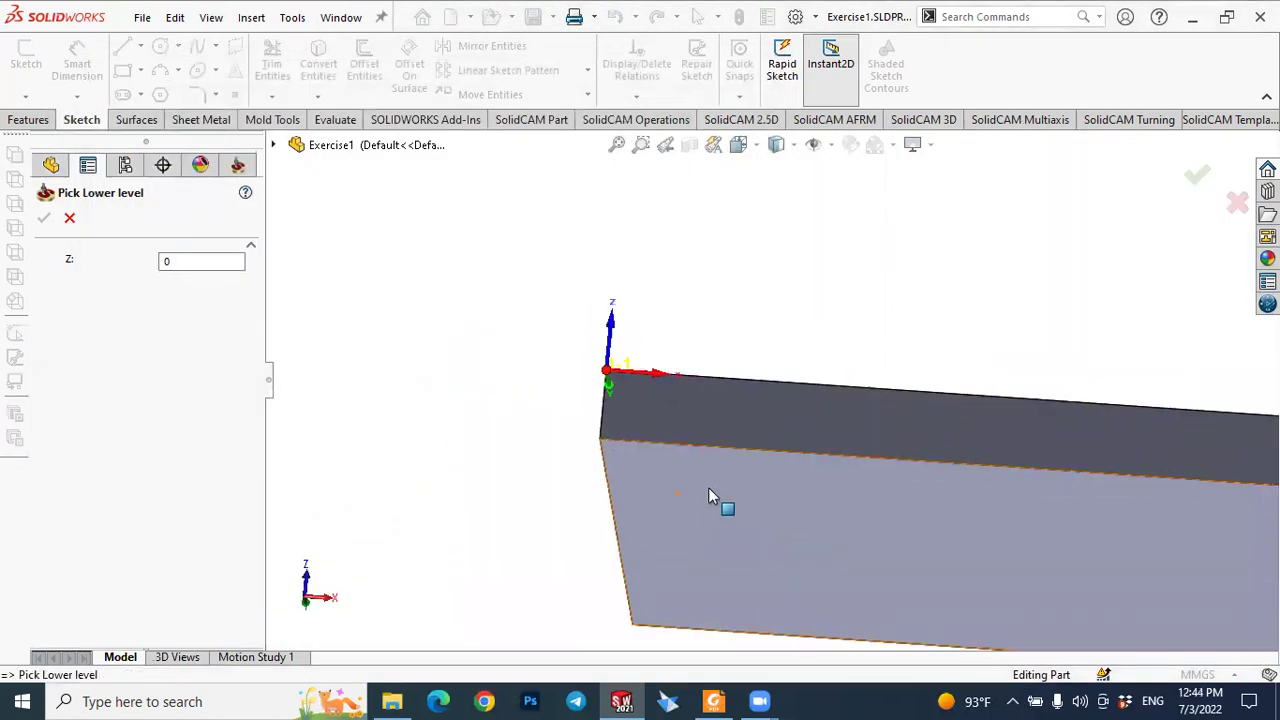
click(659, 456)
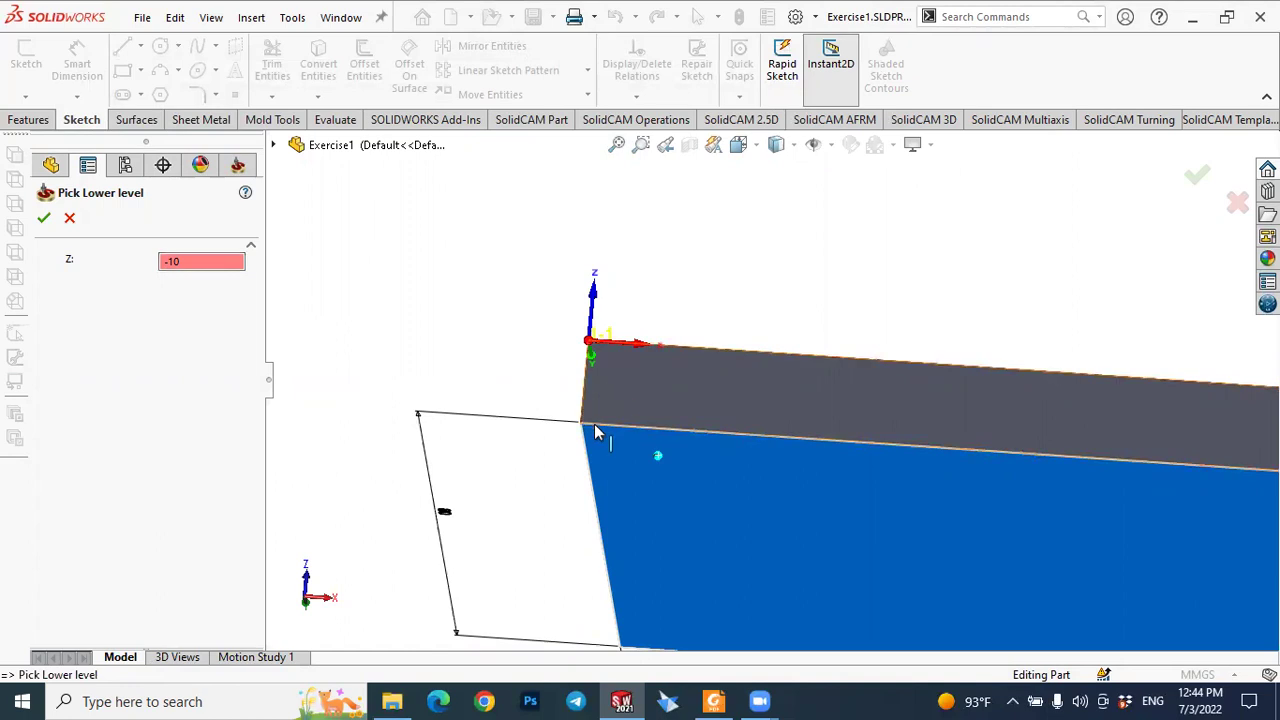
click(44, 220)
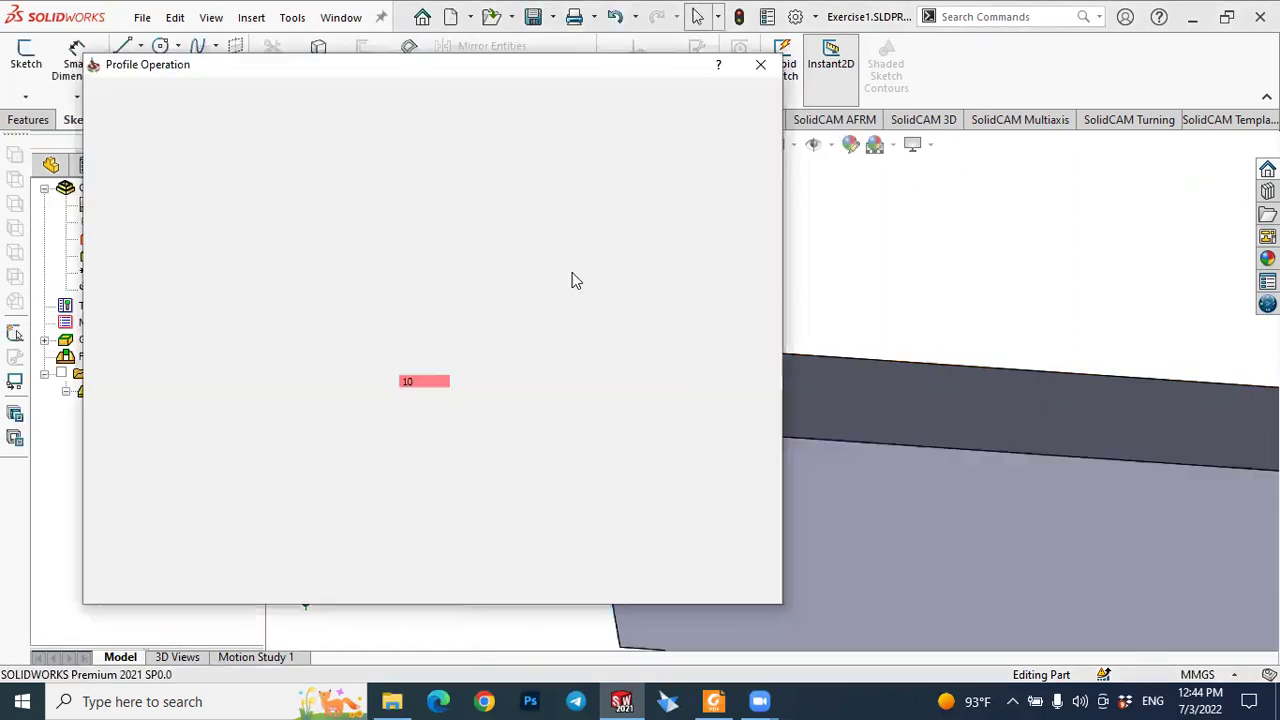
scroll(926, 244, up, 5)
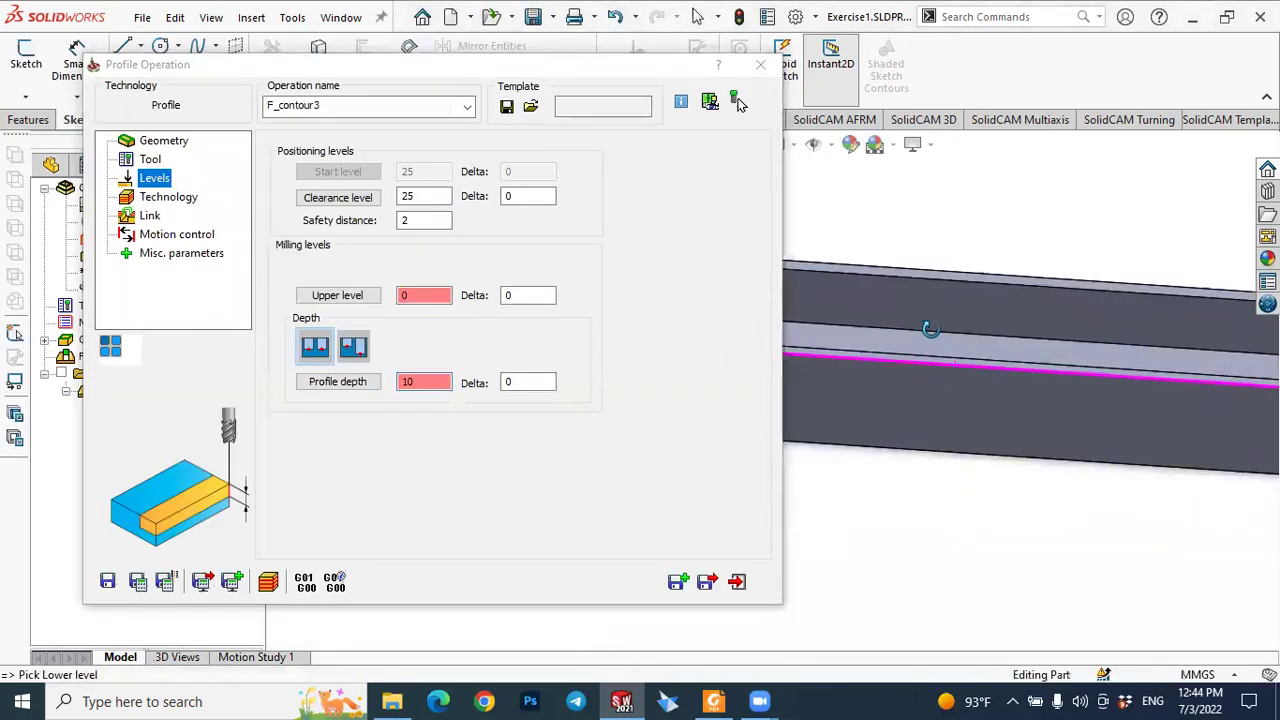
middle_drag(939, 397, 939, 360)
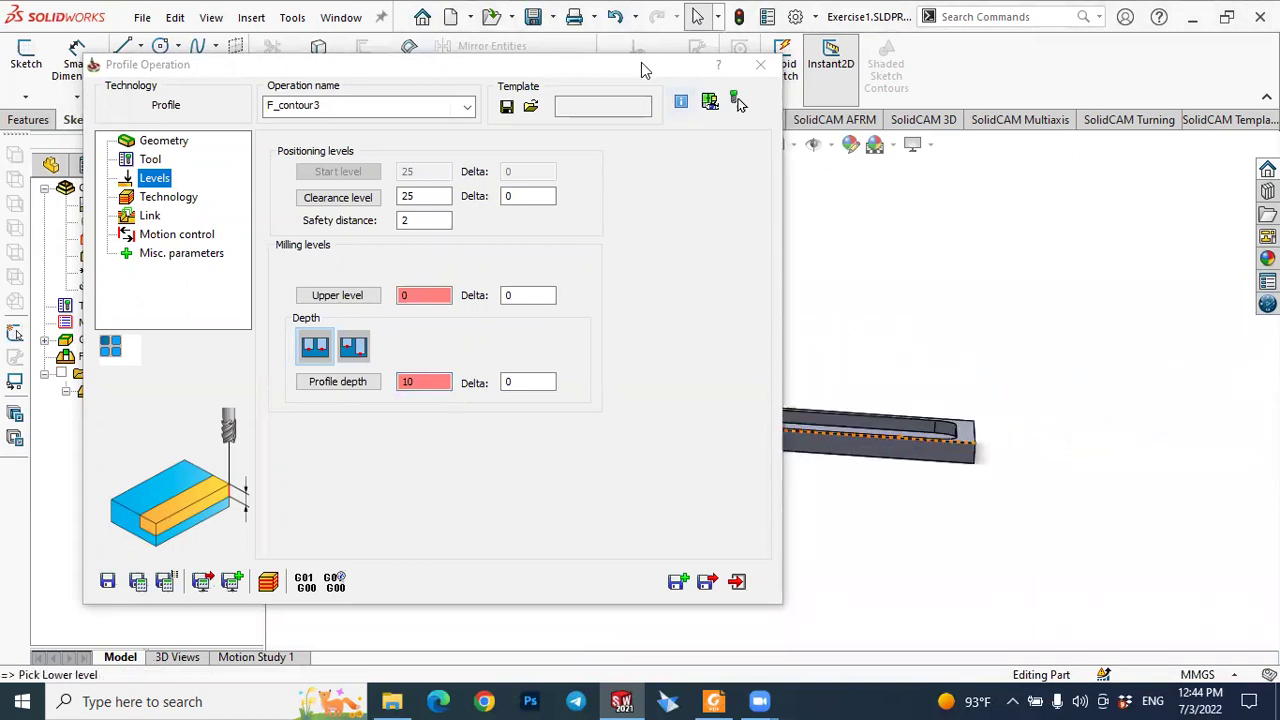
drag(617, 68, 473, 81)
scroll(688, 430, down, 4)
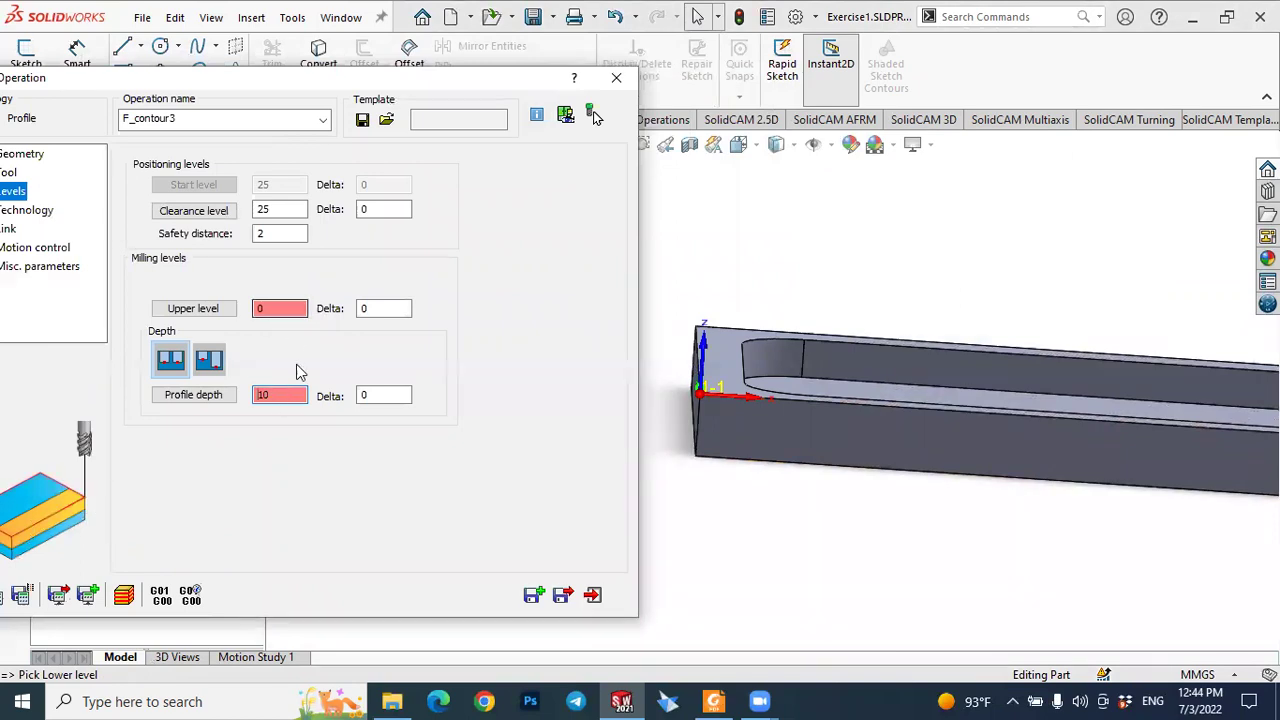
drag(311, 84, 445, 75)
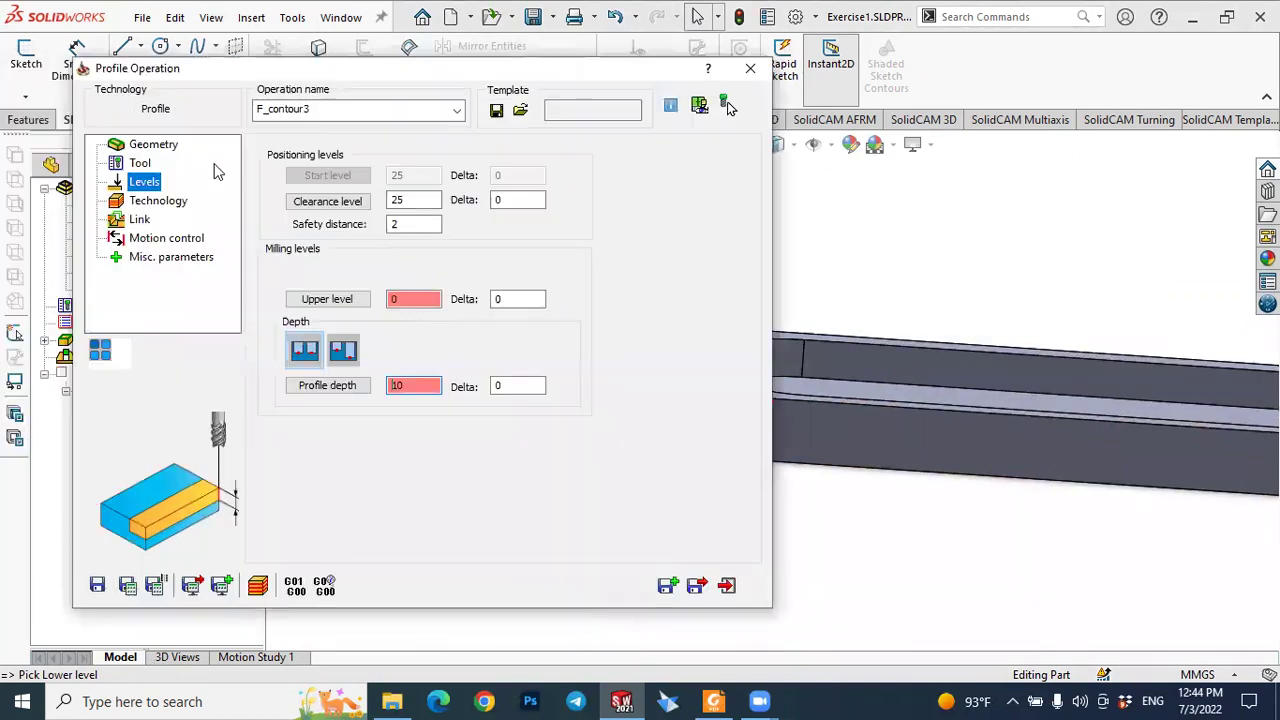
Step: Examine the tool side choices in the profile operation's technology settings, with the whole part in view
click(158, 201)
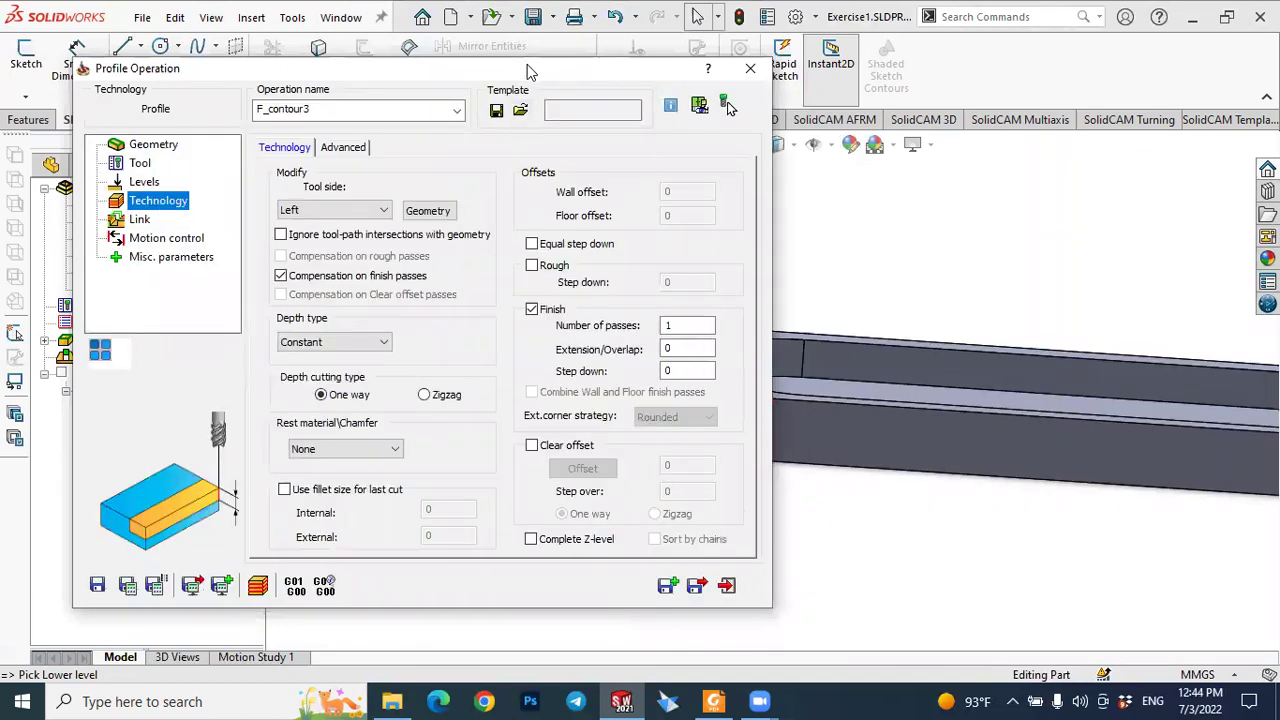
drag(527, 66, 379, 64)
middle_drag(851, 266, 737, 363)
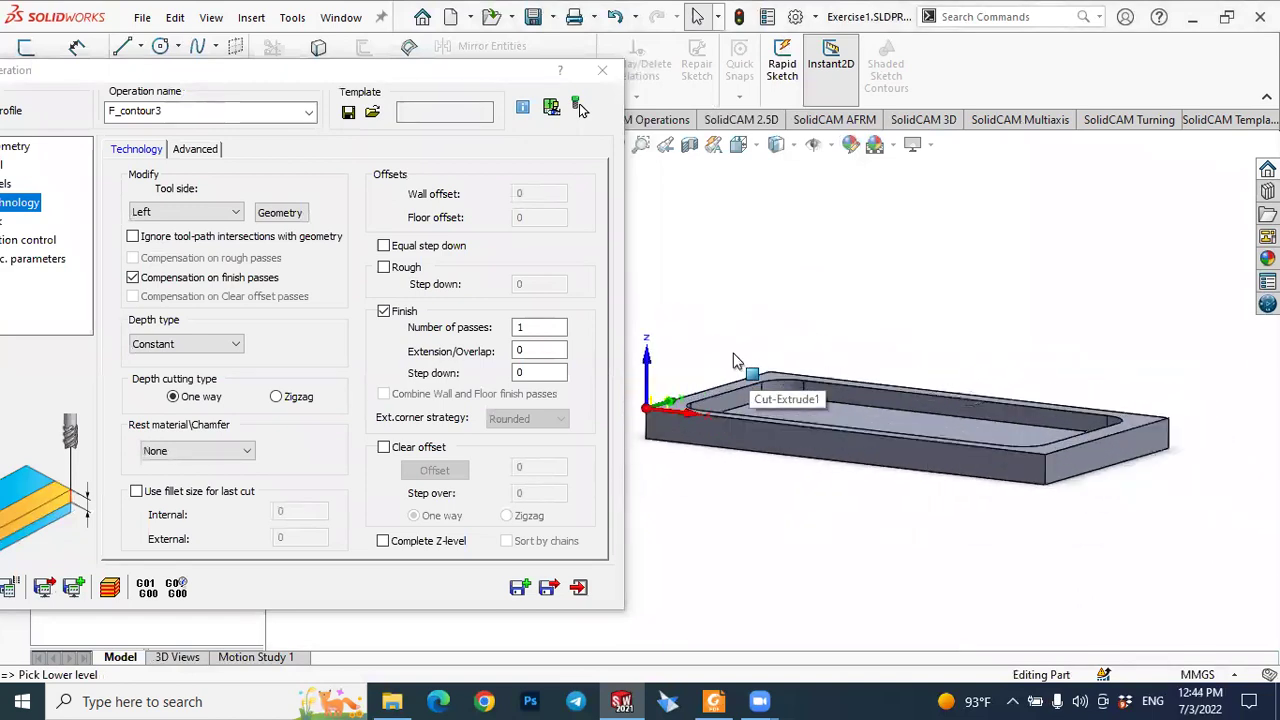
click(184, 213)
click(184, 218)
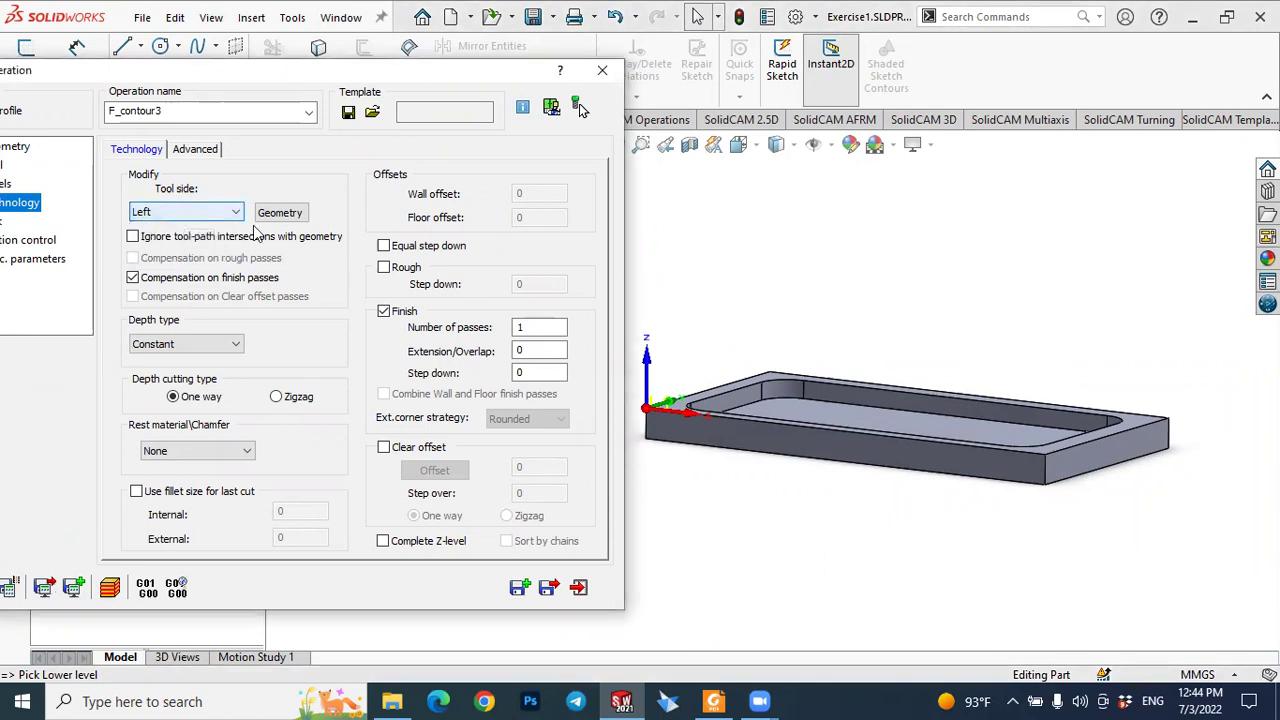
click(160, 214)
click(152, 241)
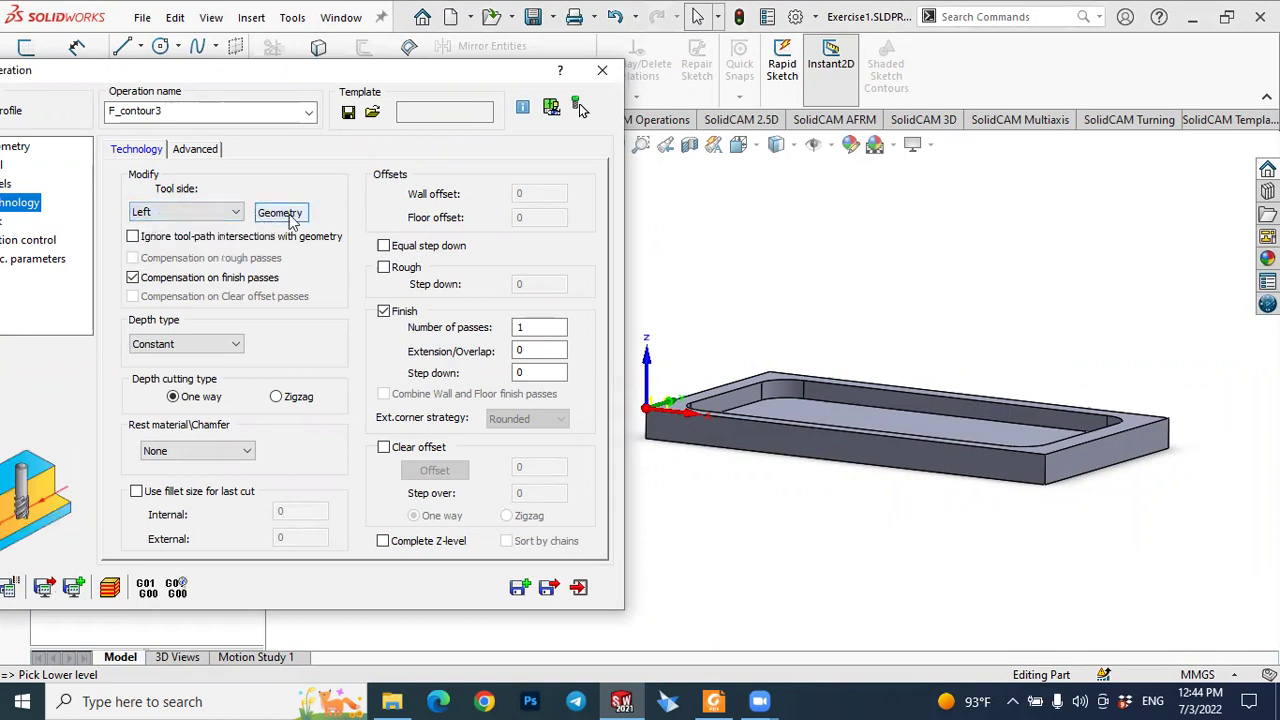
Step: Modify the profile chain's geometry, comparing the Right and Center tool sides and applying Right so the tool runs outside the part
click(280, 213)
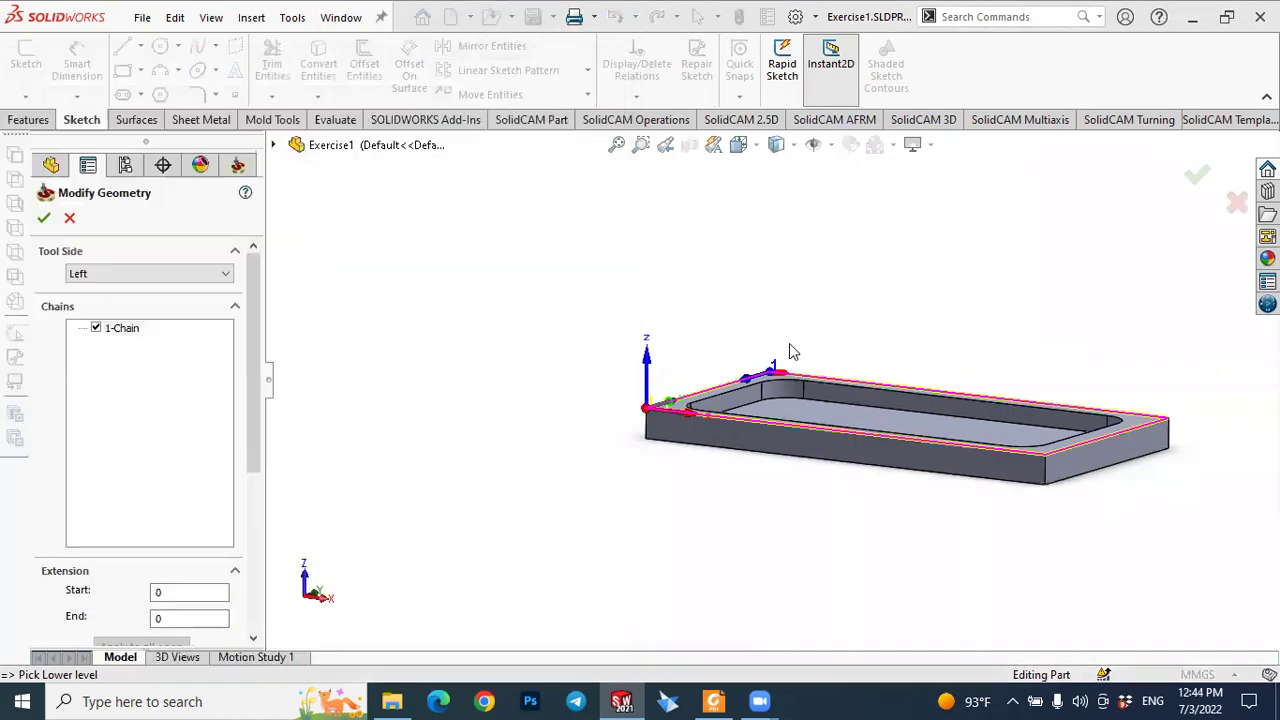
scroll(770, 342, down, 5)
scroll(770, 342, down, 4)
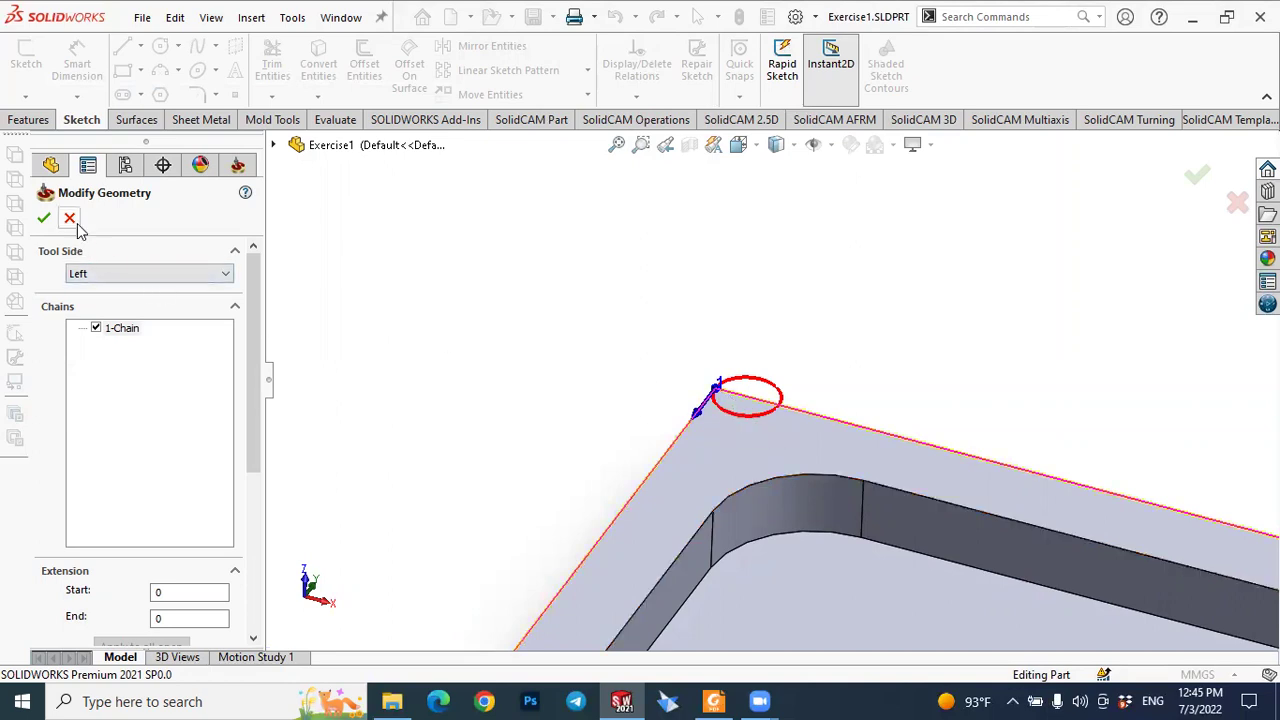
click(88, 275)
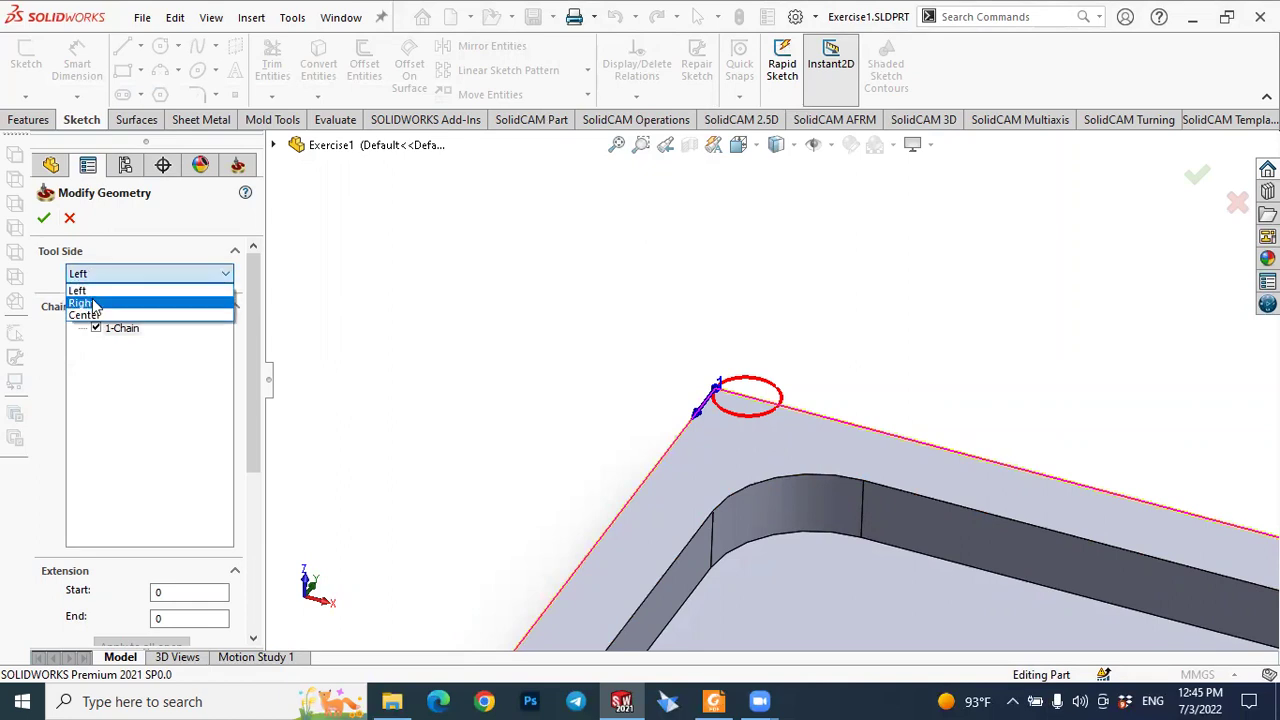
click(82, 303)
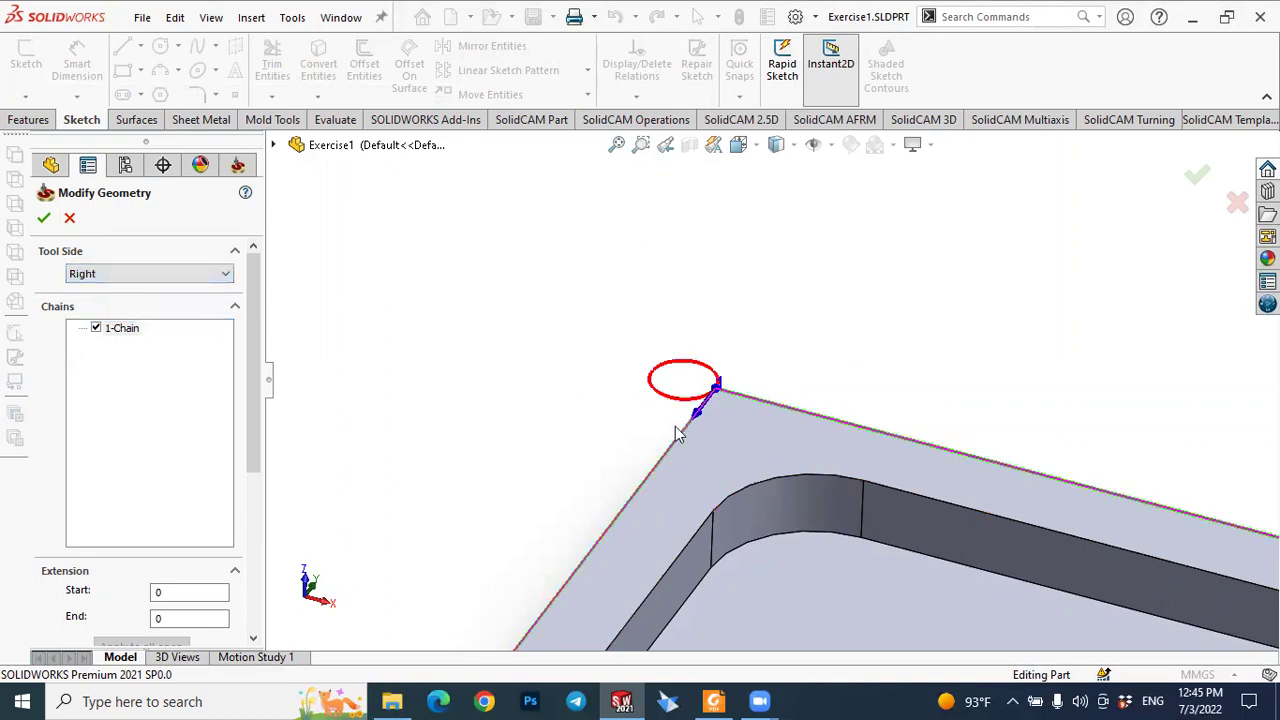
click(102, 276)
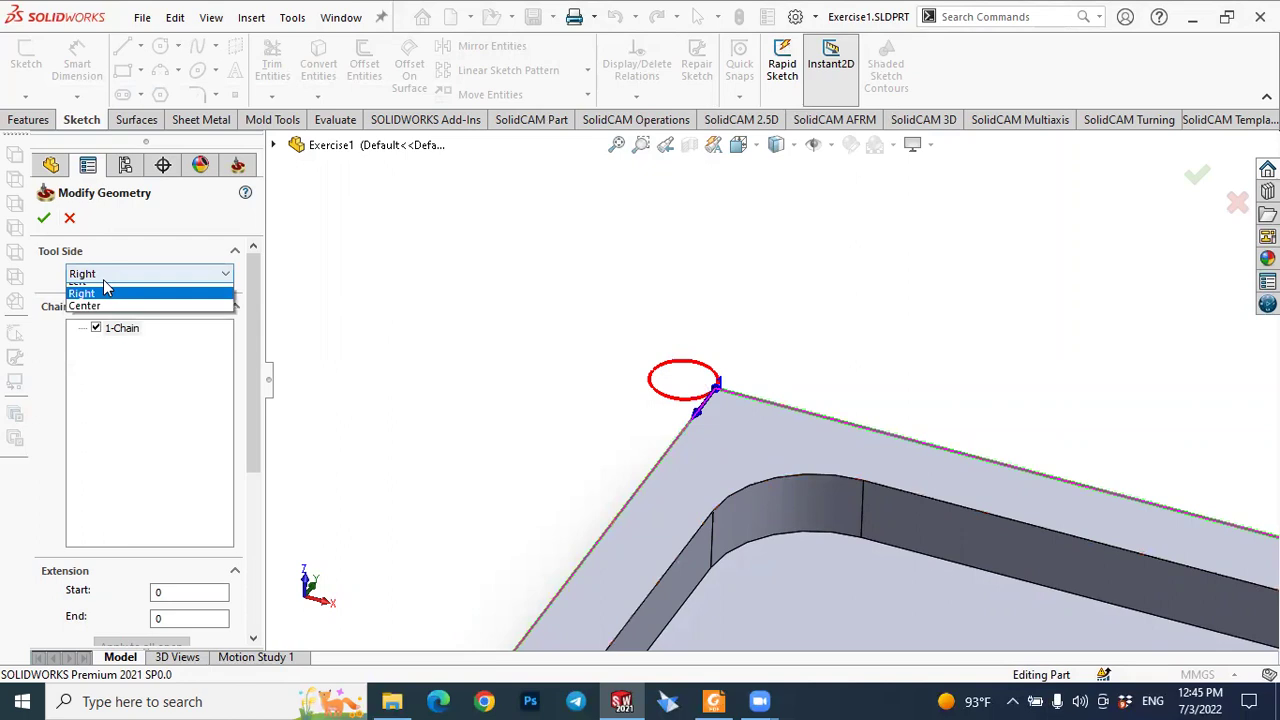
click(88, 315)
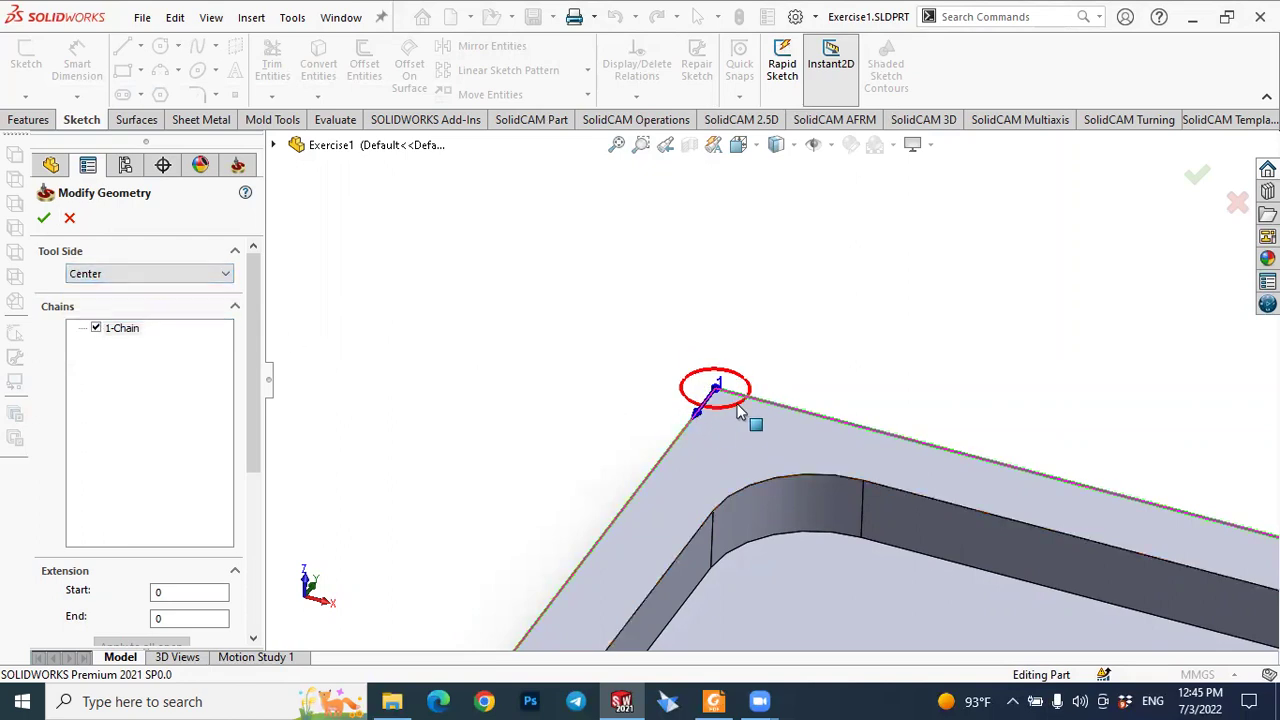
click(128, 274)
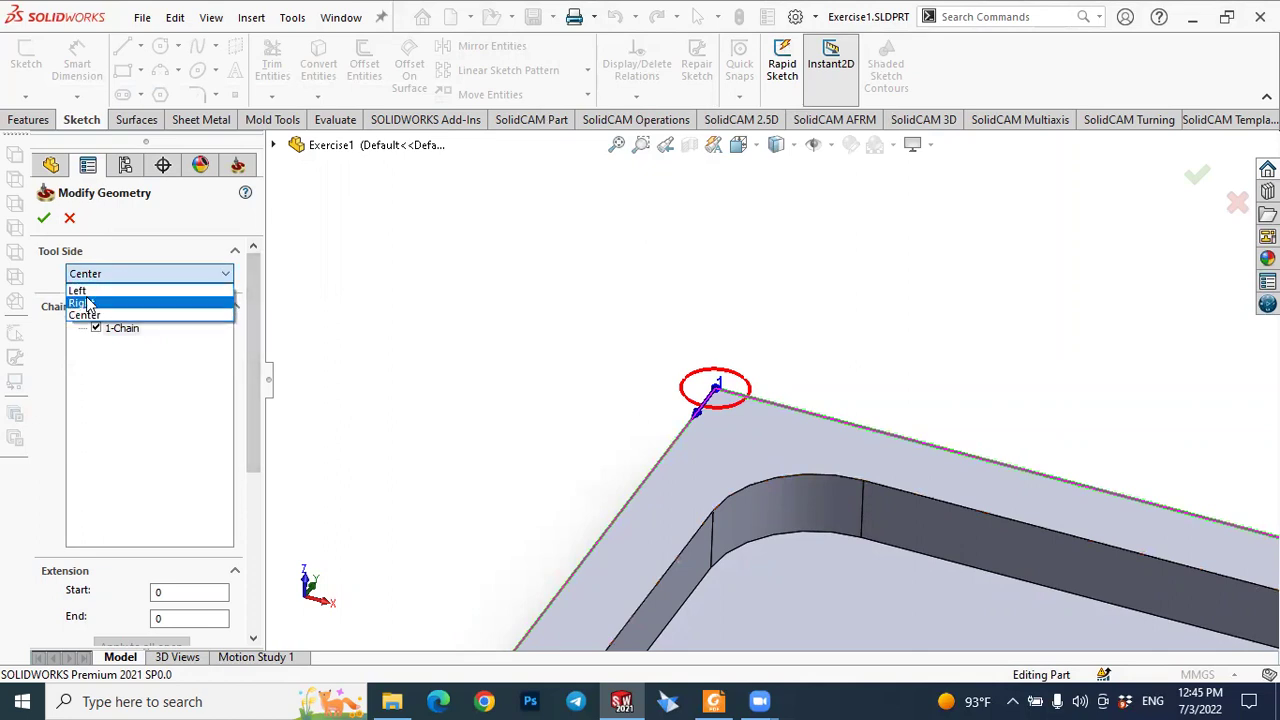
click(88, 303)
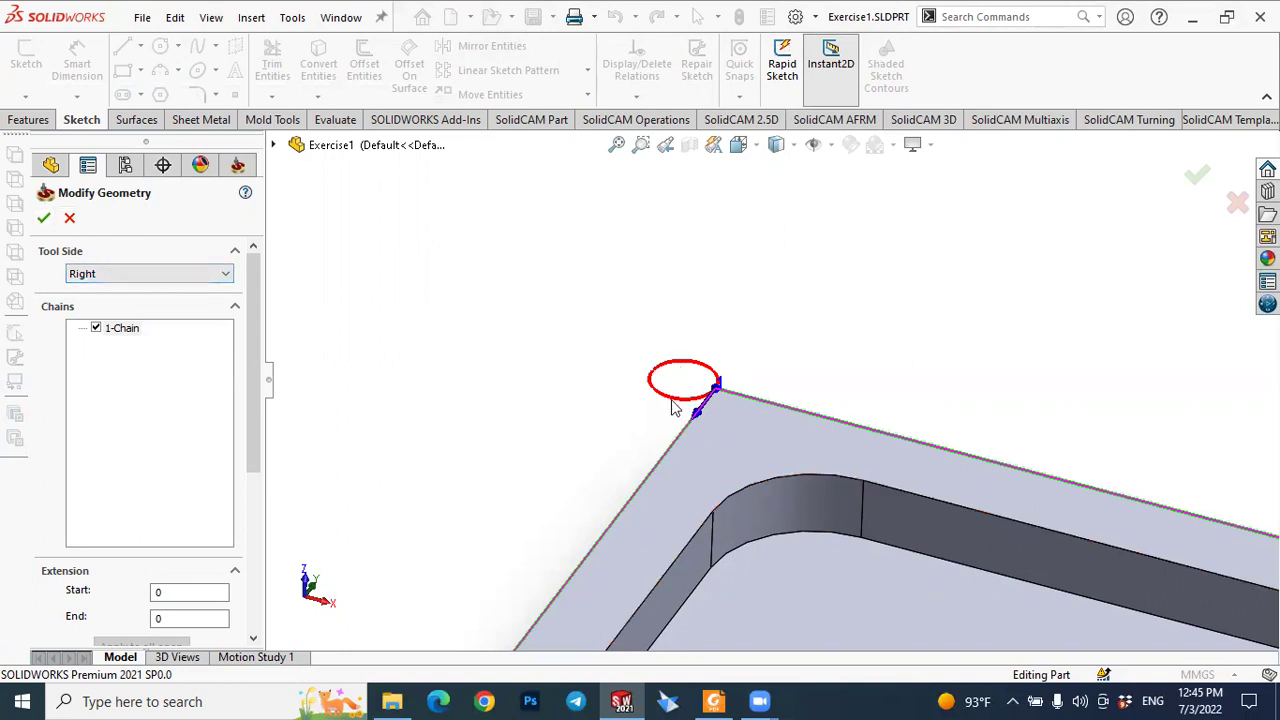
click(44, 220)
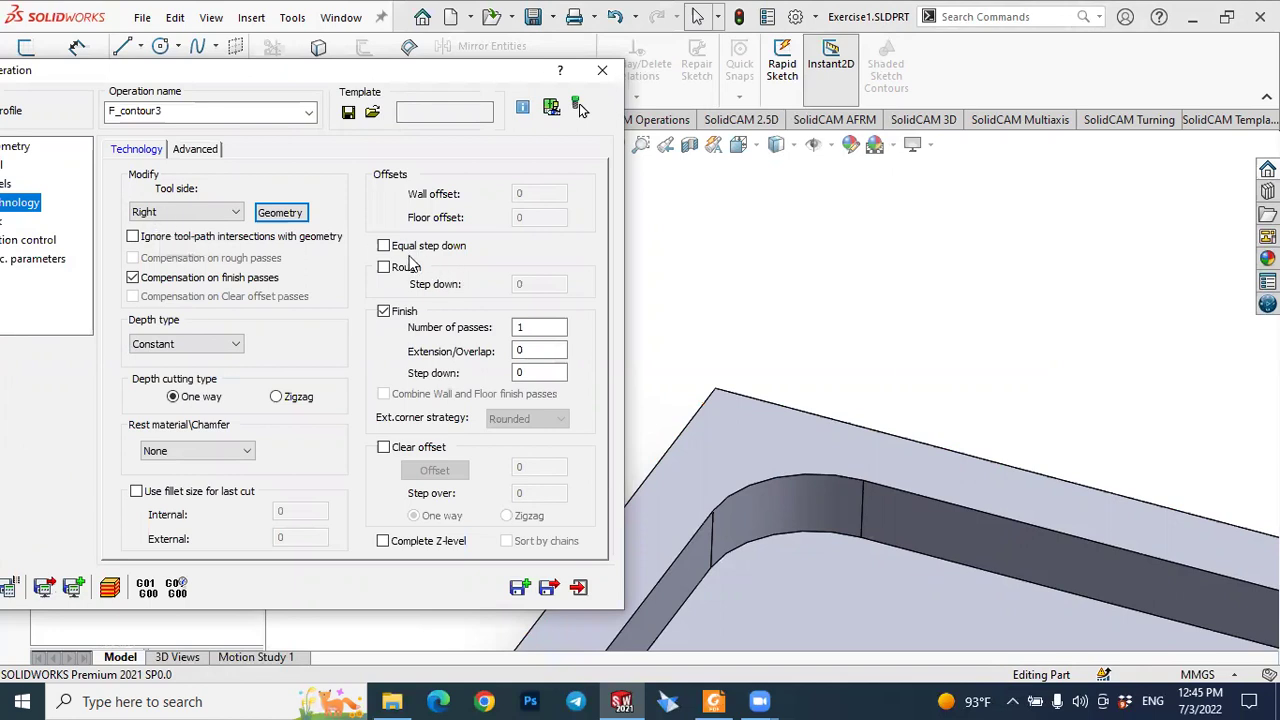
Step: Enable rough passes for the profile operation with a step down of 1
click(386, 271)
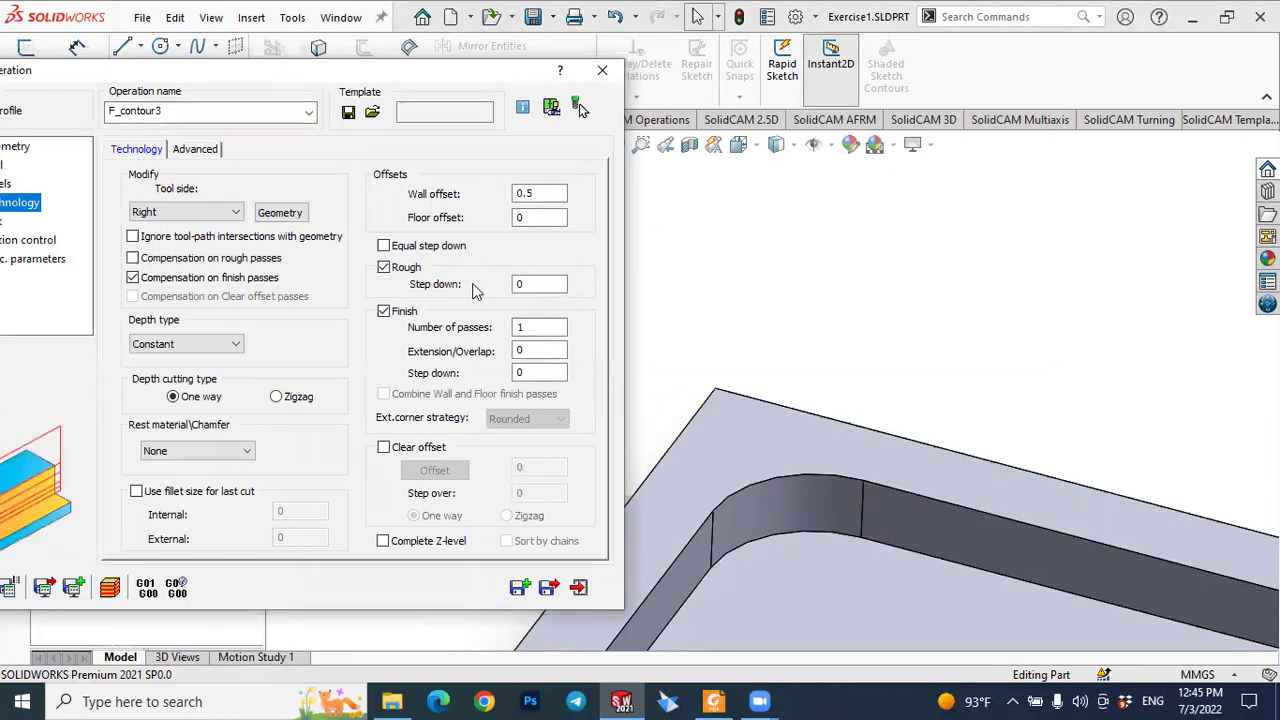
click(521, 285)
drag(519, 285, 507, 290)
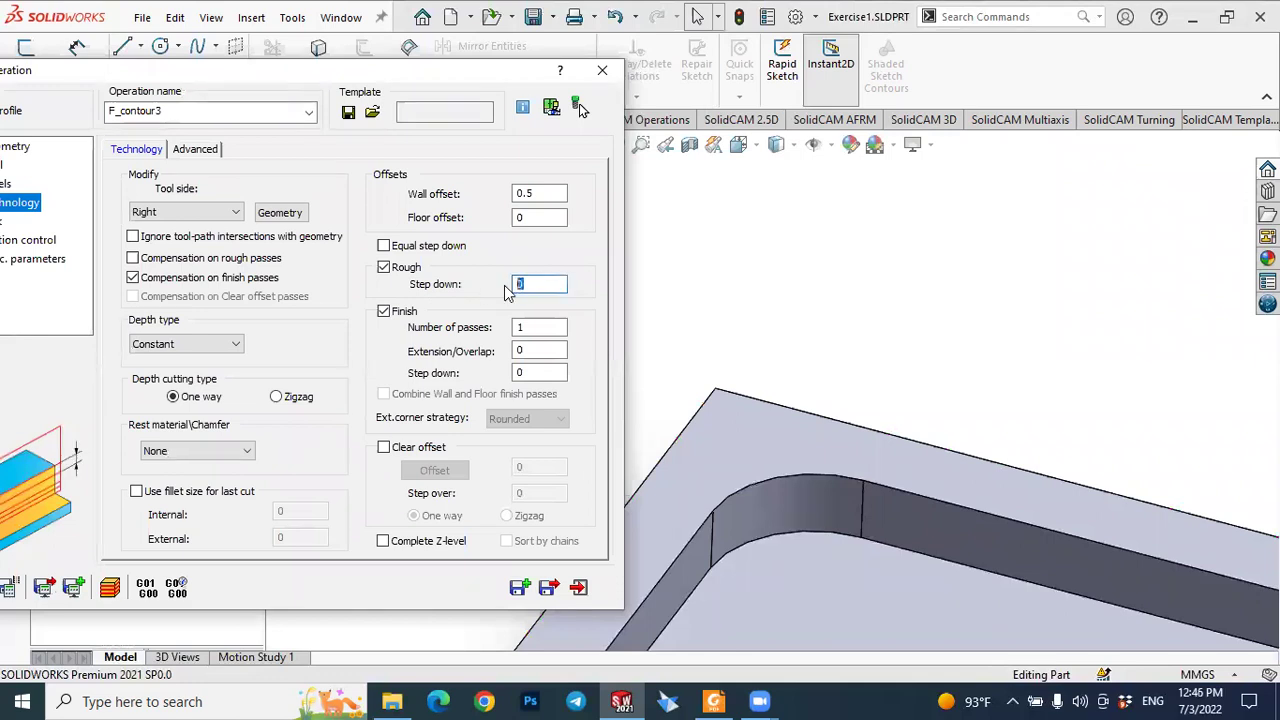
text(1)
Step: Inspect the part's side wall and set the rough step down to 2
scroll(772, 334, up, 5)
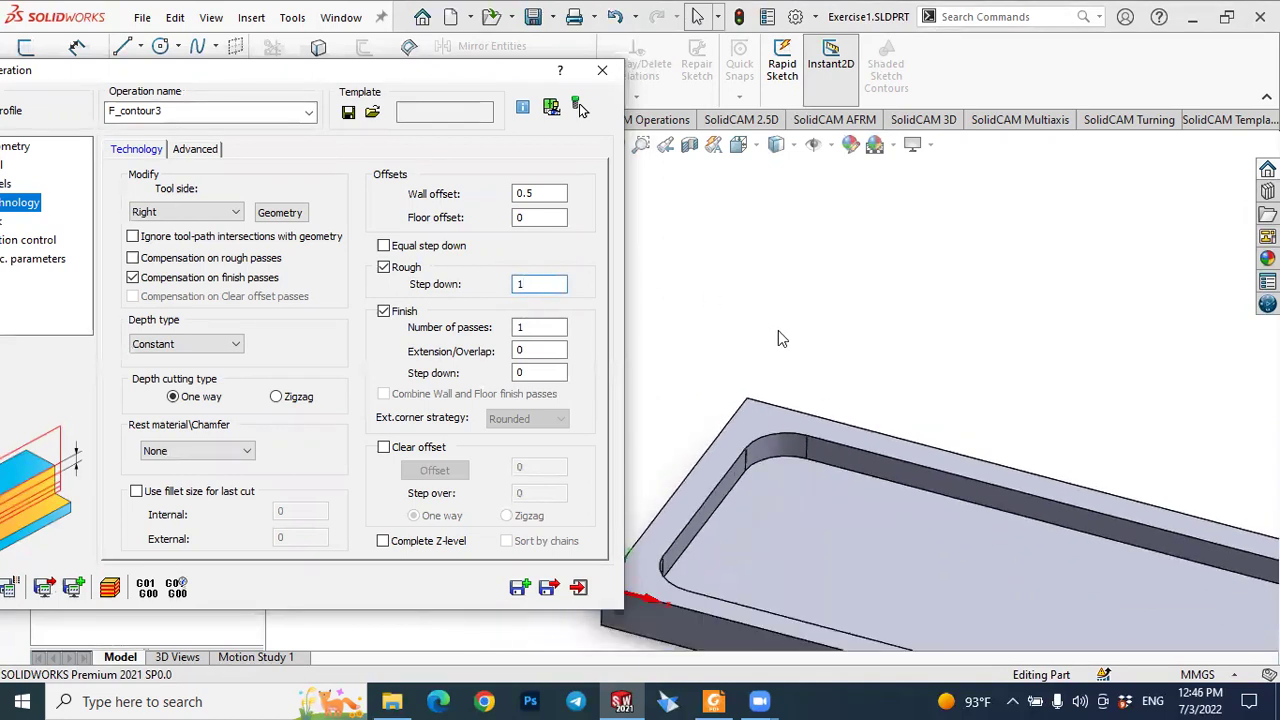
scroll(718, 542, down, 5)
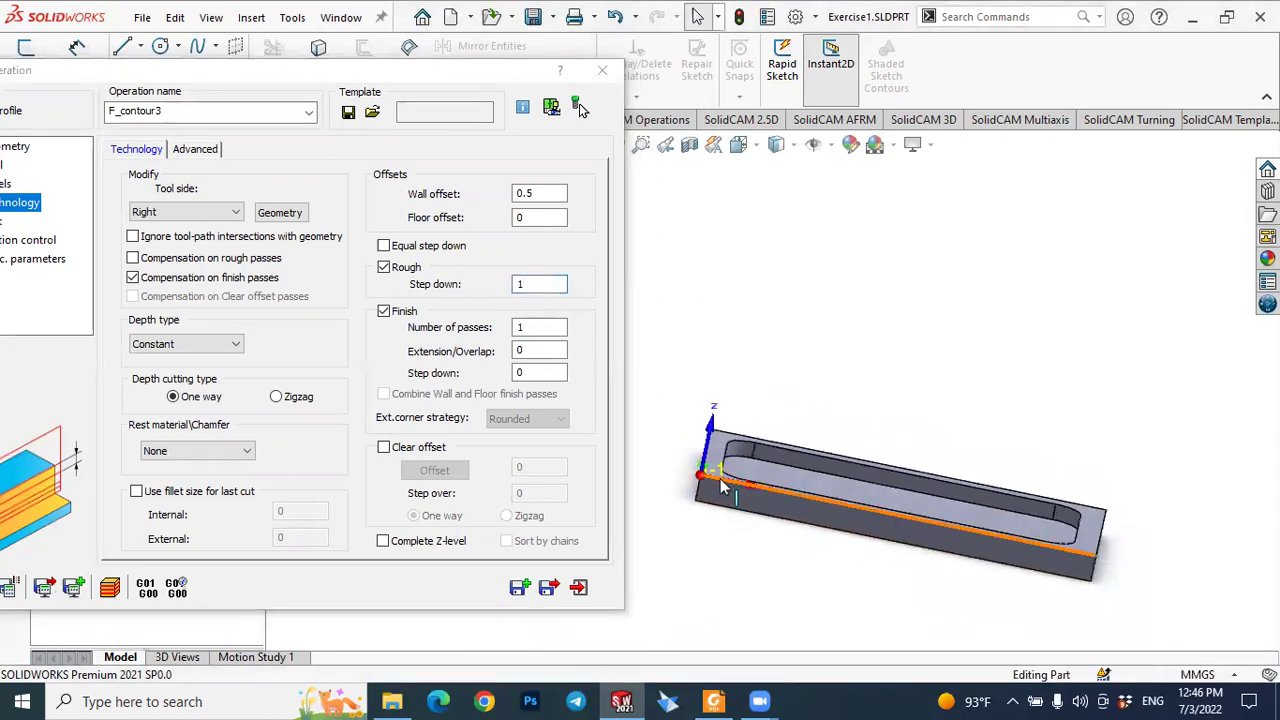
scroll(690, 463, down, 1)
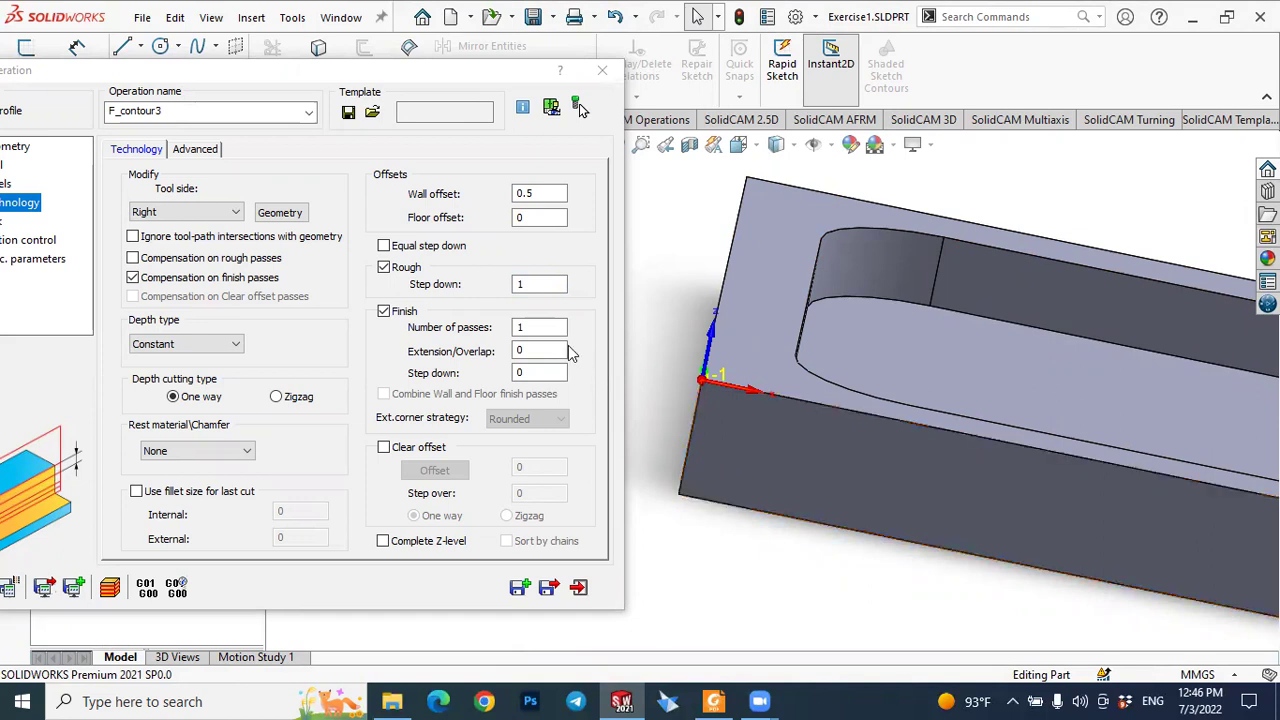
drag(565, 284, 496, 288)
text(2)
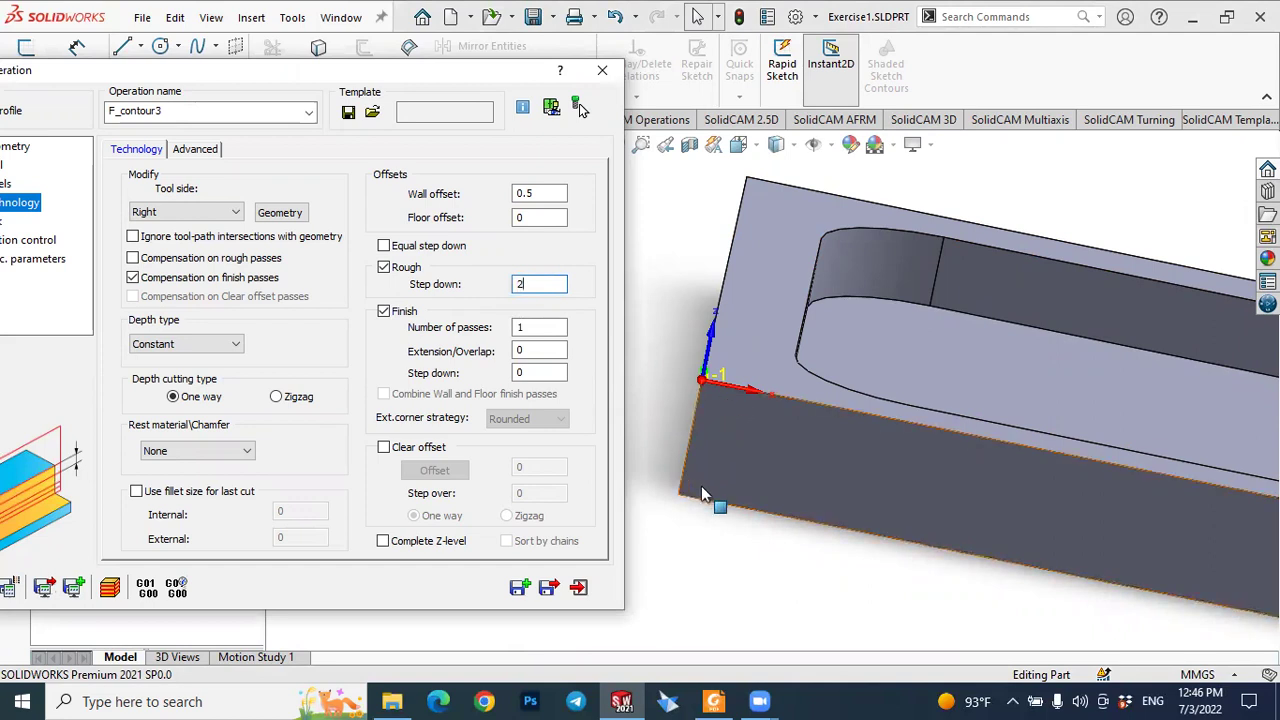
double_click(518, 284)
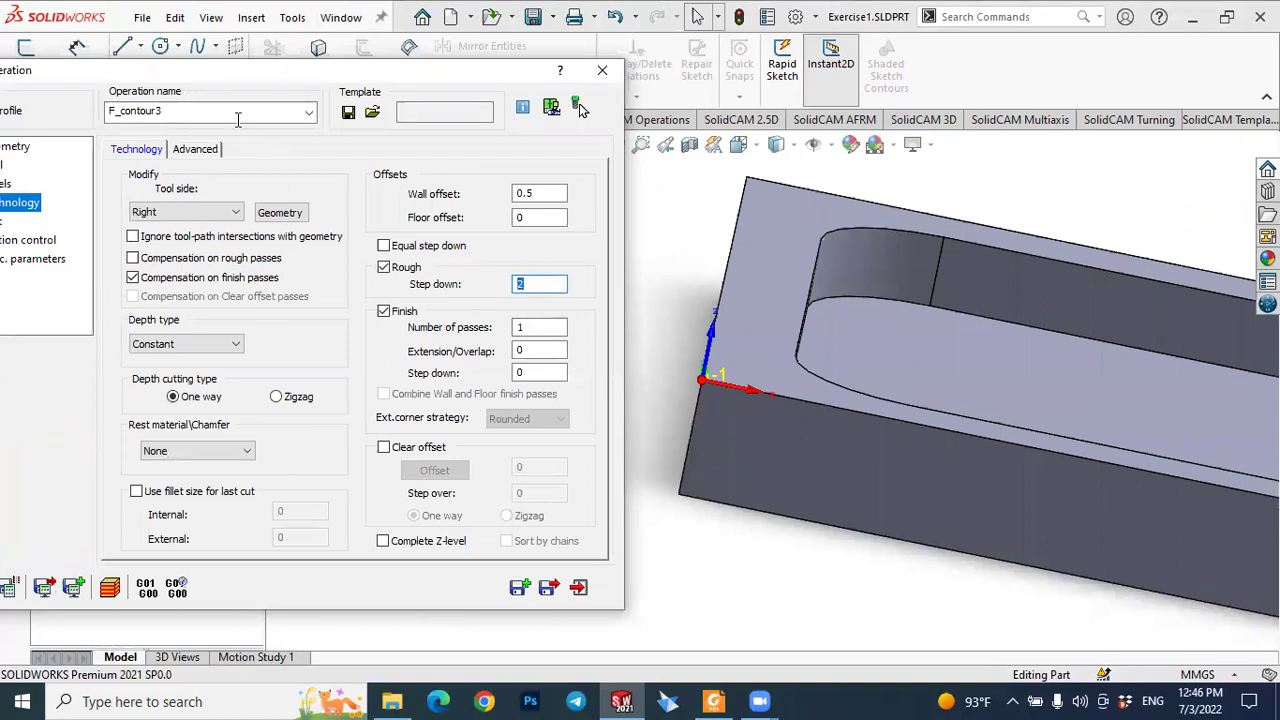
drag(255, 71, 534, 55)
click(817, 262)
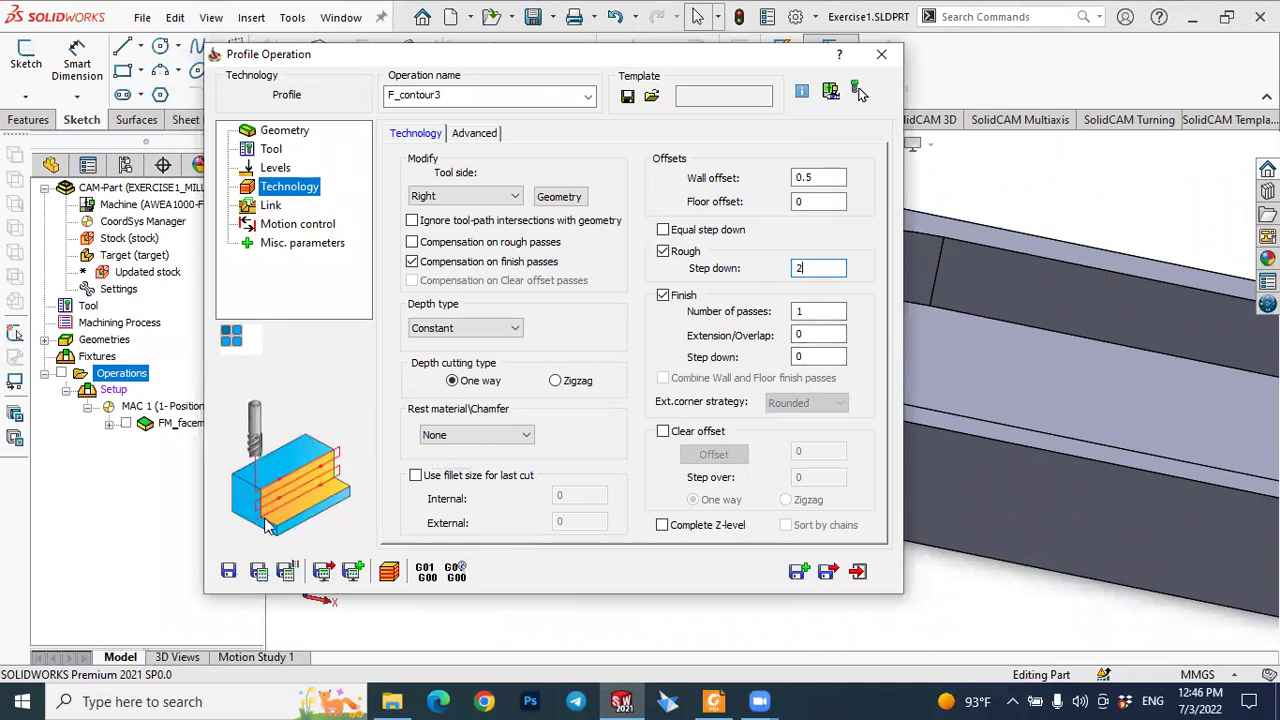
Step: Set the profile operation's rough step down to 1 and both its wall and floor offsets to 0
double_click(805, 268)
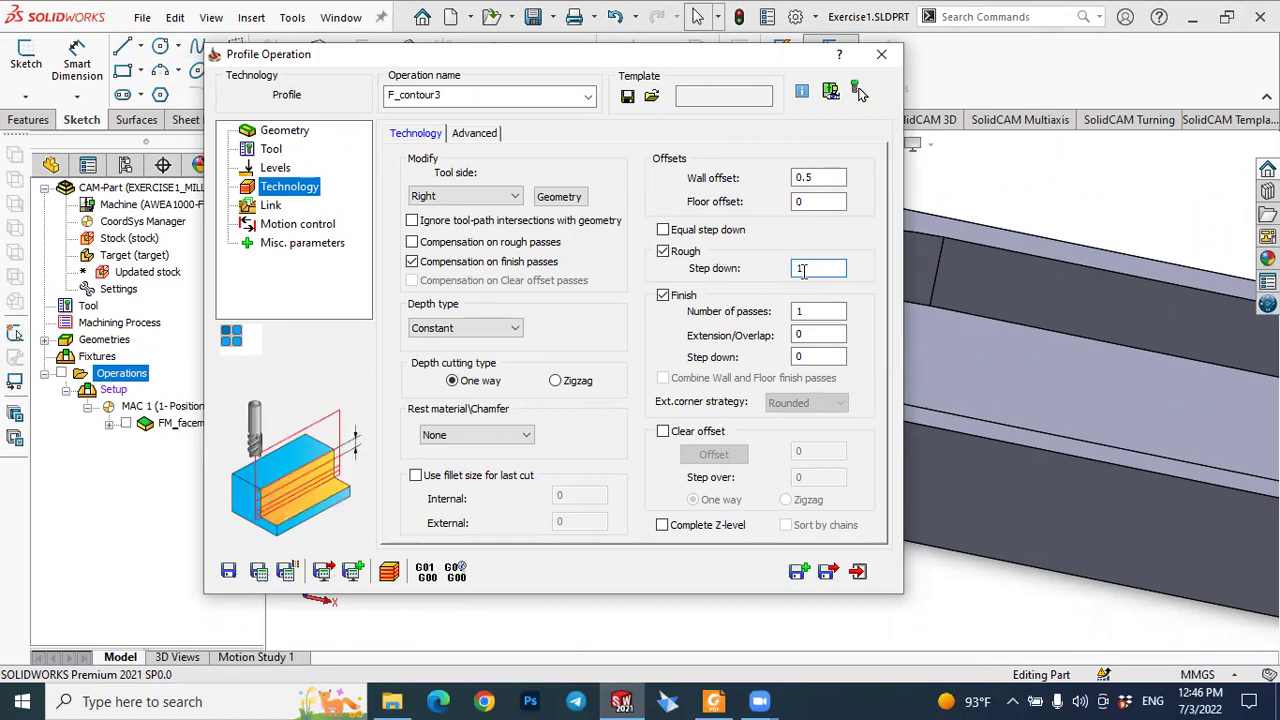
drag(557, 51, 361, 51)
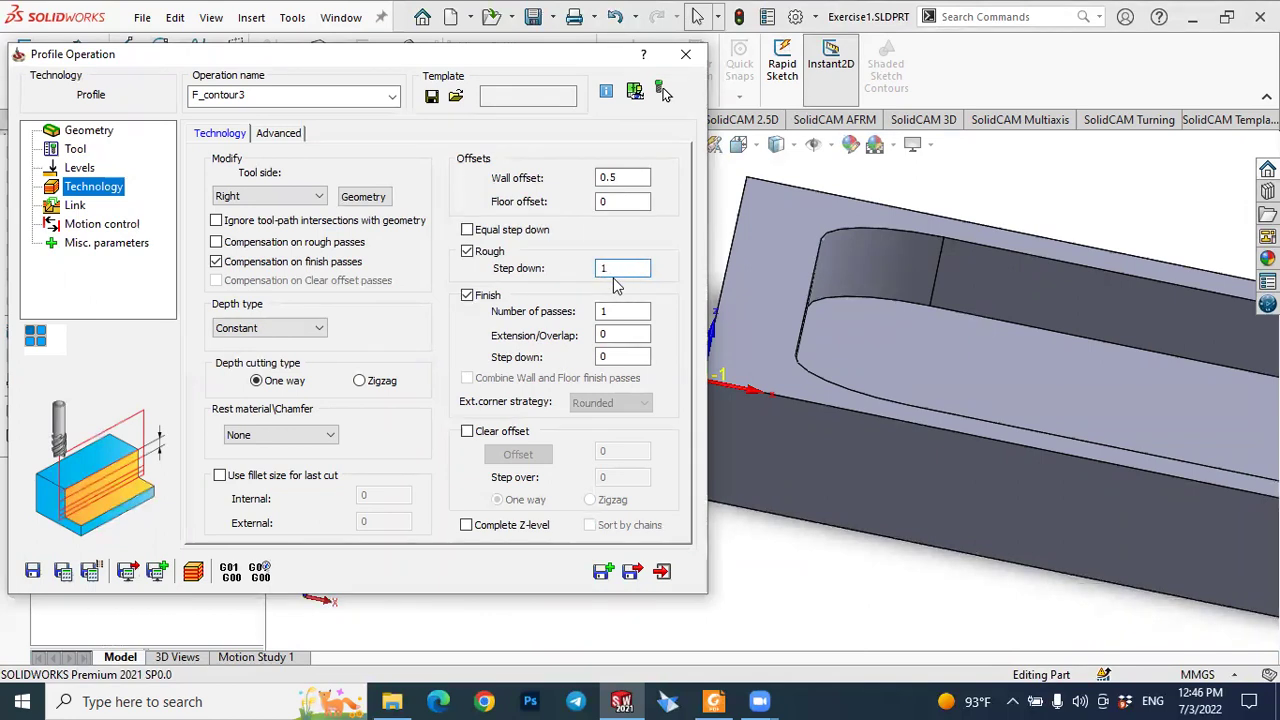
mouse_move(566, 180)
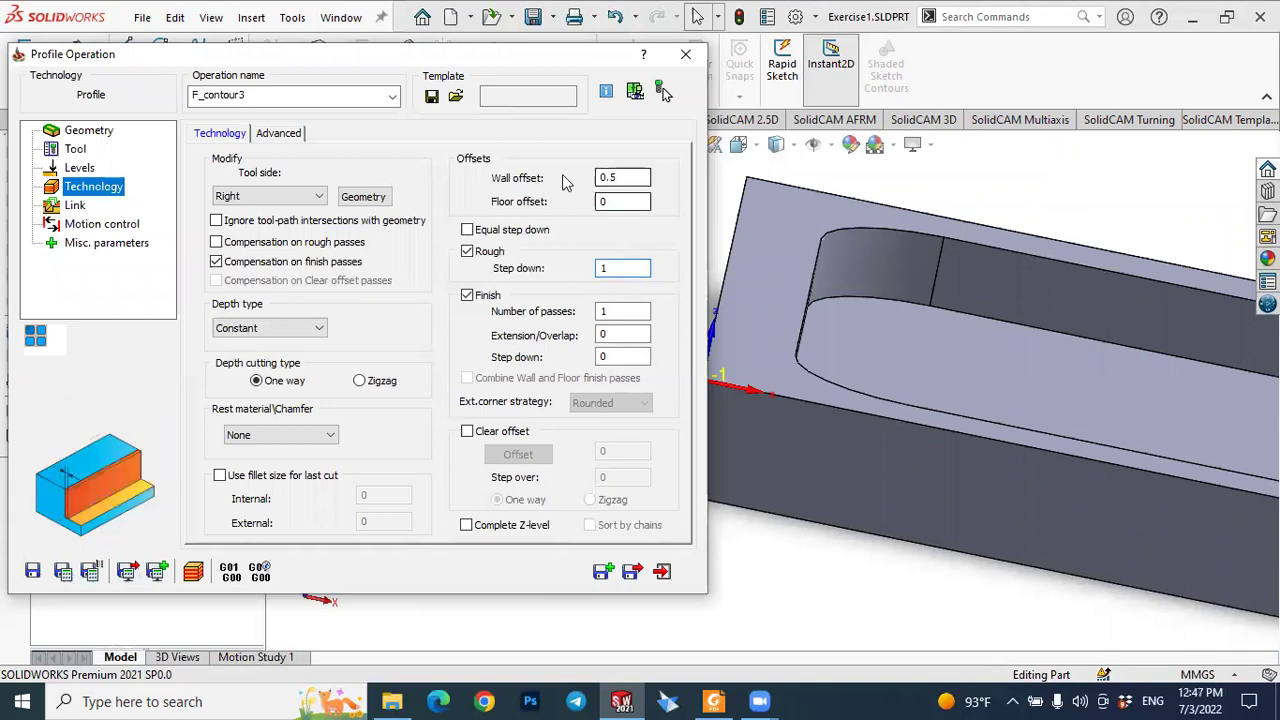
click(625, 177)
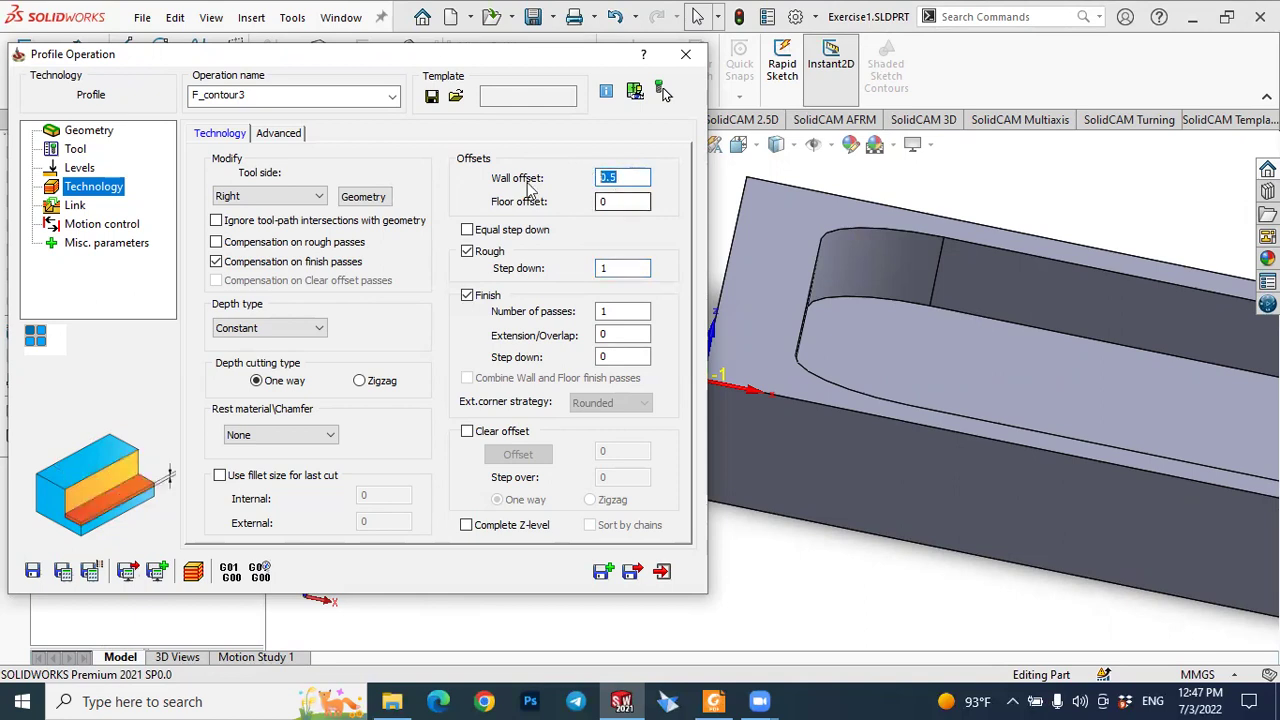
click(614, 202)
click(626, 178)
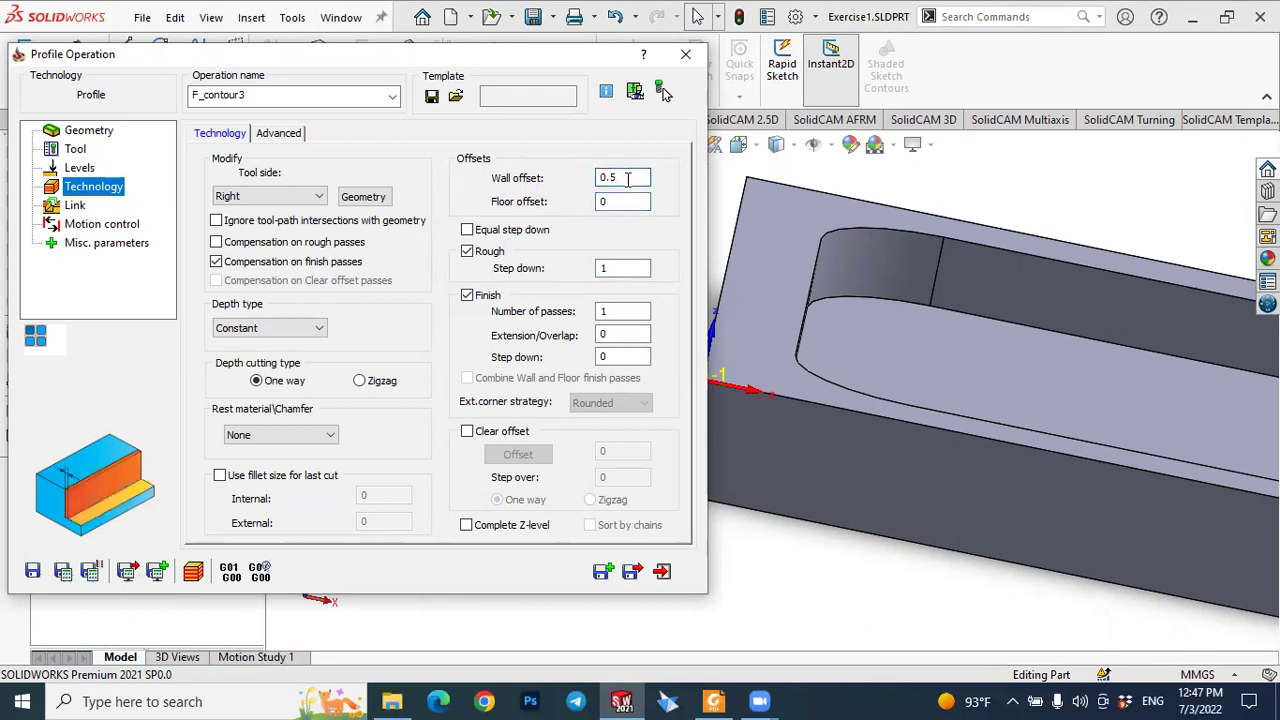
double_click(627, 178)
text(0)
click(612, 201)
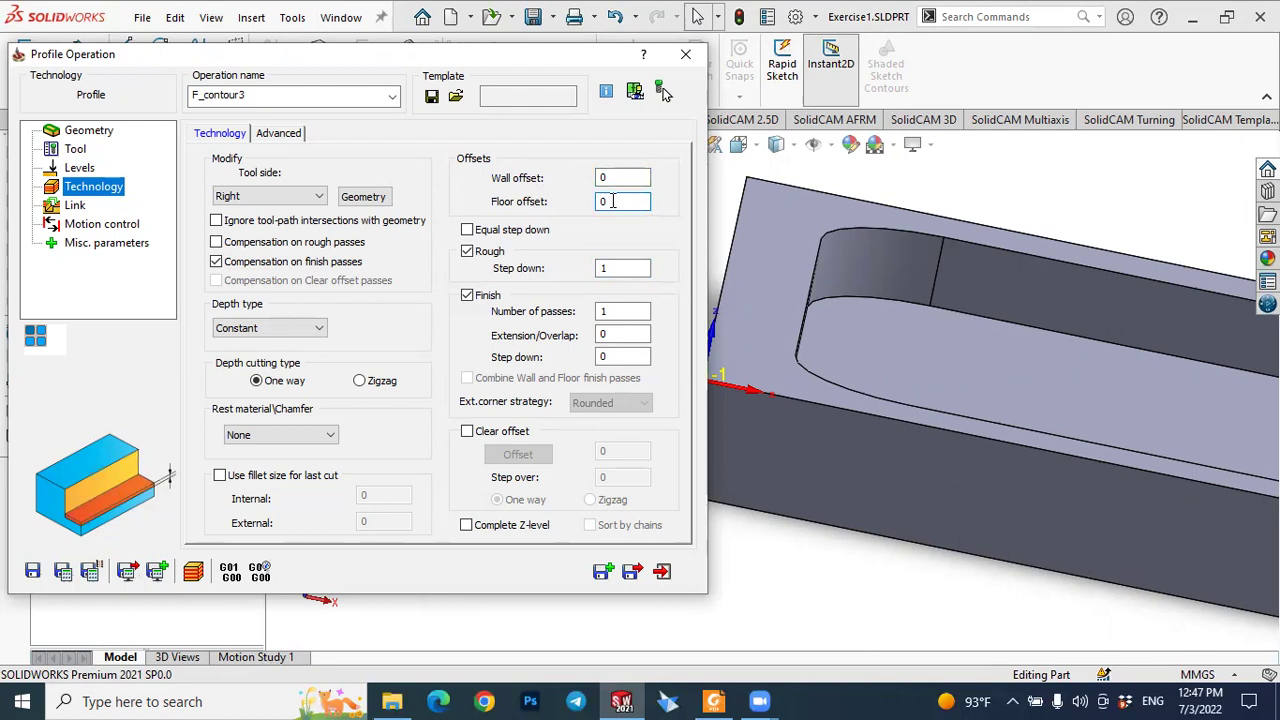
click(614, 177)
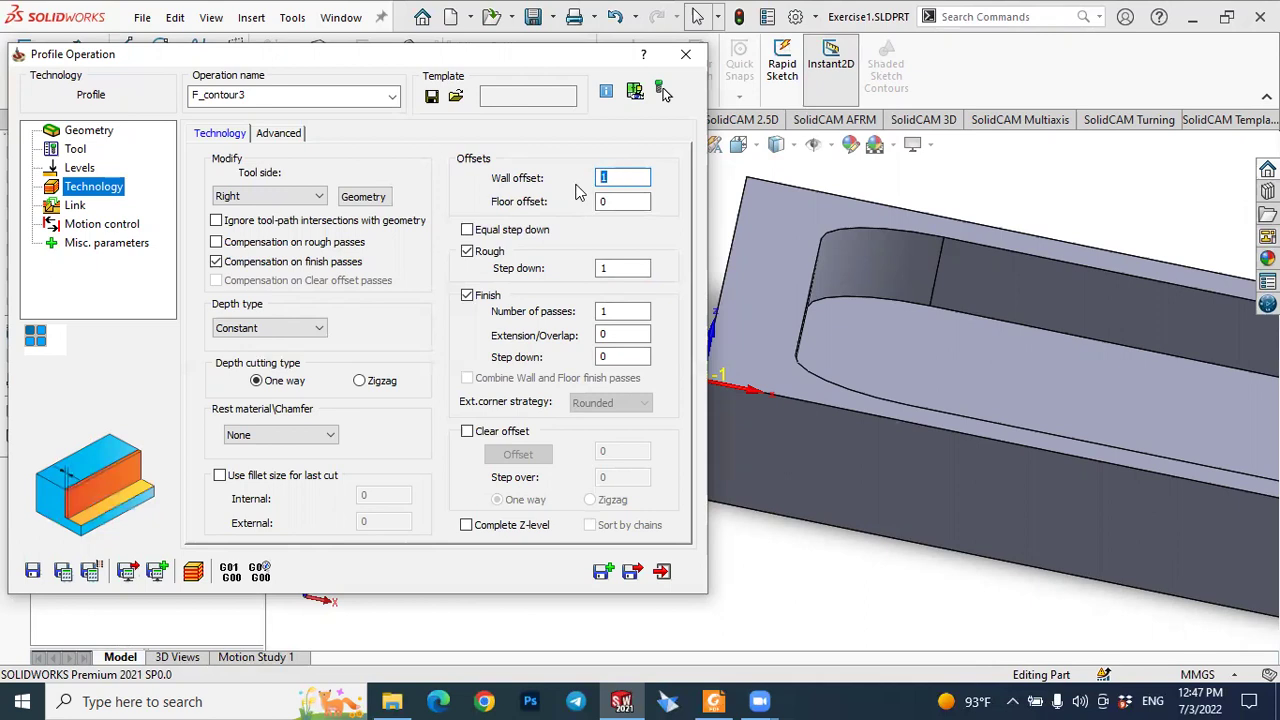
text(0)
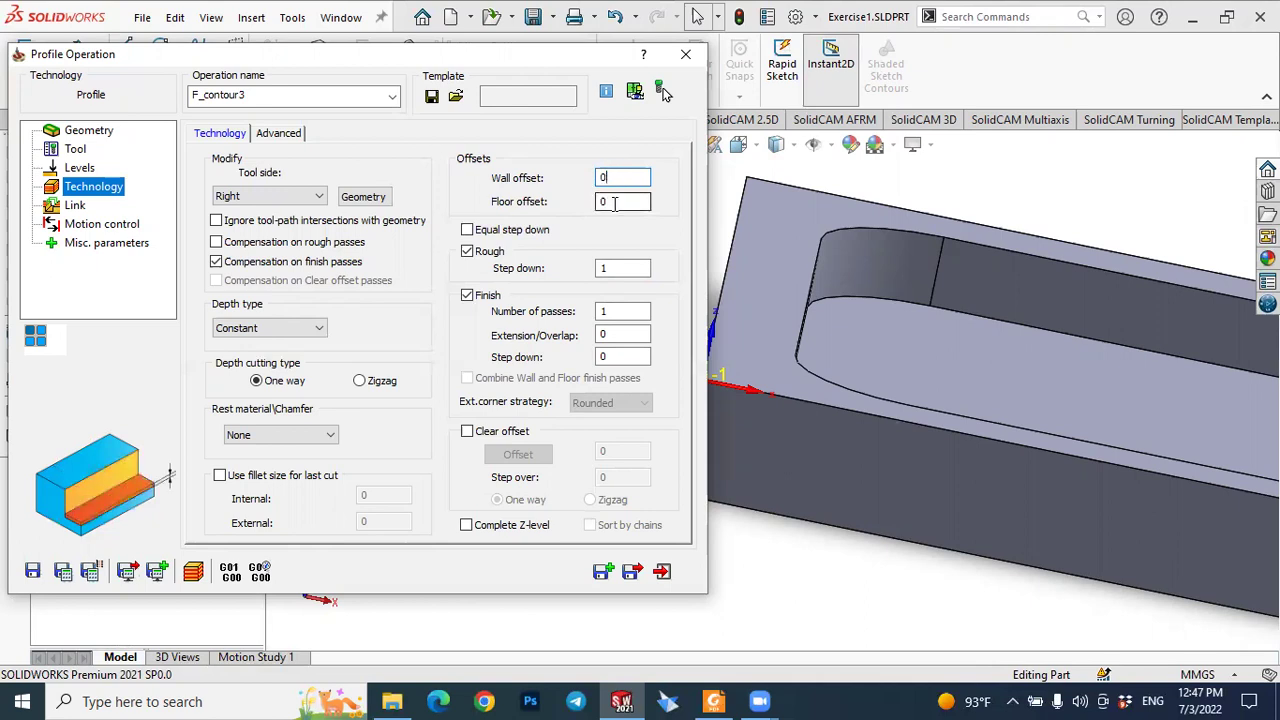
click(614, 203)
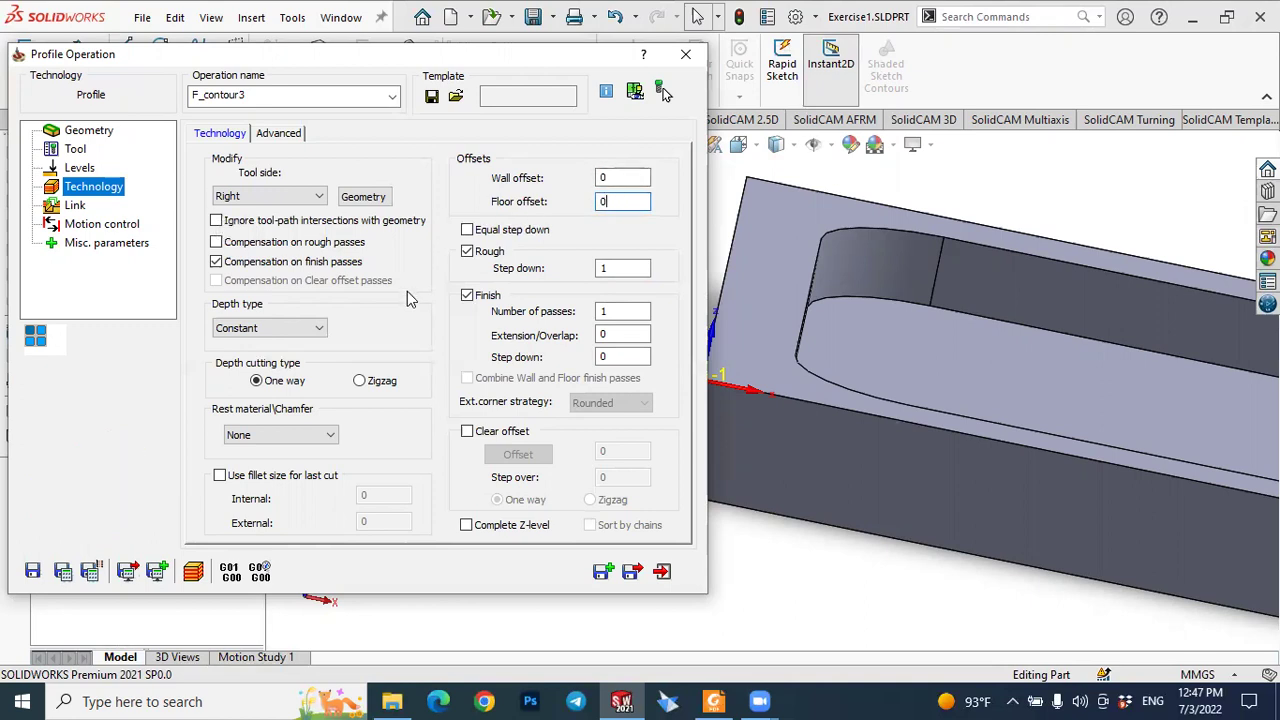
Step: Compare the Normal and Arc lead-in types in the profile operation's link settings and choose Arc
click(76, 206)
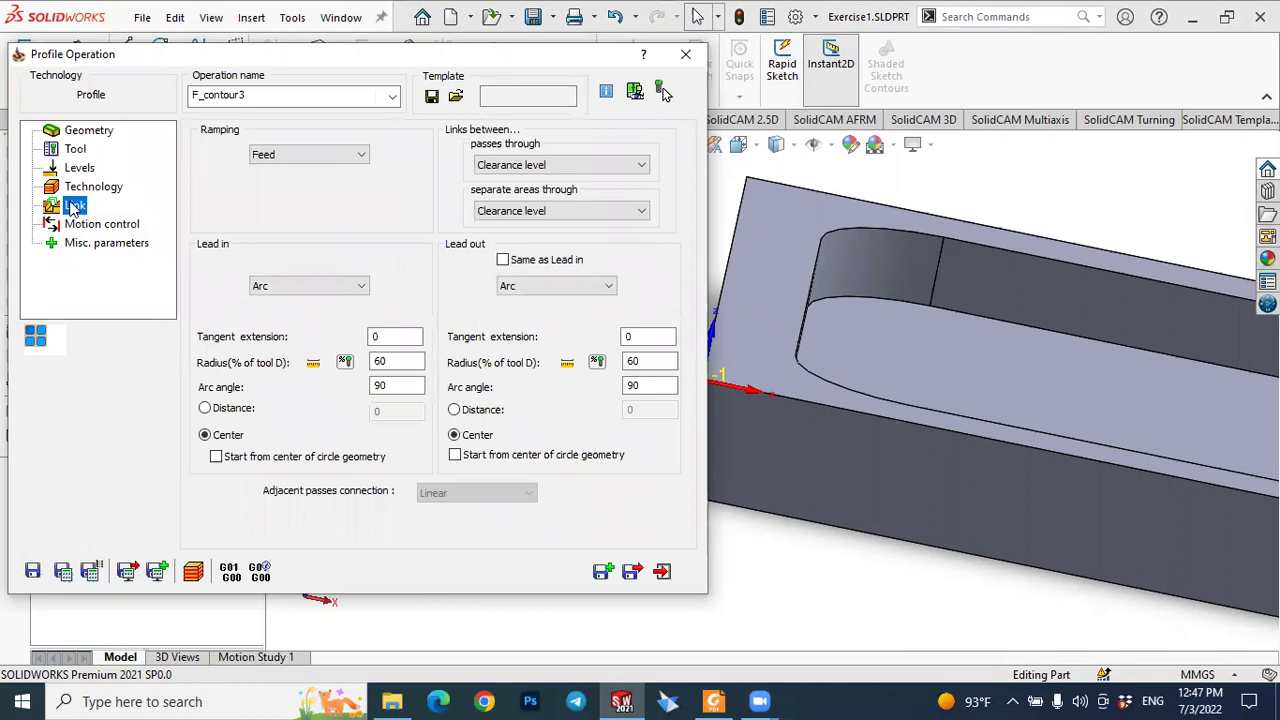
scroll(832, 409, up, 3)
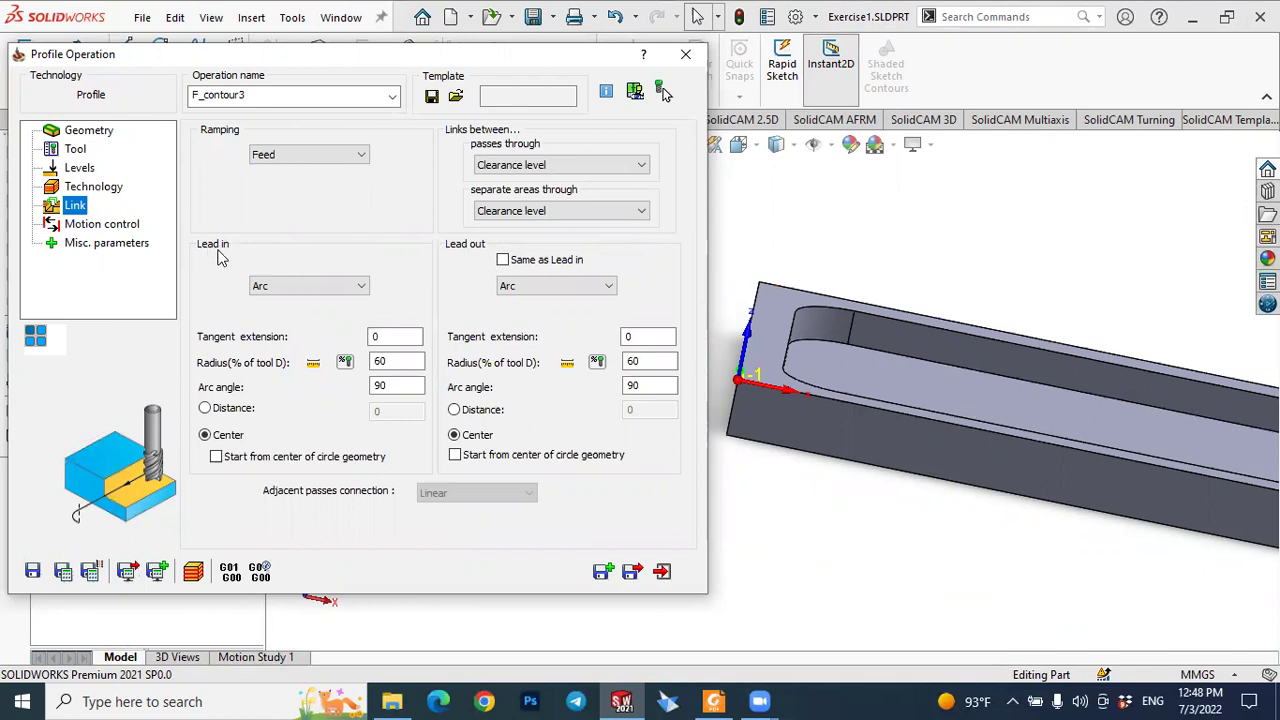
click(278, 288)
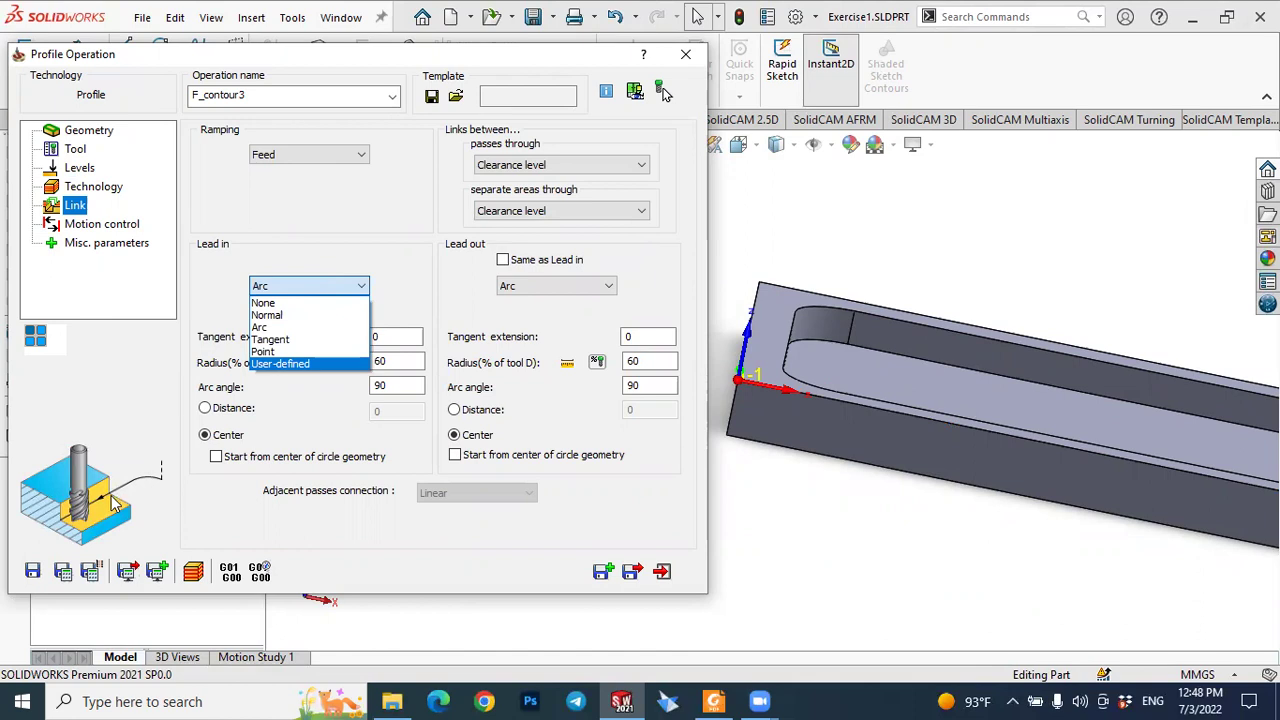
click(266, 316)
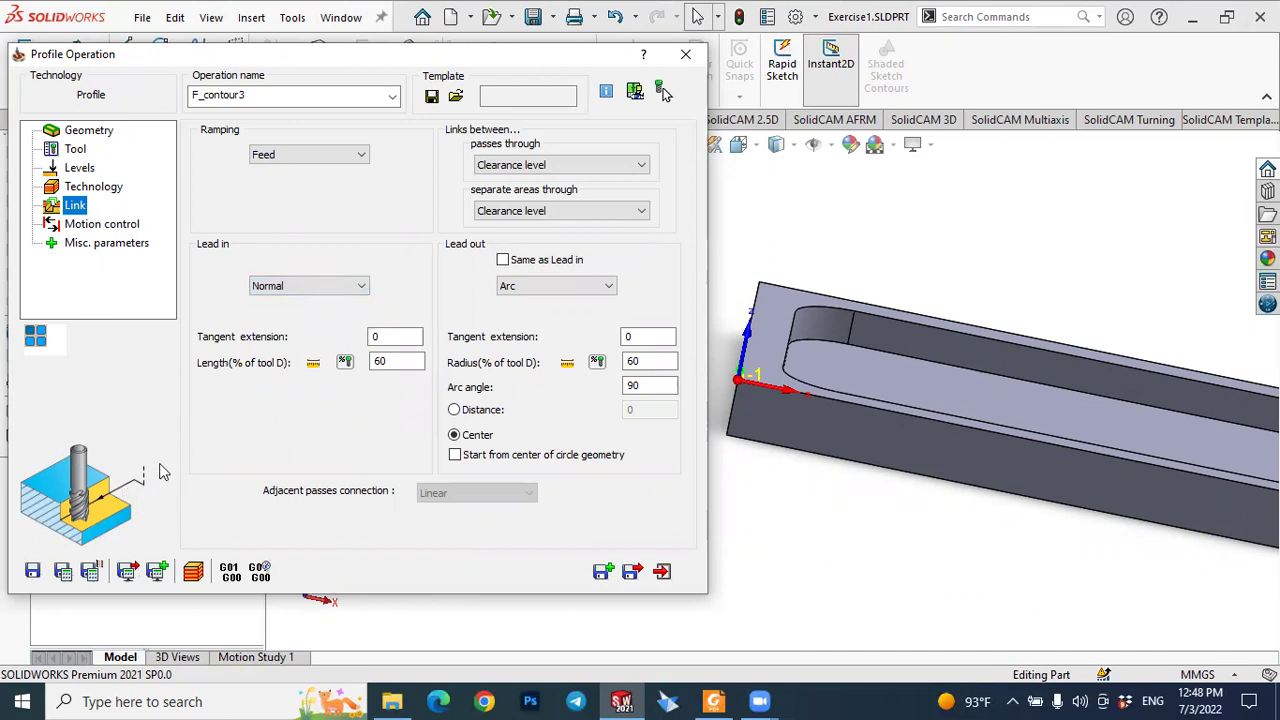
click(288, 290)
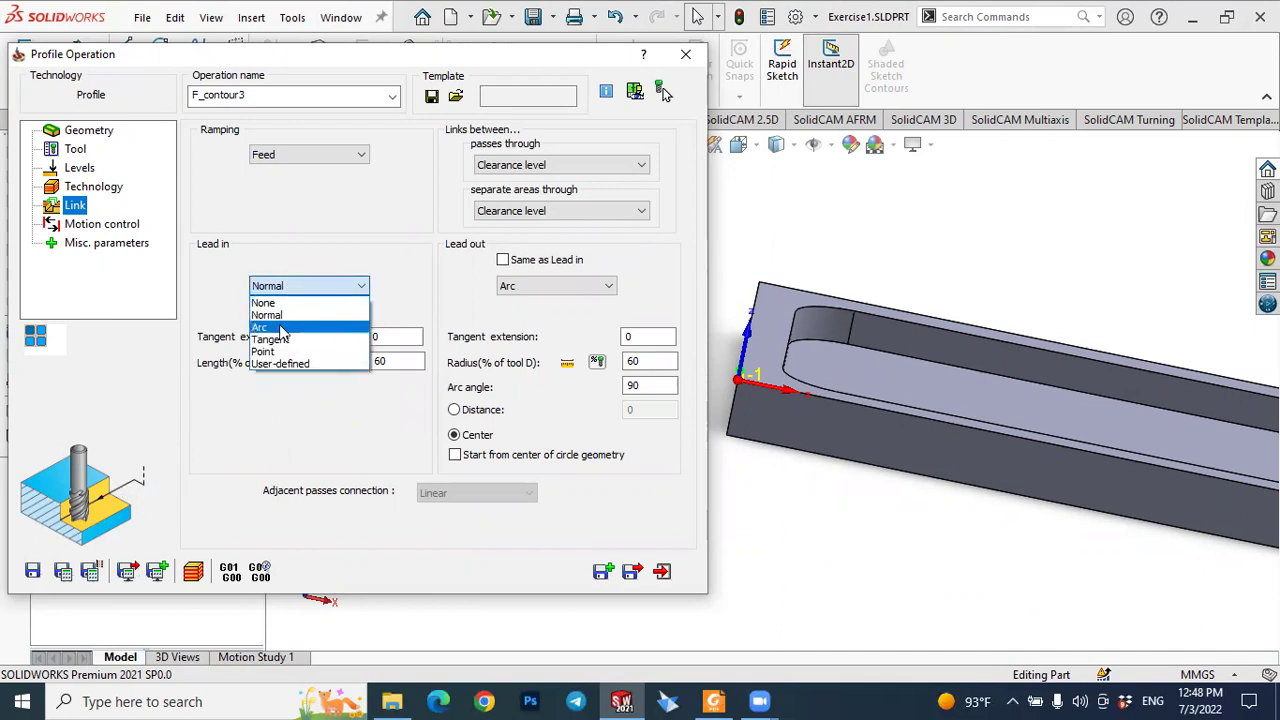
click(281, 329)
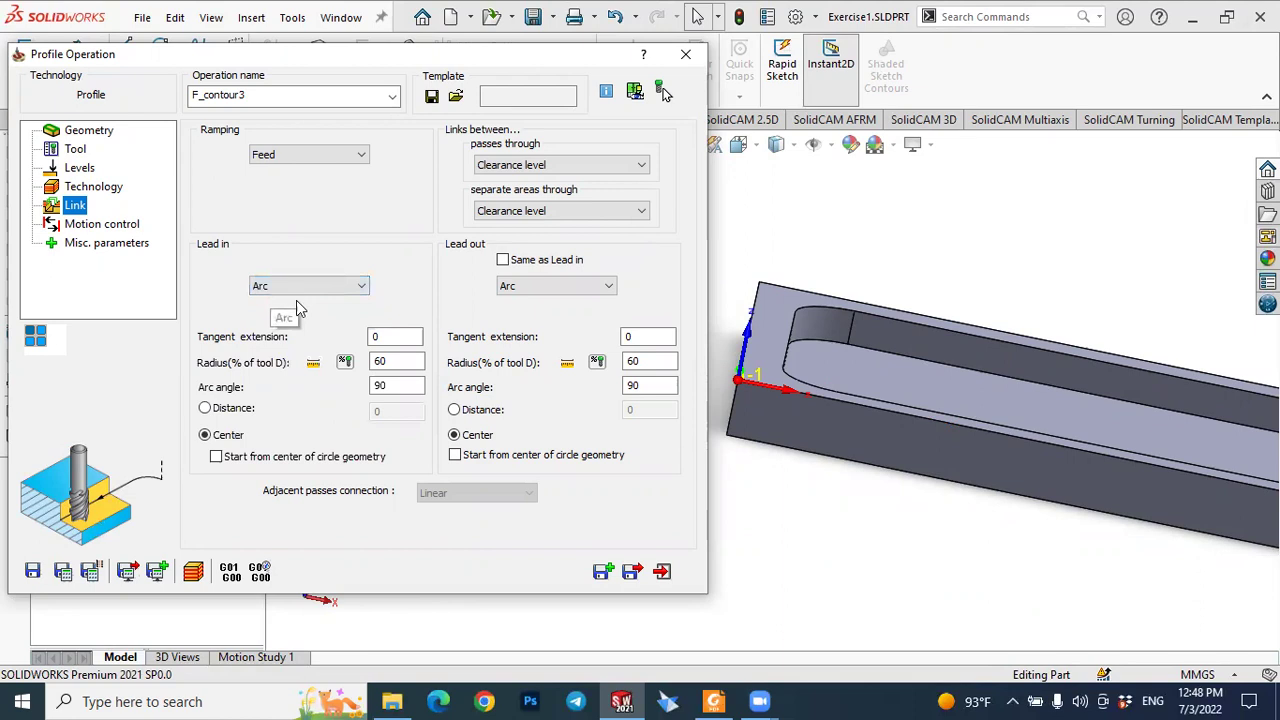
Step: Choose Arc as the lead-out type for the profile operation, reviewing the other lead-out types and the lead-in radius
click(531, 290)
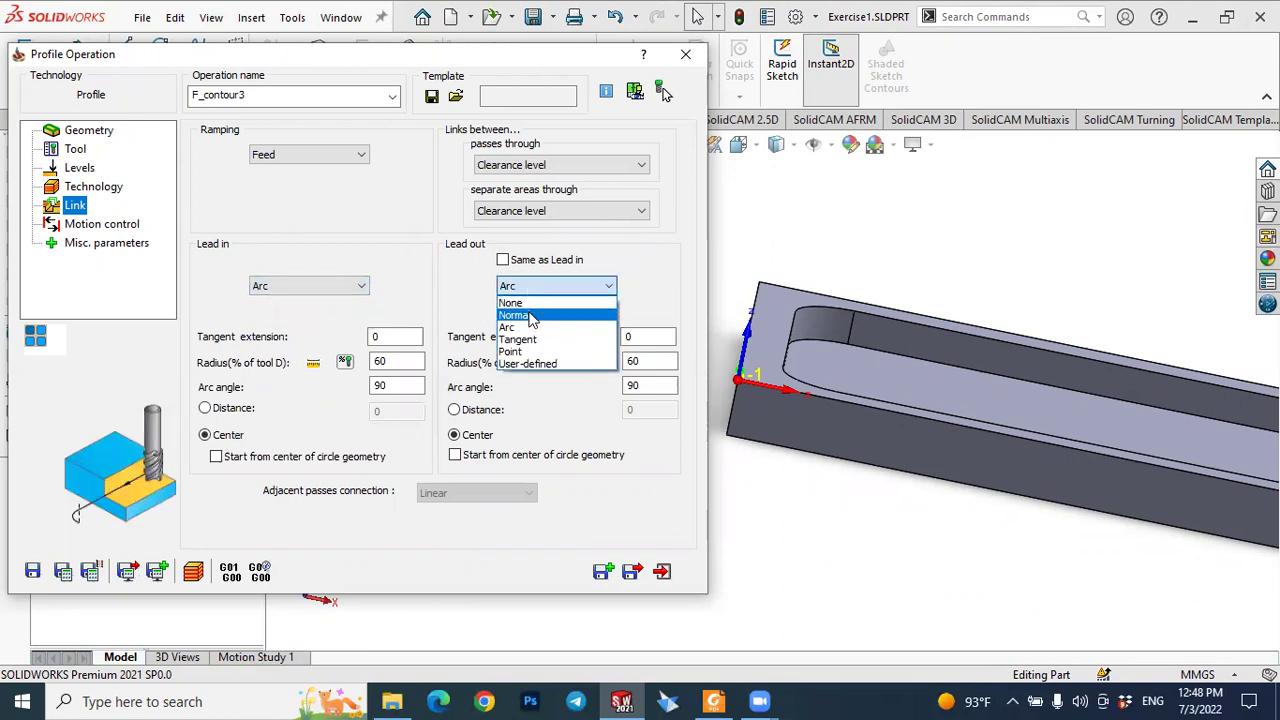
click(532, 328)
click(510, 288)
click(512, 290)
click(512, 290)
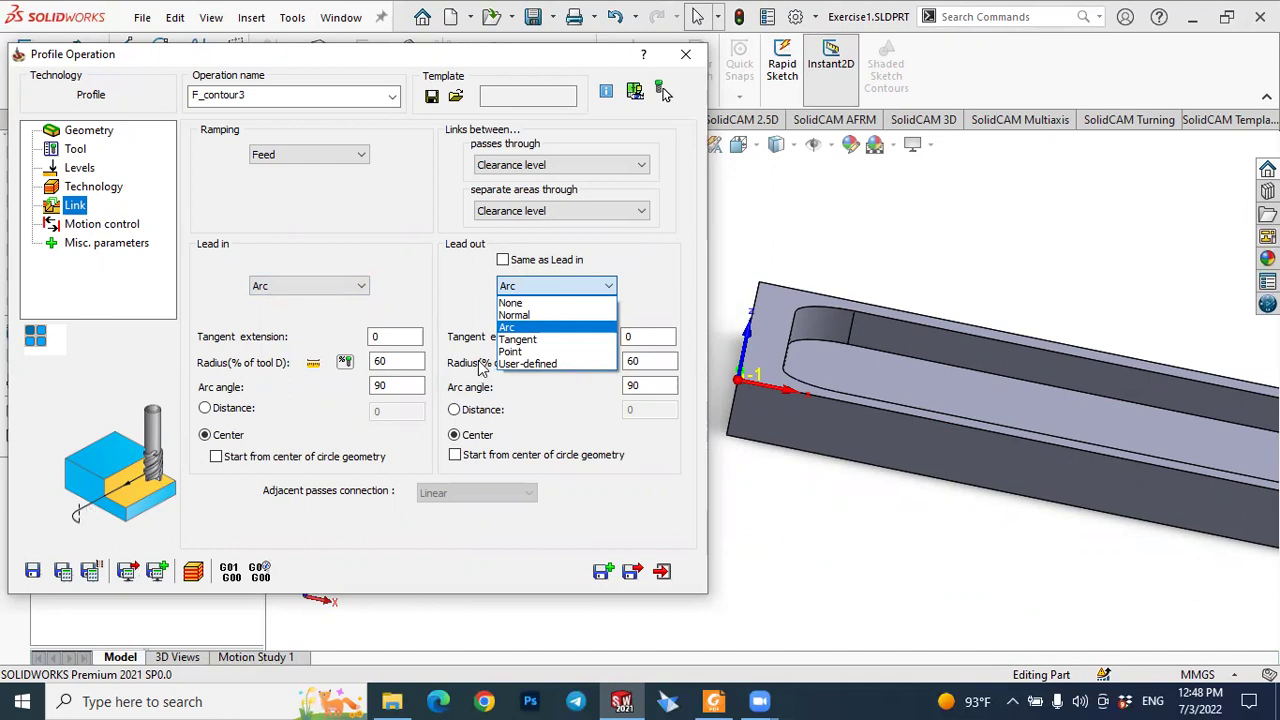
click(515, 326)
click(395, 362)
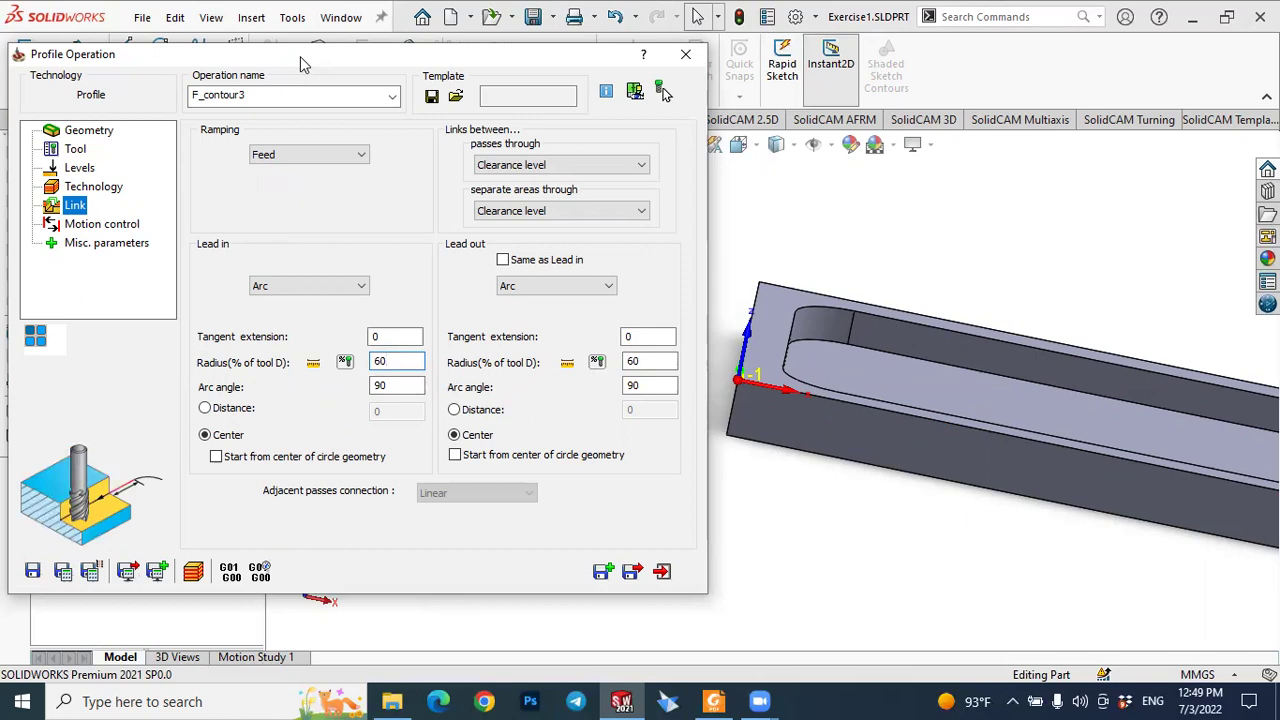
Step: Save and calculate the profile operation, keeping the part in view beside its settings
drag(302, 60, 342, 43)
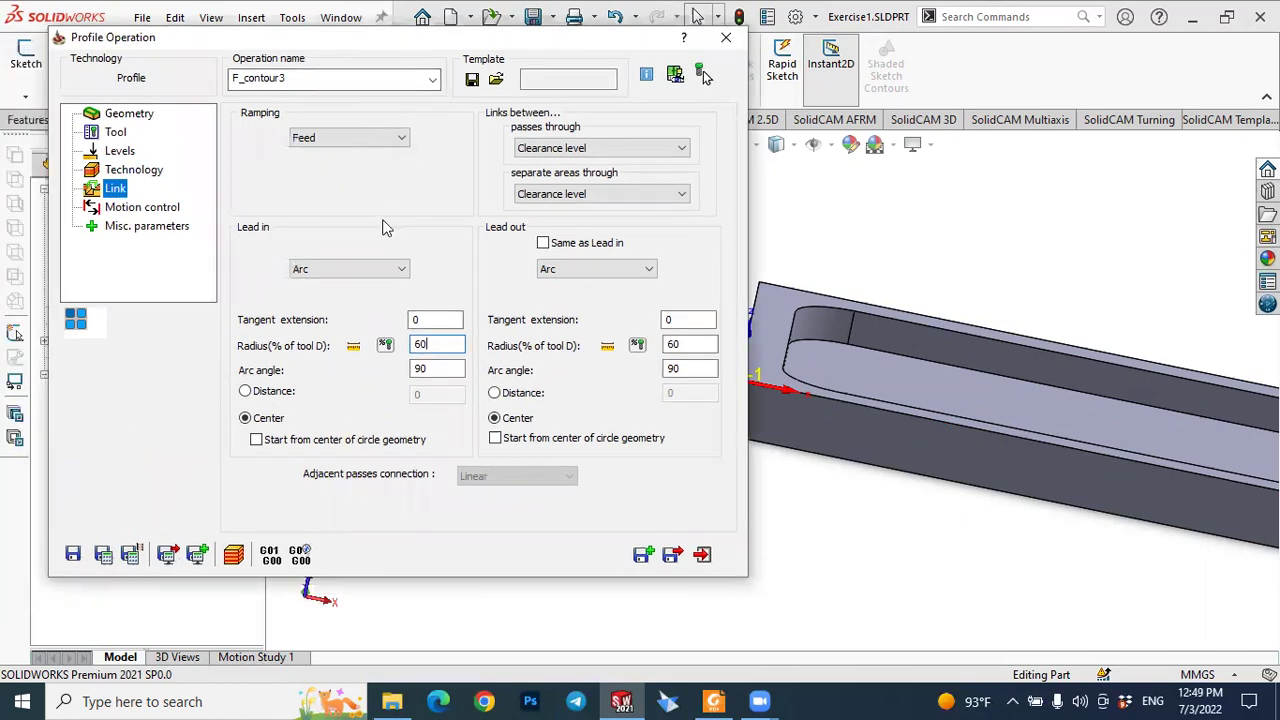
click(103, 556)
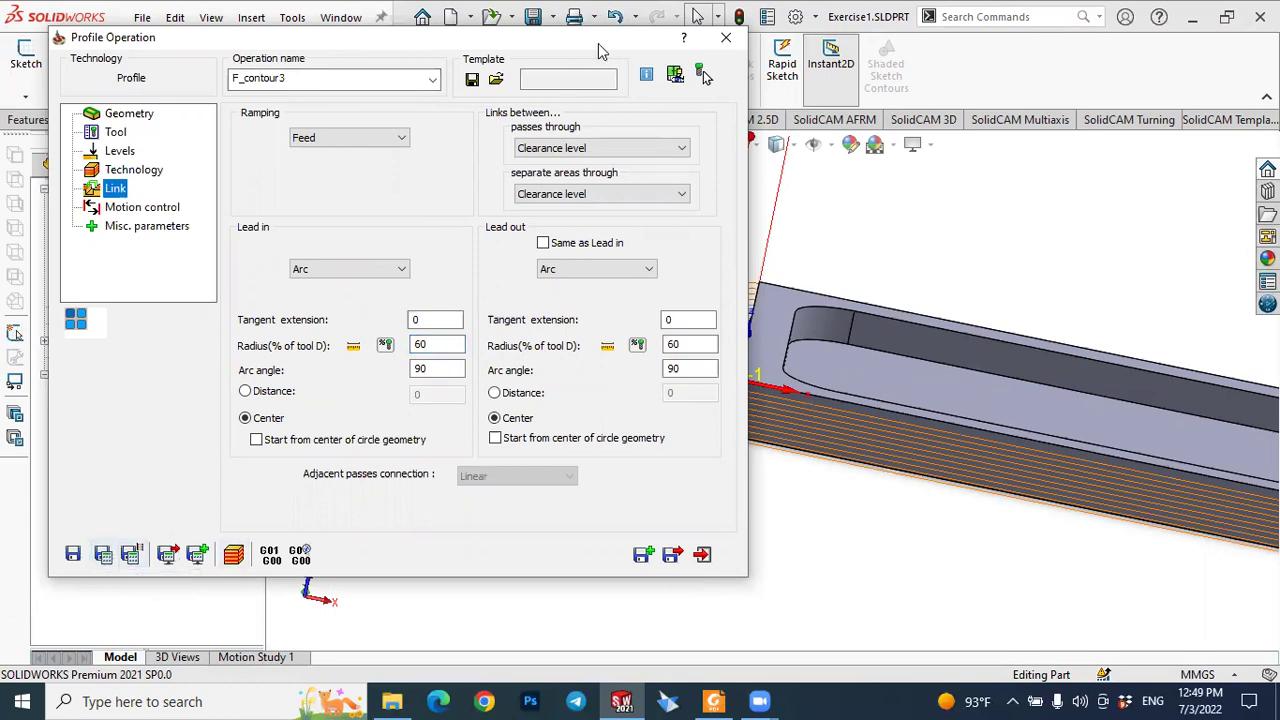
drag(598, 43, 491, 43)
Step: Examine the calculated toolpath around the part's outer contour, including the corners and the lead-in and lead-out arcs
mouse_move(850, 420)
middle_down()
mouse_move(846, 354)
mouse_move(1073, 314)
mouse_move(846, 434)
middle_up()
scroll(849, 368, down, 4)
middle_drag(813, 378, 868, 351)
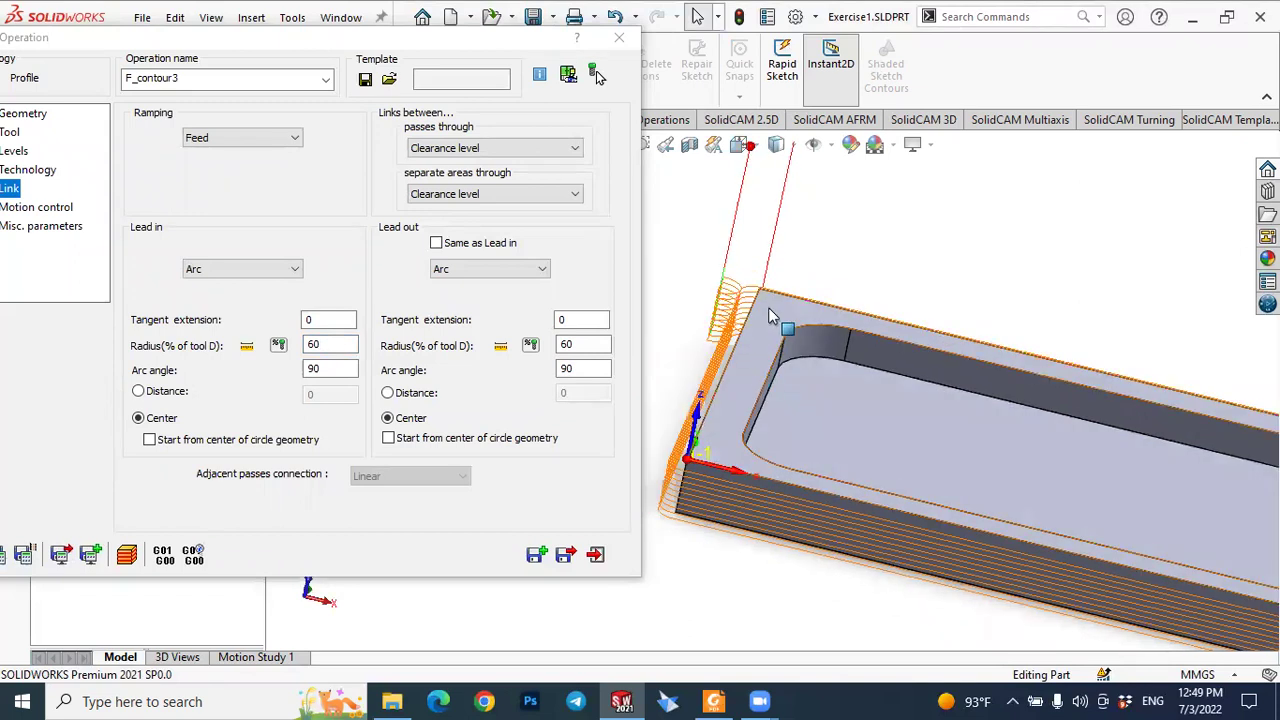
scroll(768, 307, up, 3)
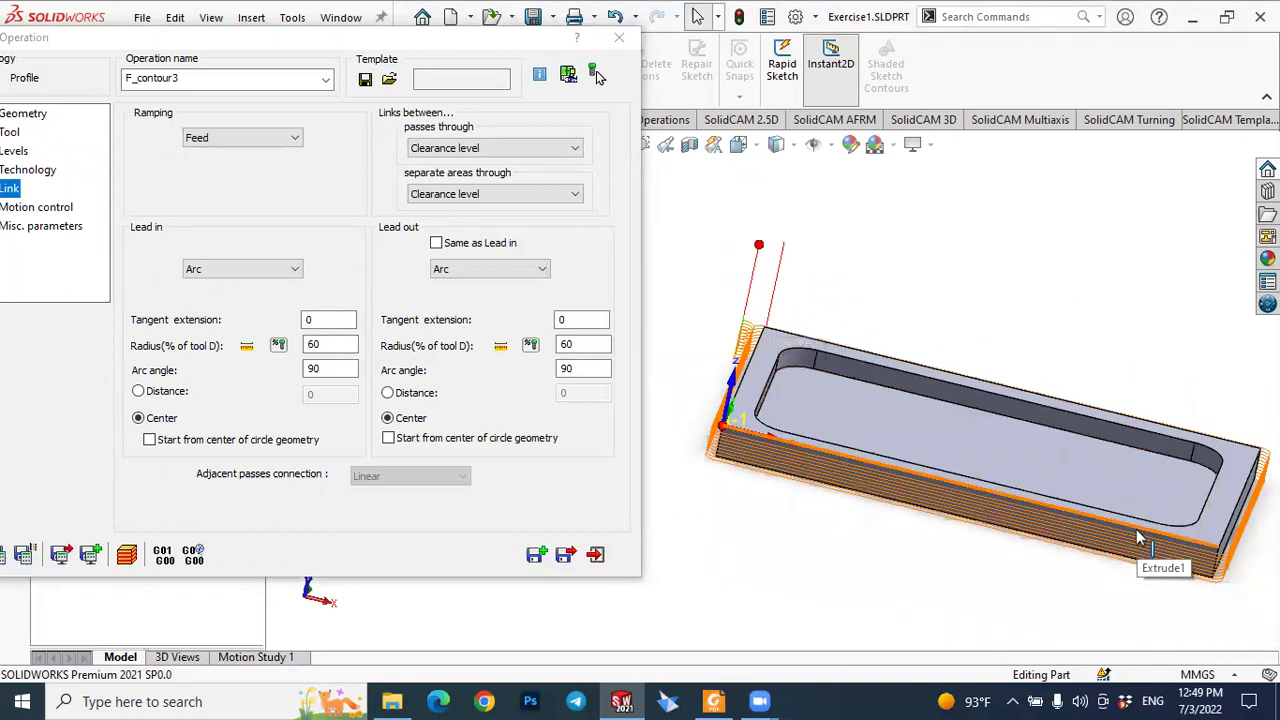
scroll(1227, 474, down, 2)
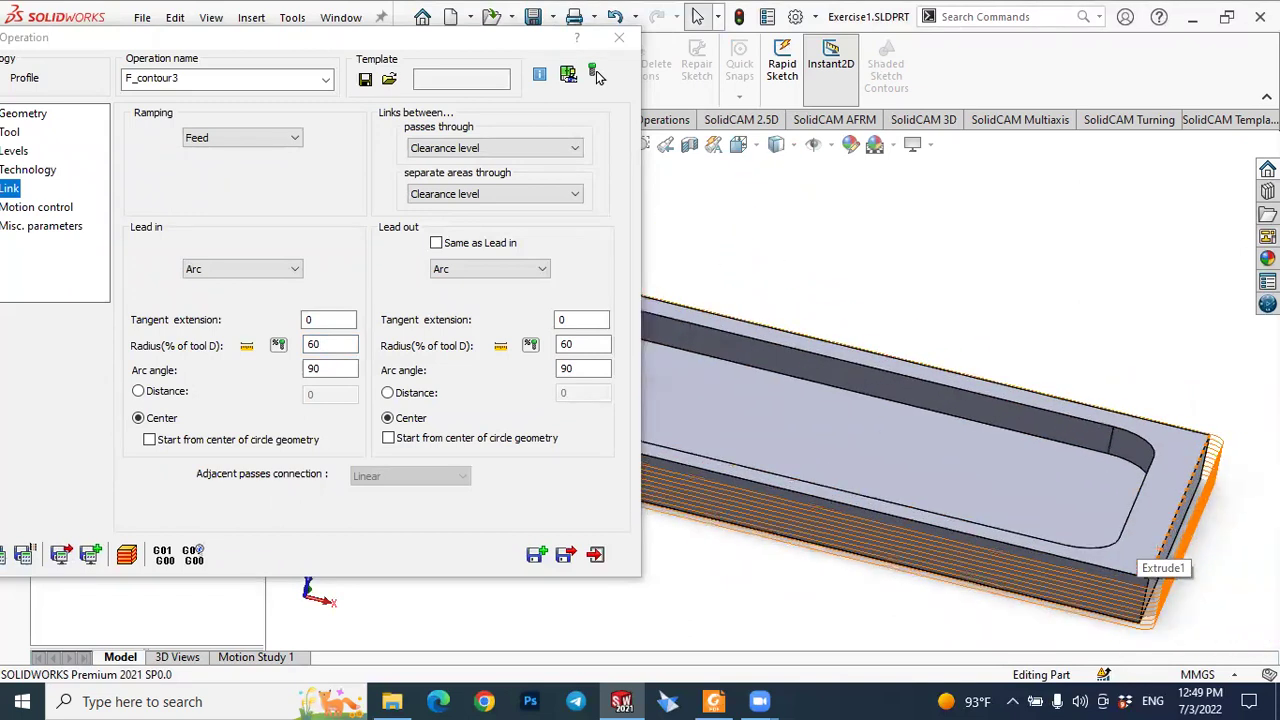
scroll(1040, 425, up, 4)
scroll(686, 345, down, 5)
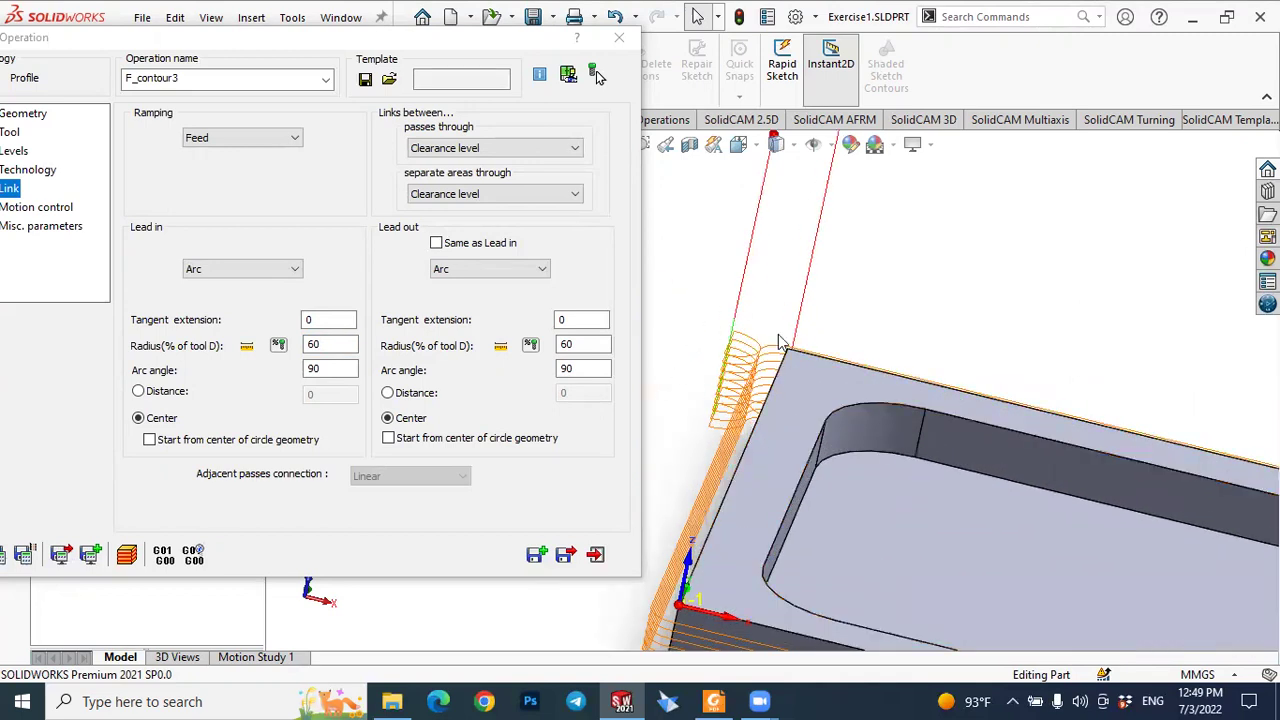
scroll(782, 342, up, 3)
scroll(775, 372, down, 2)
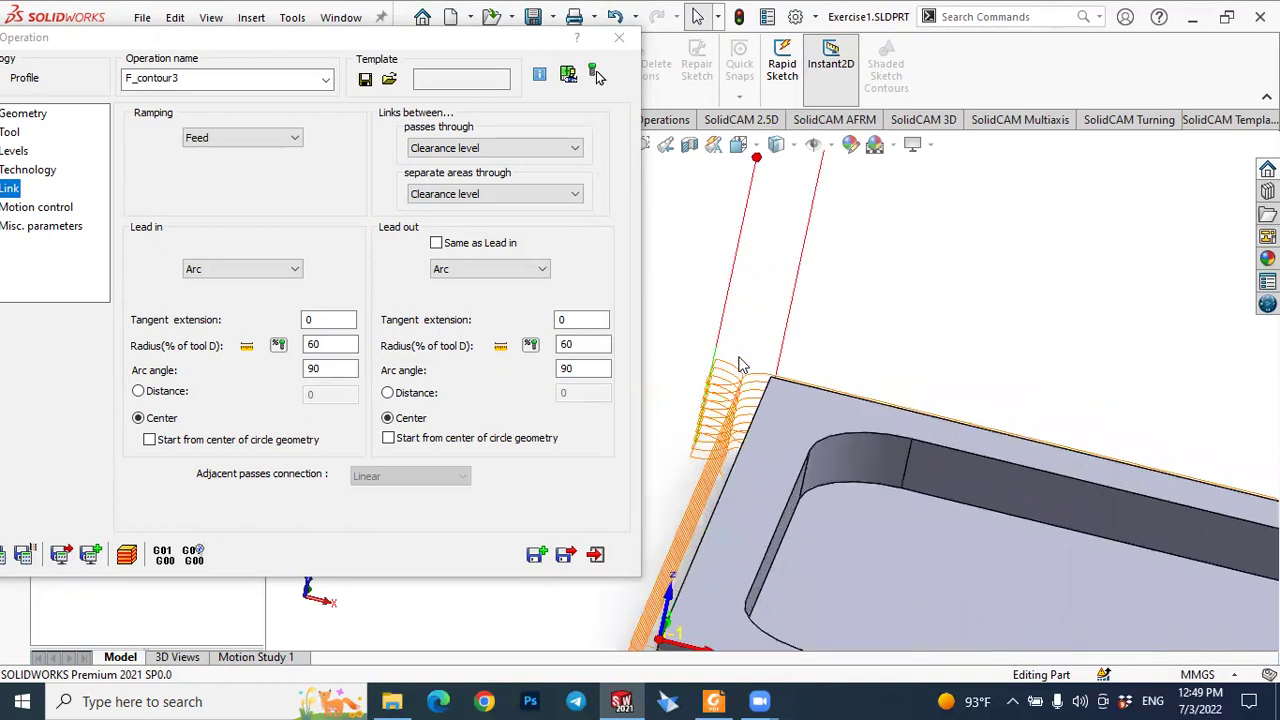
Step: Review the profile operation's technology, link and milling level settings against the stepped passes on the part's side wall
drag(418, 36, 483, 37)
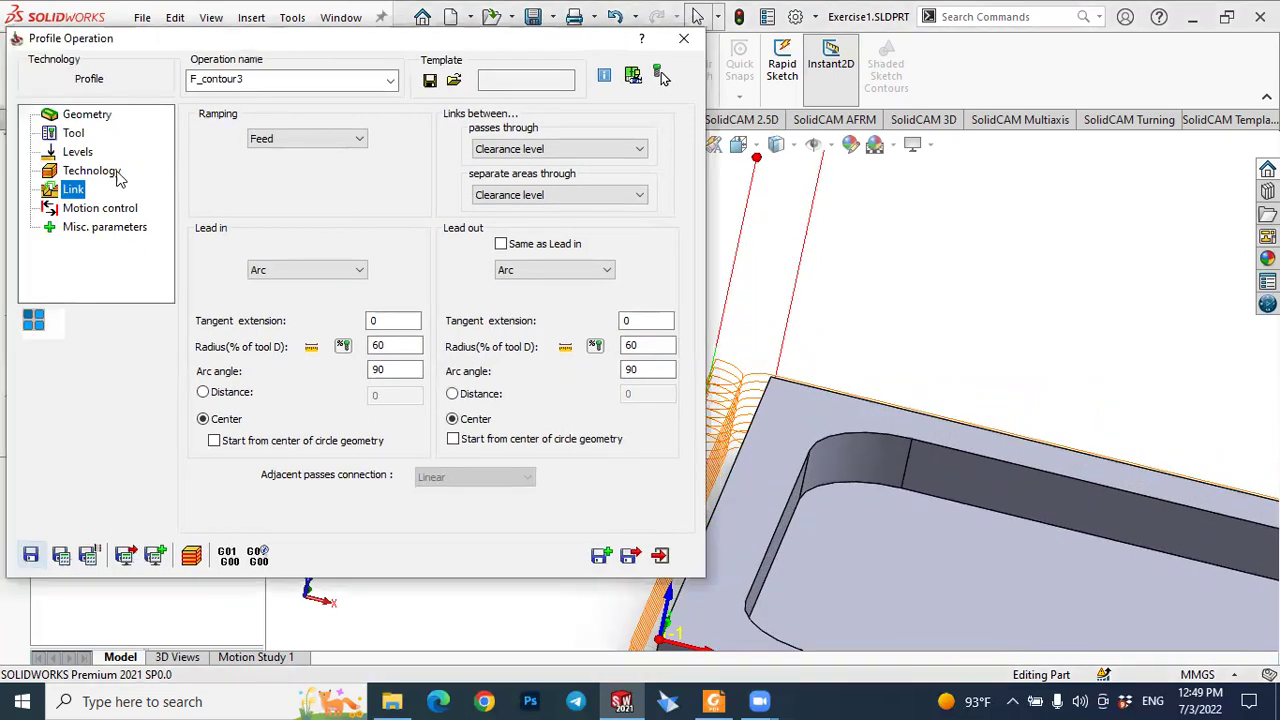
click(106, 171)
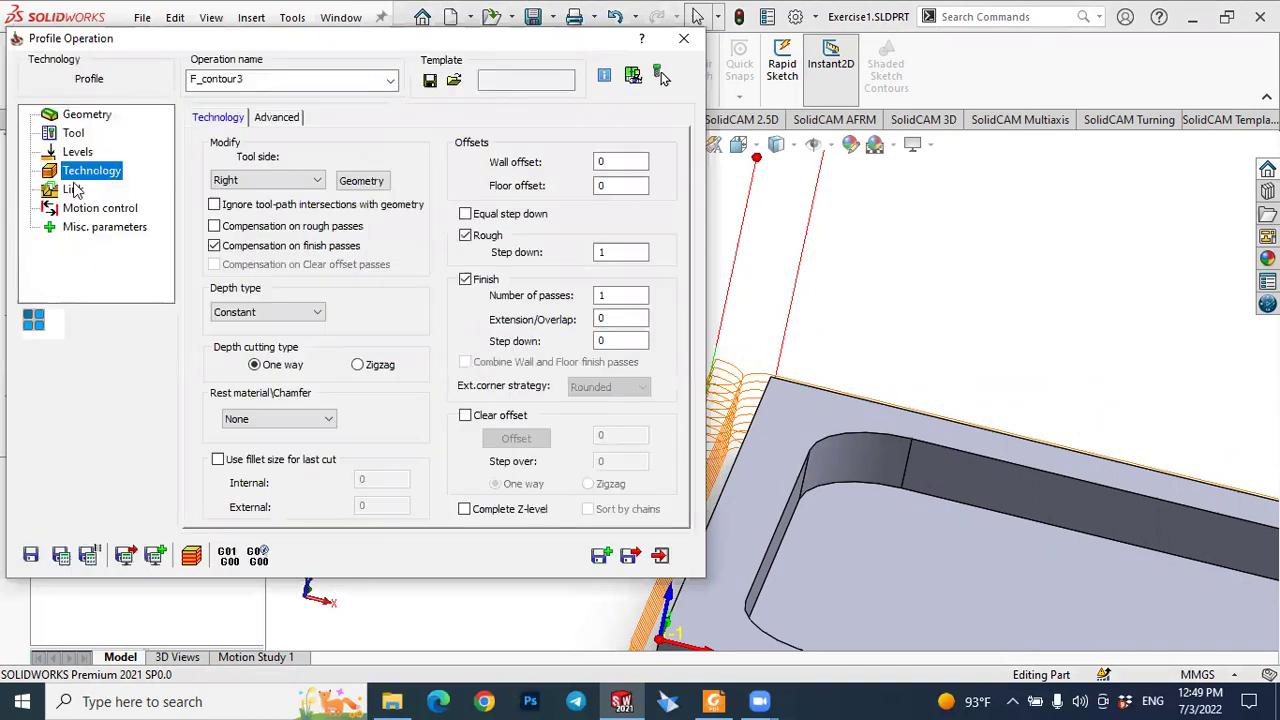
click(76, 190)
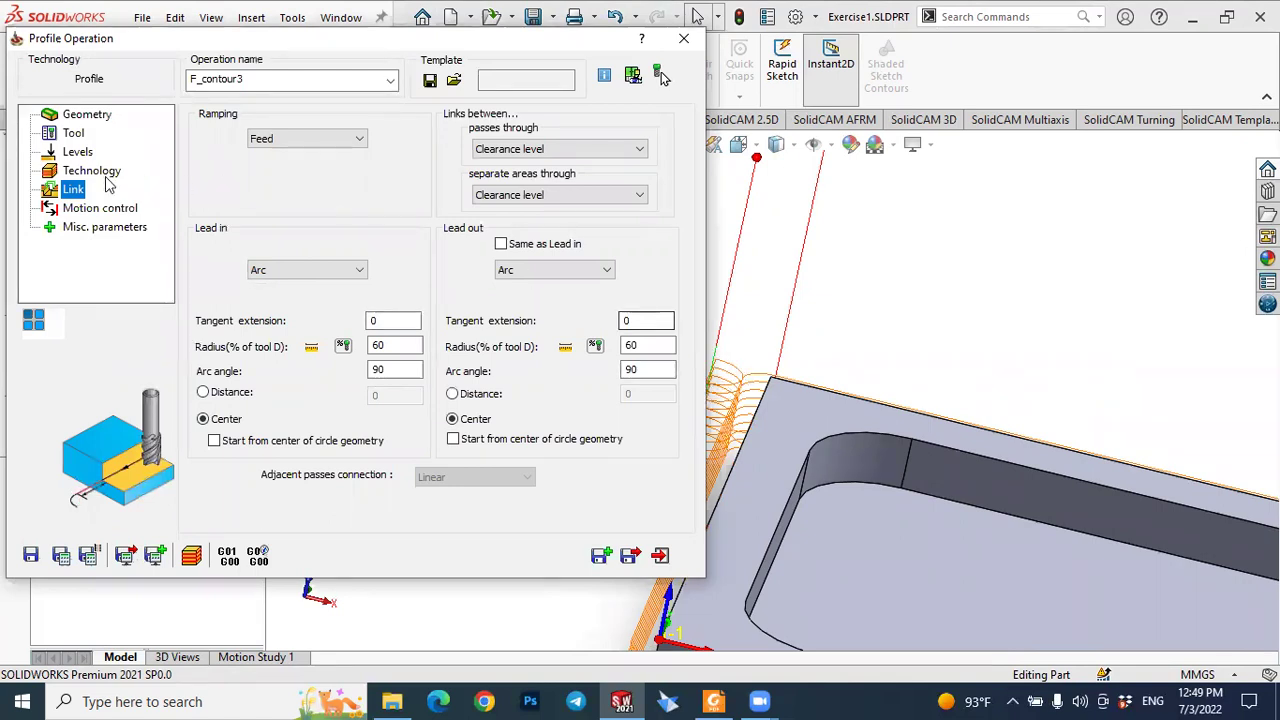
click(80, 154)
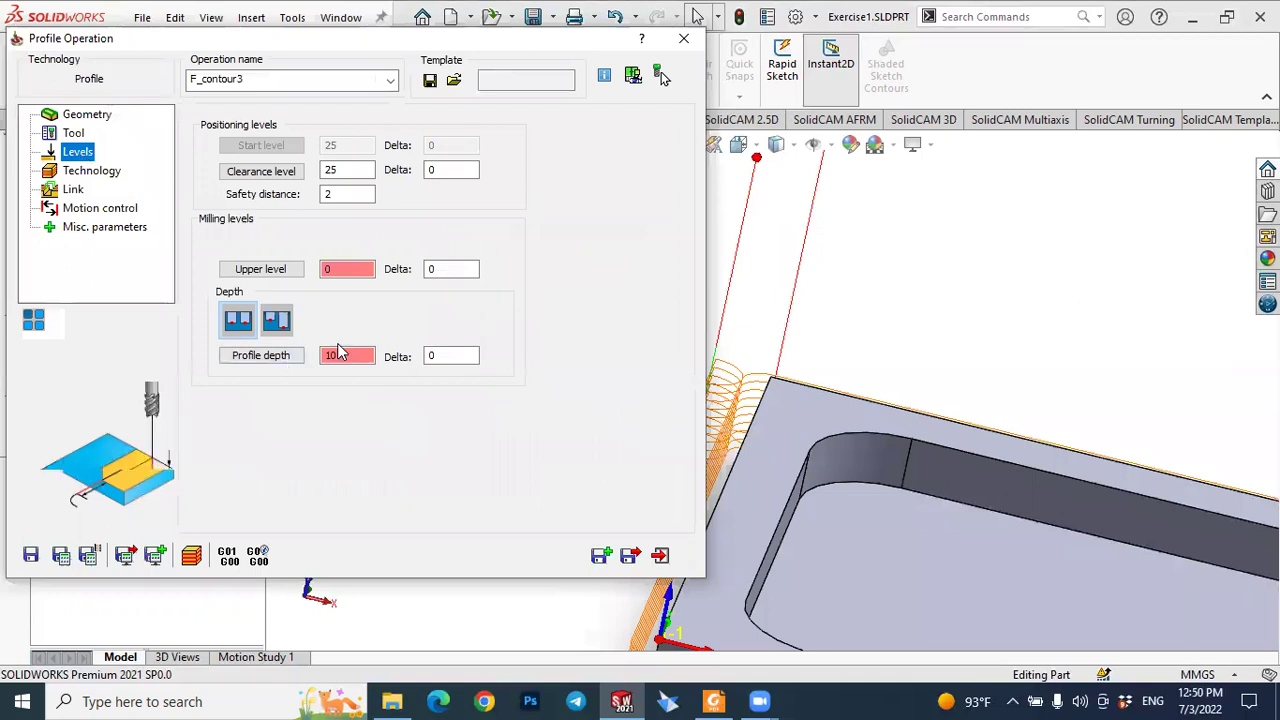
click(86, 172)
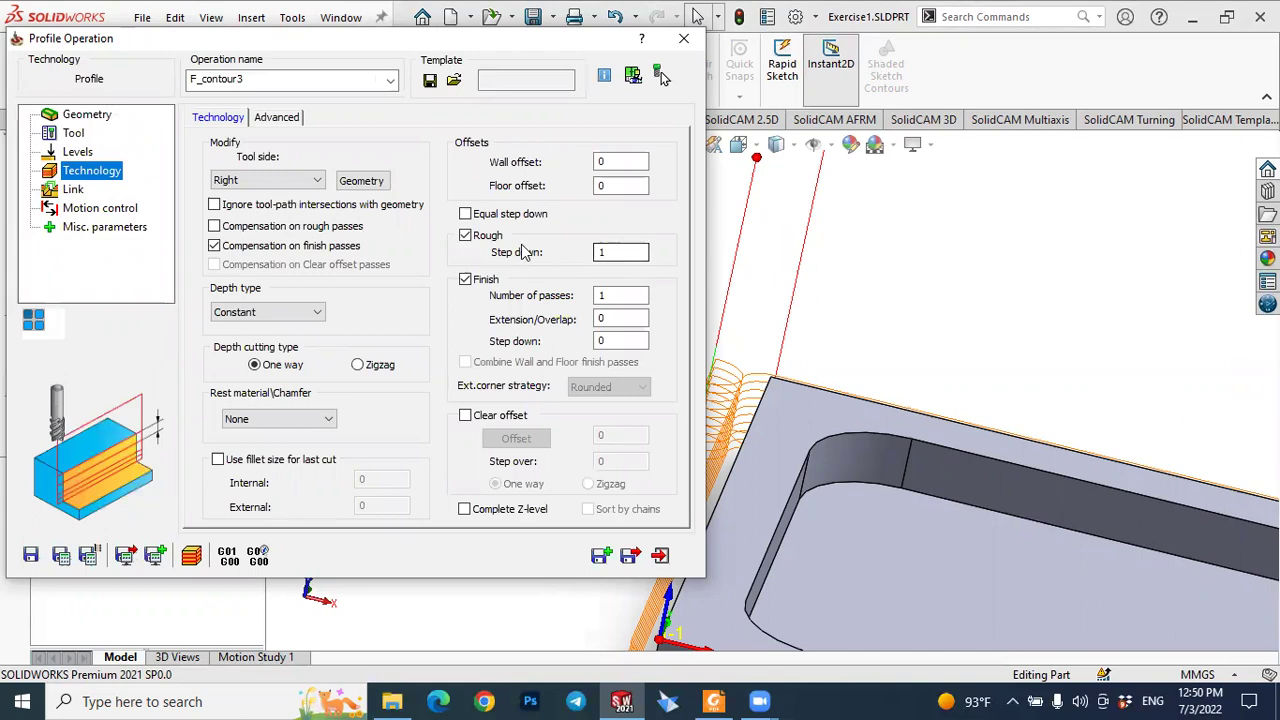
middle_drag(828, 376, 736, 474)
scroll(735, 467, down, 3)
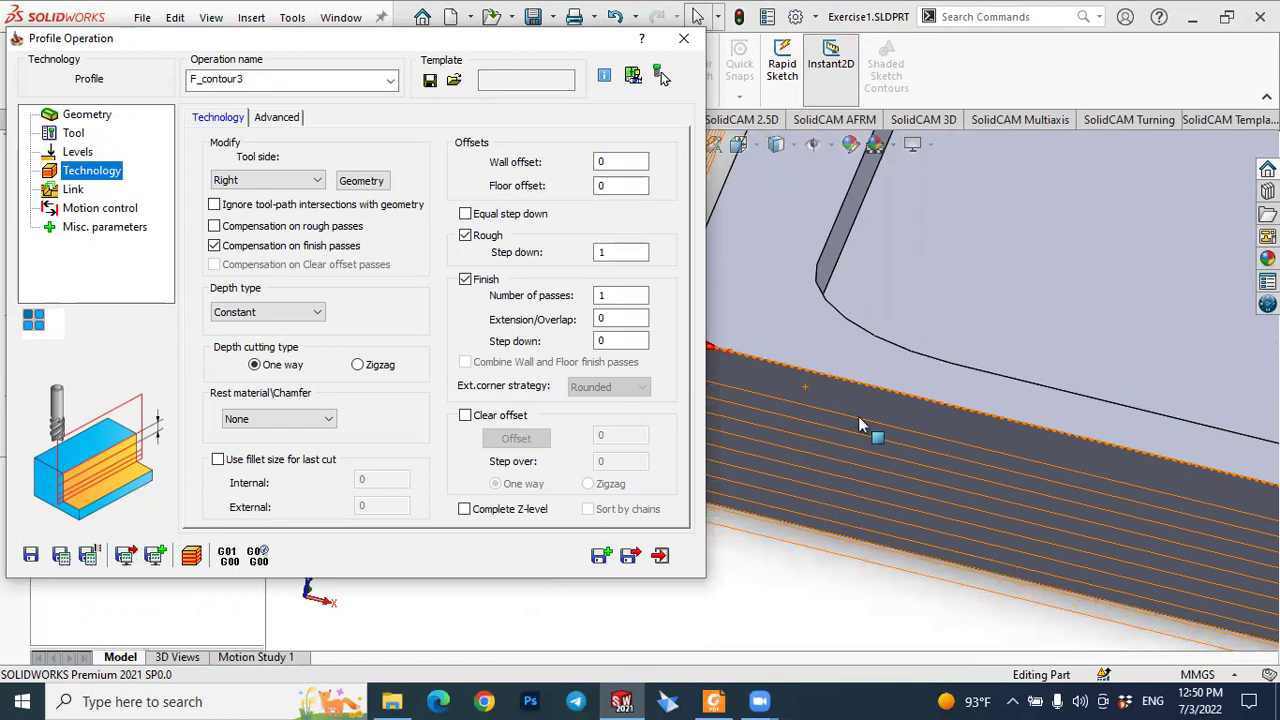
Step: Simulate the F_contour3 profile operation in SolidVerify, playing the cut around the stock's outer contour
click(193, 557)
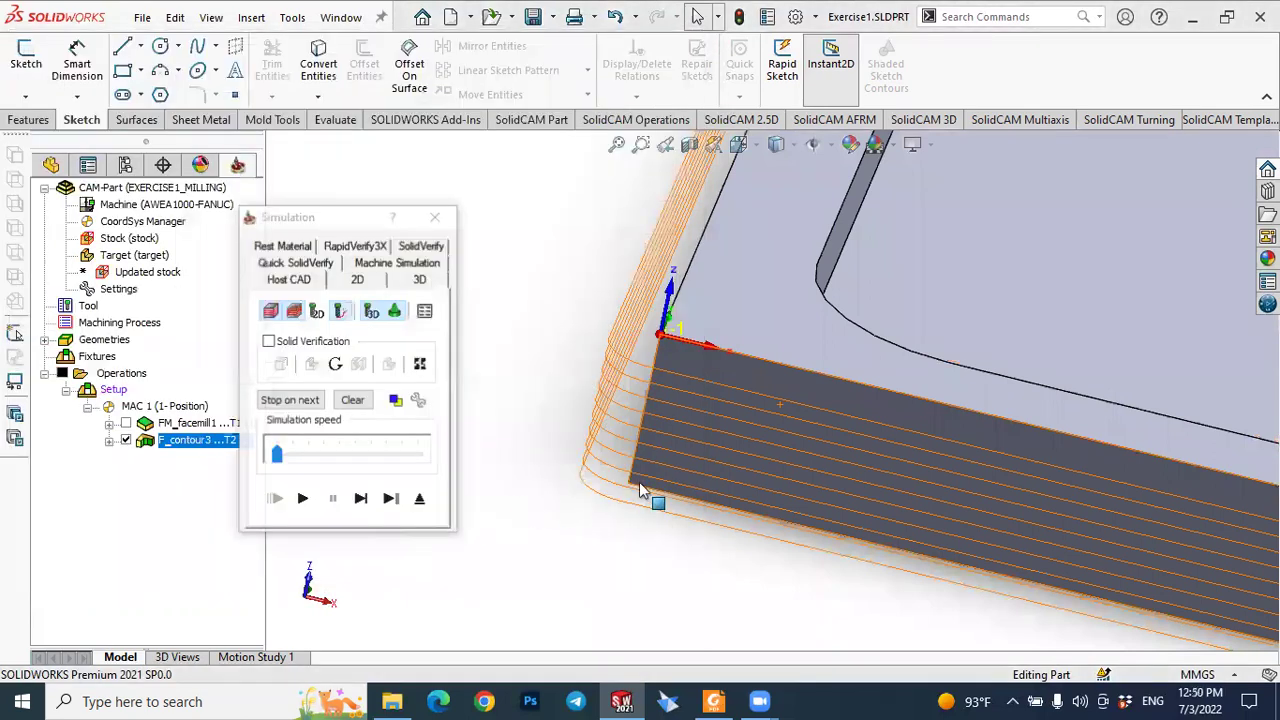
scroll(630, 485, up, 5)
middle_drag(614, 480, 445, 315)
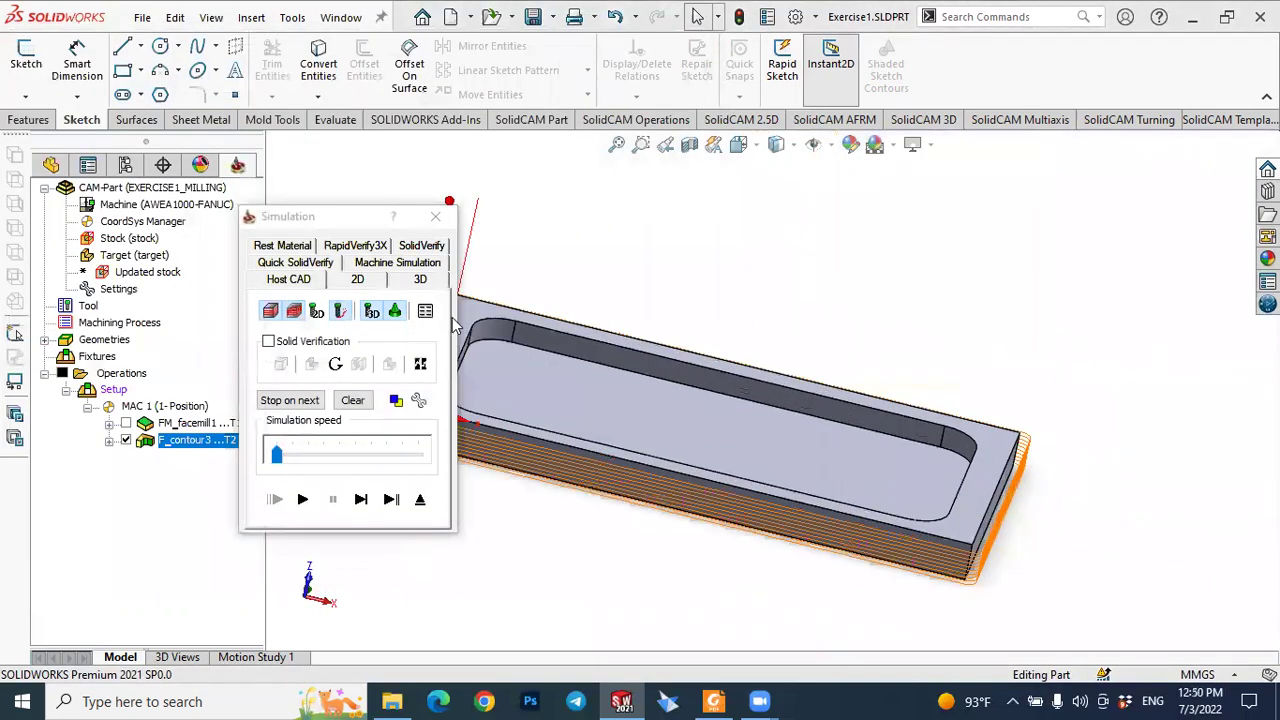
click(420, 246)
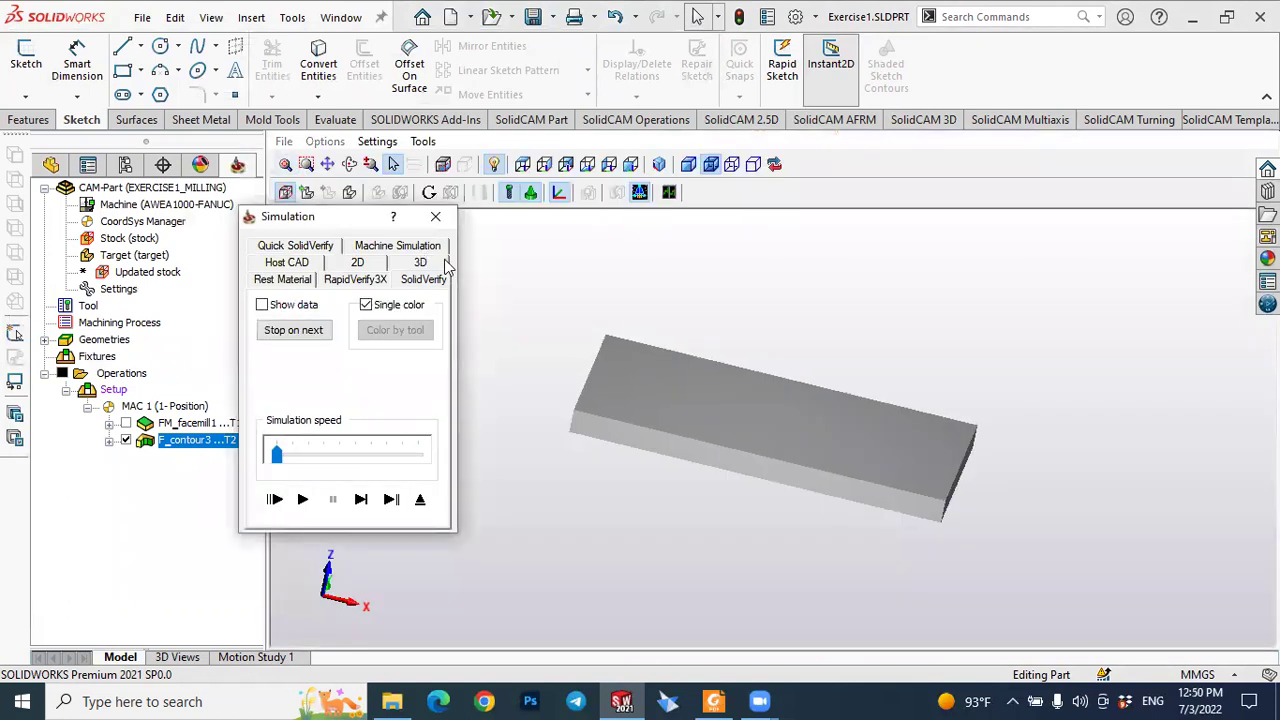
drag(277, 454, 257, 476)
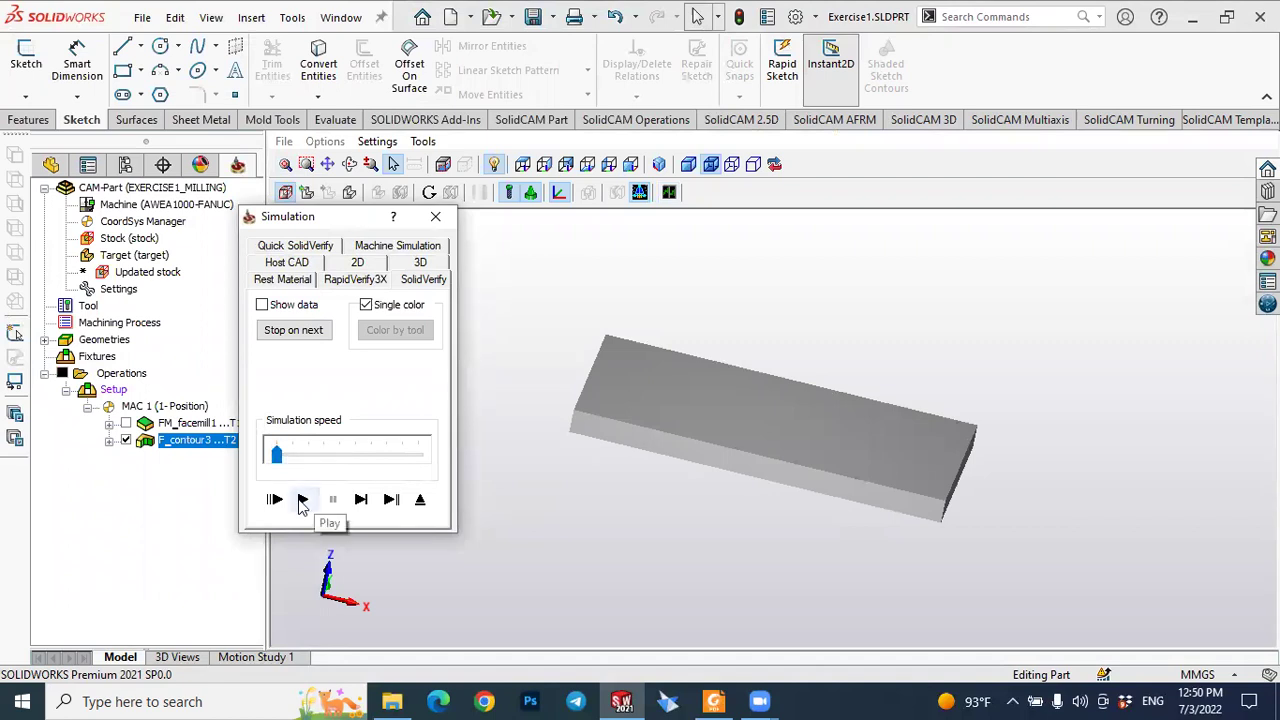
click(302, 500)
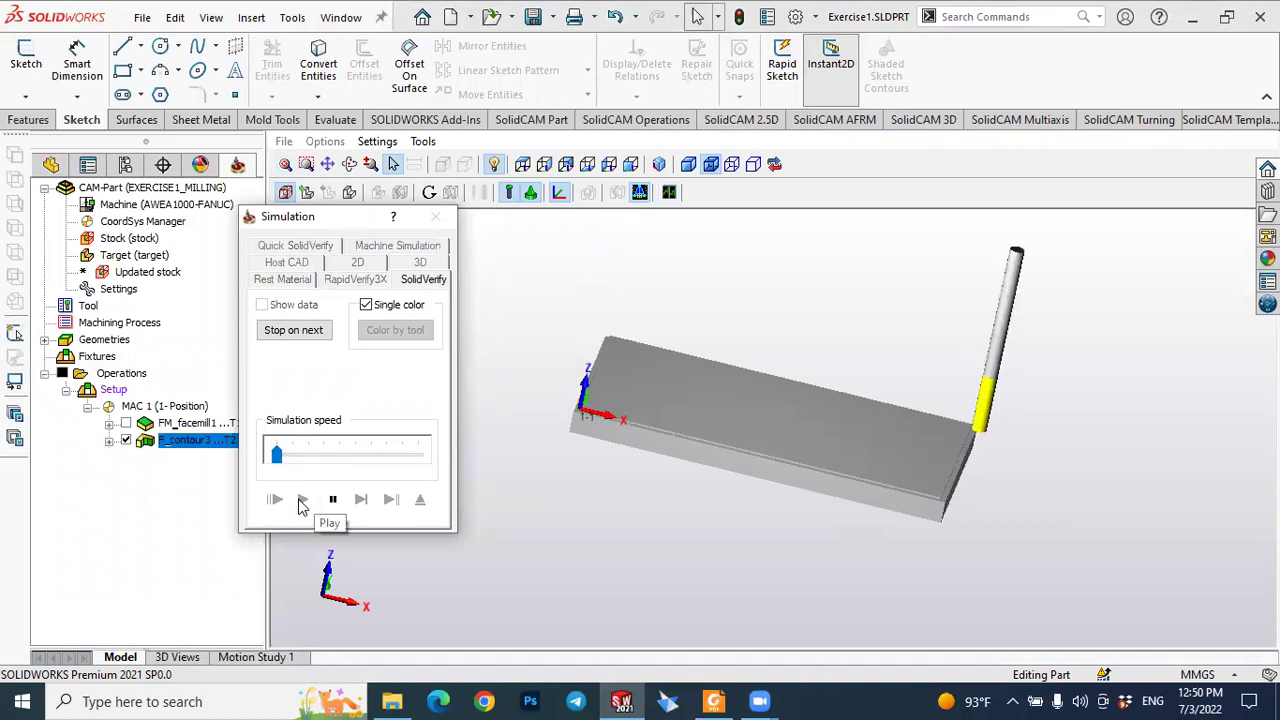
click(302, 502)
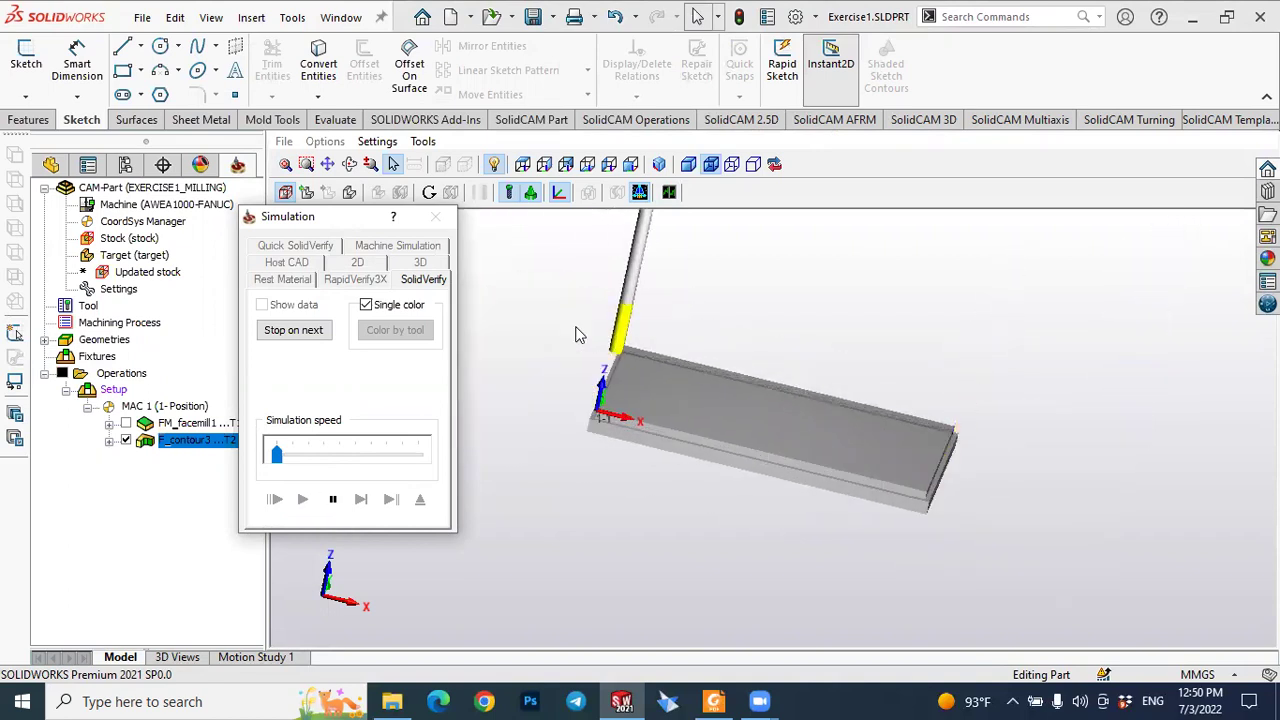
Step: Inspect the machined block's outer walls from several angles in the SolidVerify simulation, and close the simulation
drag(564, 429, 547, 465)
middle_drag(547, 465, 576, 448)
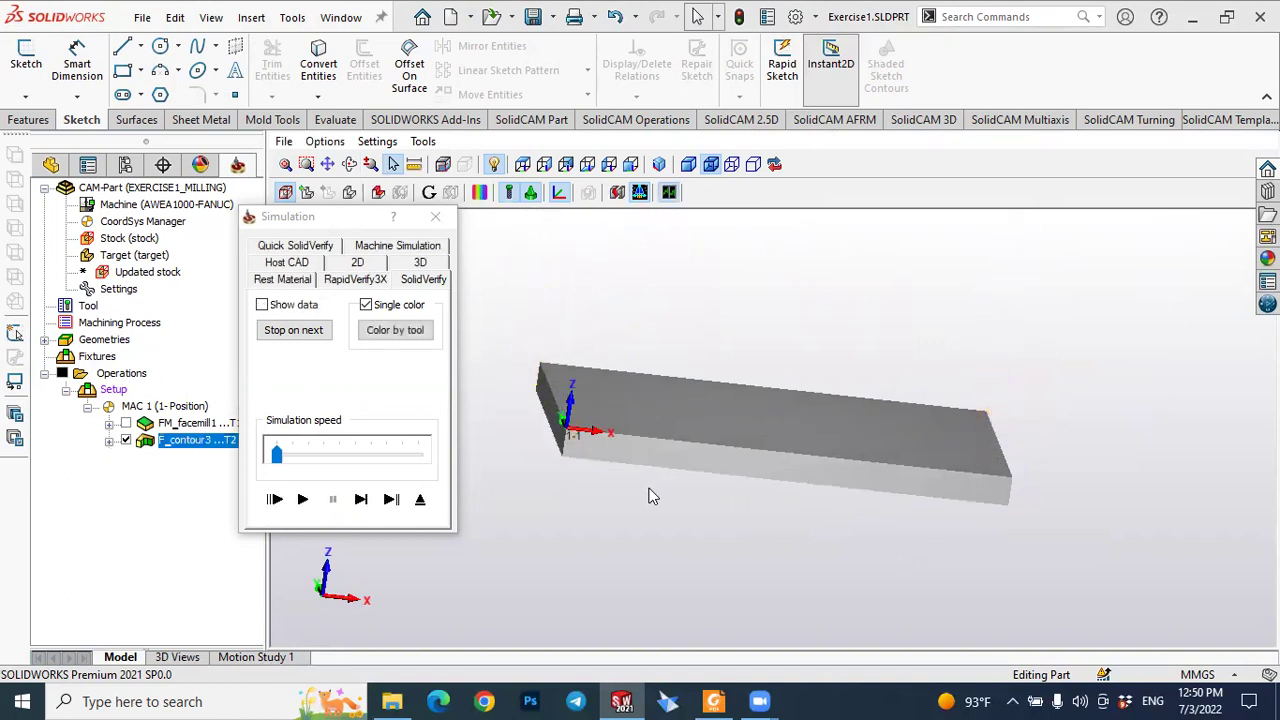
mouse_move(650, 491)
middle_down()
mouse_move(703, 491)
mouse_move(640, 491)
mouse_move(661, 490)
middle_up()
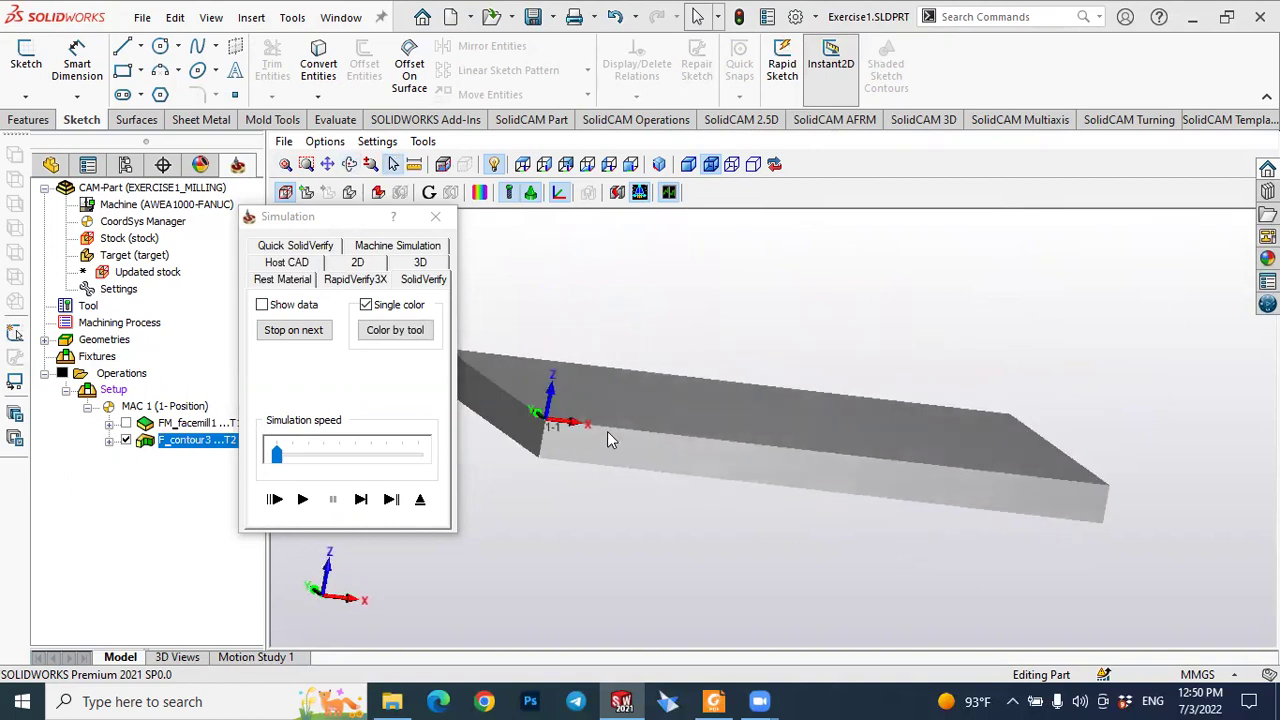
scroll(607, 431, up, 3)
scroll(675, 482, down, 2)
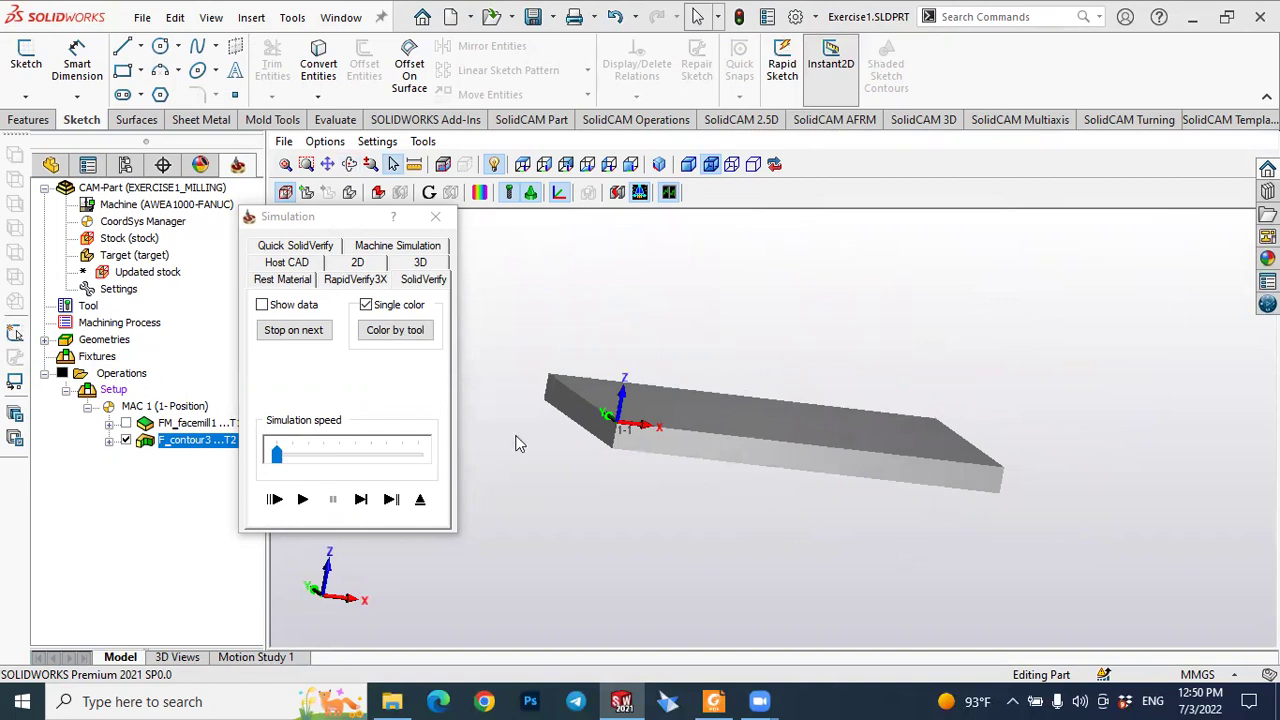
click(437, 219)
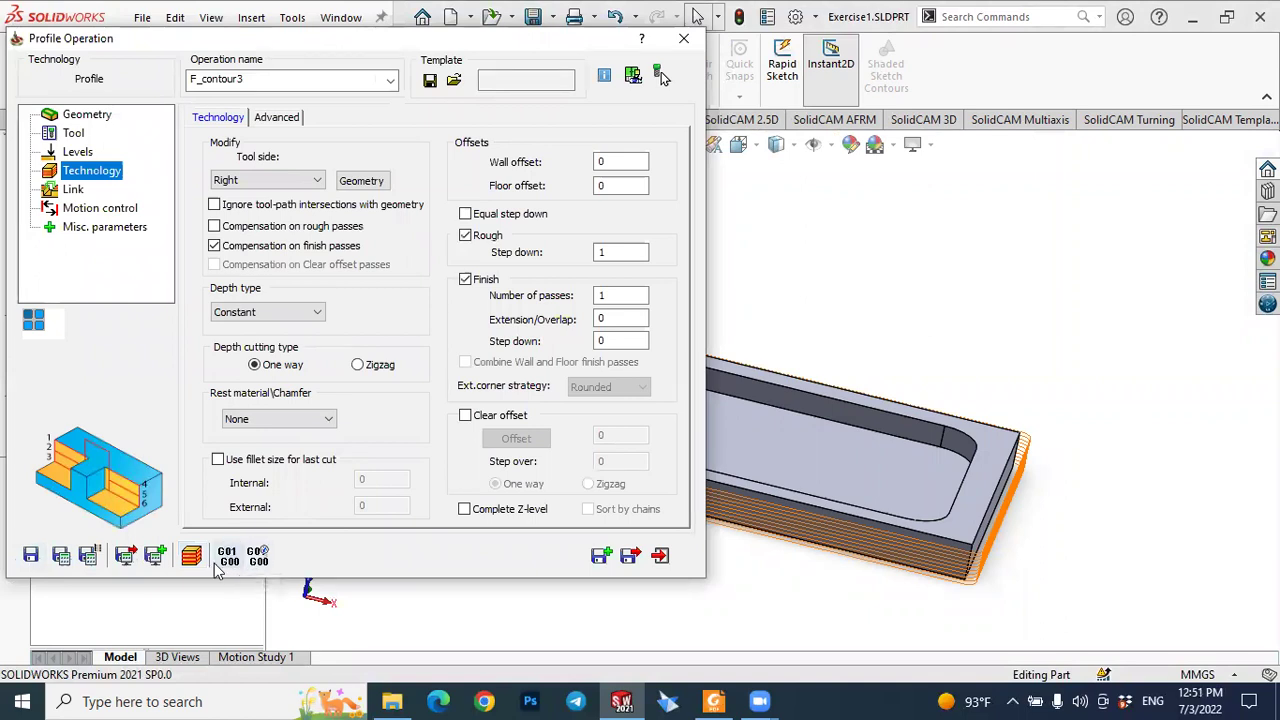
Step: Generate the G-code for the F_contour3 profile operation and read through the F_contour3.TAP program from tool call to contour subprograms
click(227, 556)
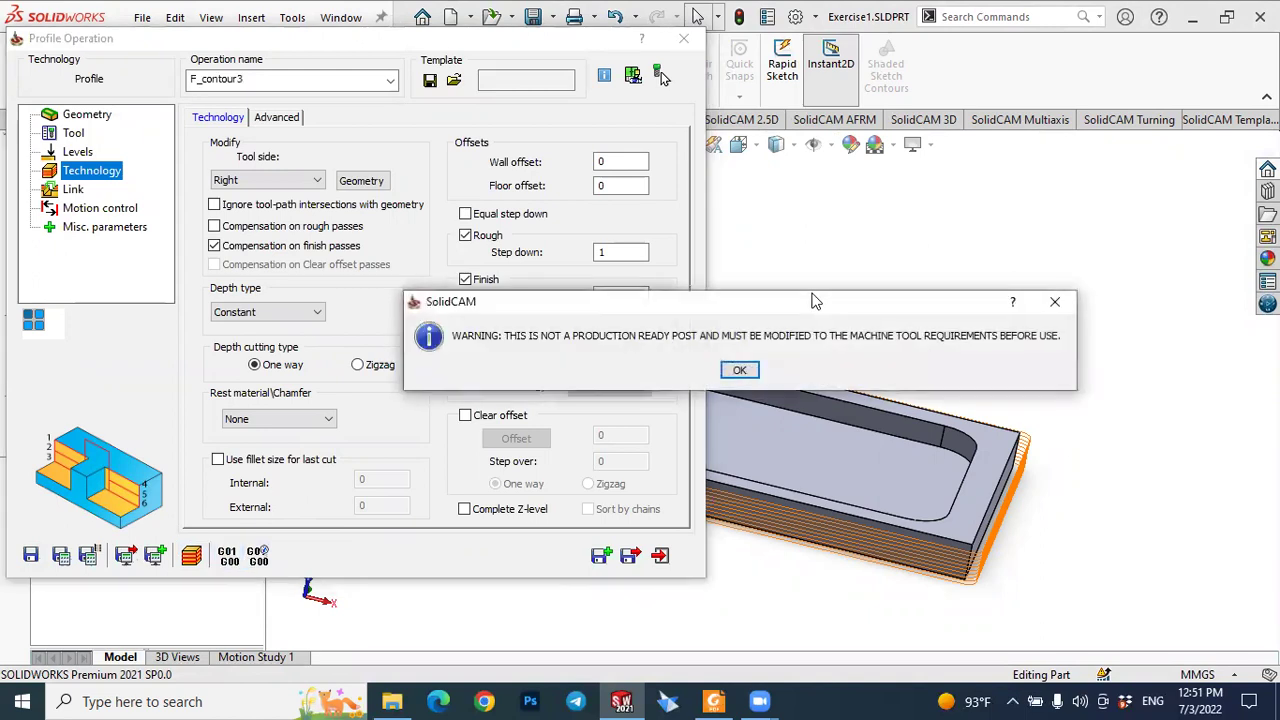
click(739, 370)
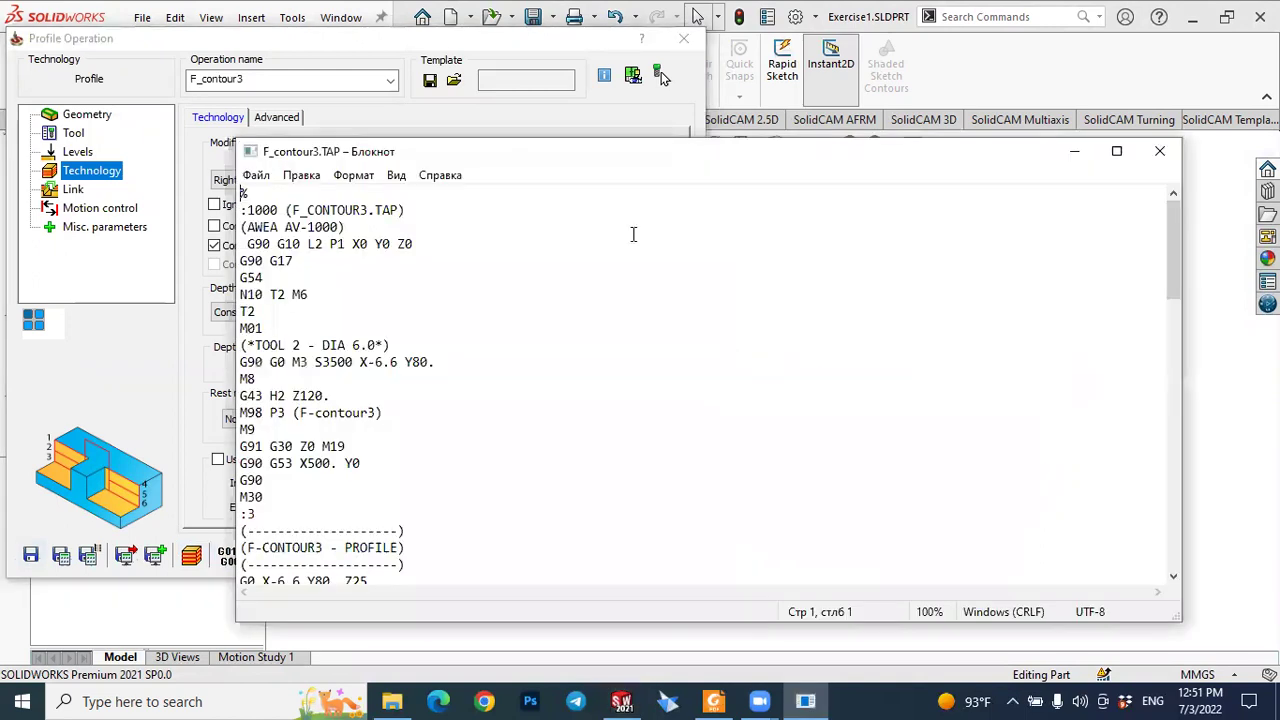
drag(532, 151, 620, 129)
scroll(446, 285, down, 10)
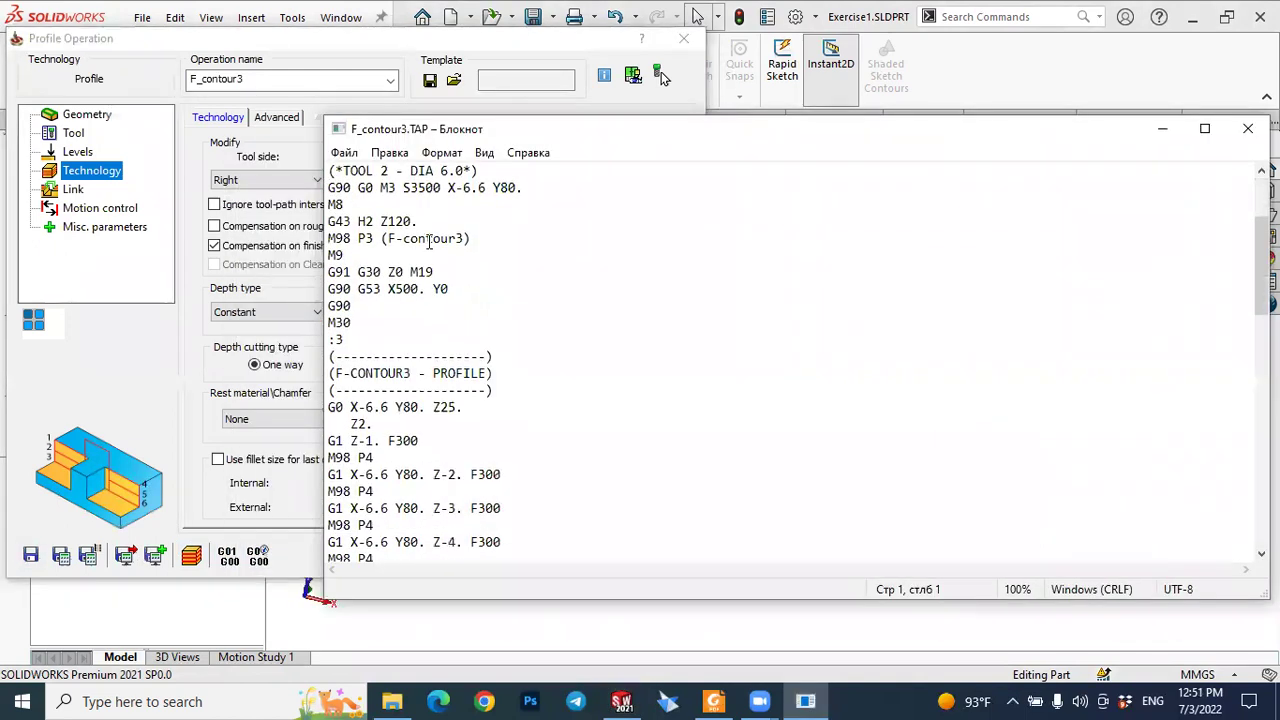
scroll(450, 288, down, 5)
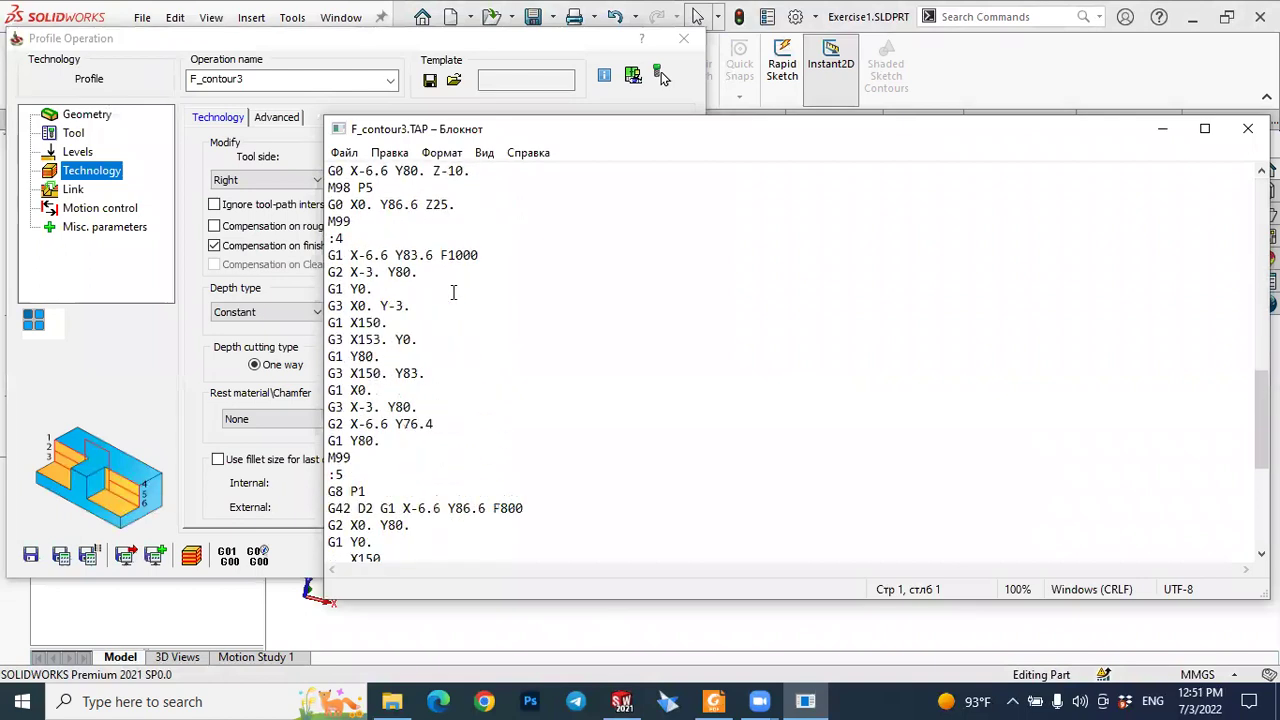
scroll(464, 430, down, 4)
scroll(470, 420, up, 11)
scroll(480, 395, up, 7)
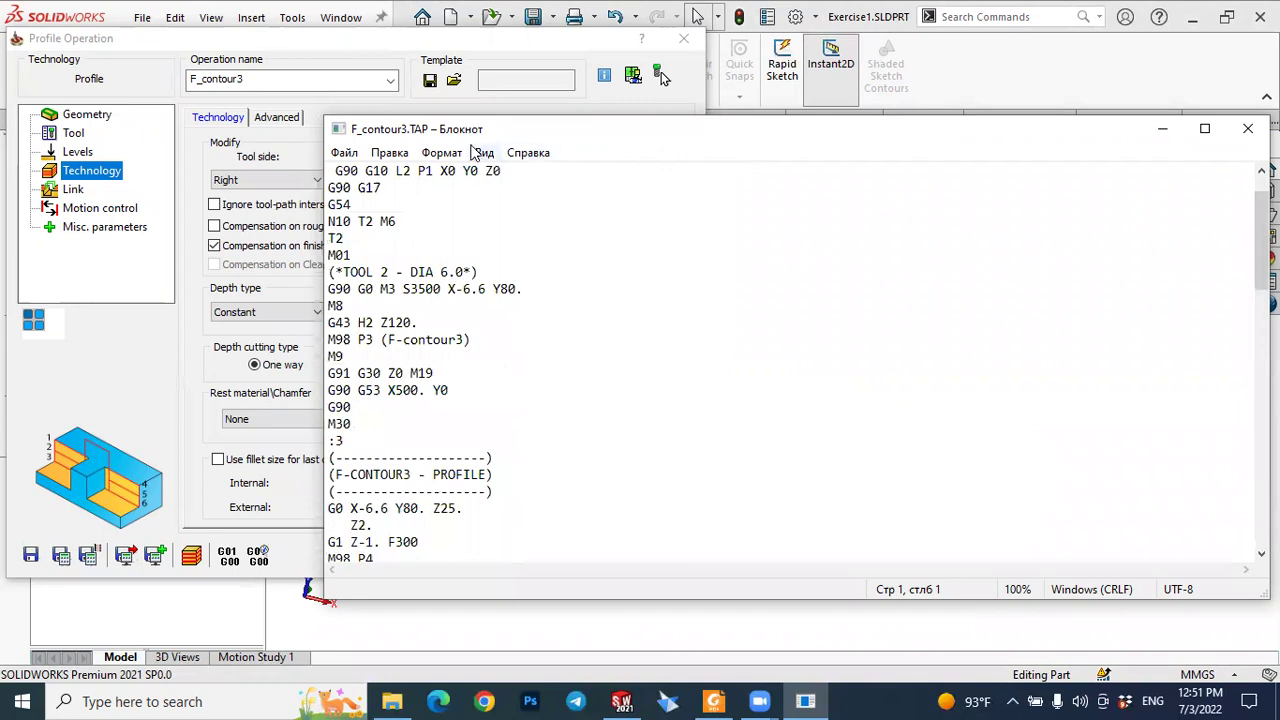
drag(620, 139, 453, 152)
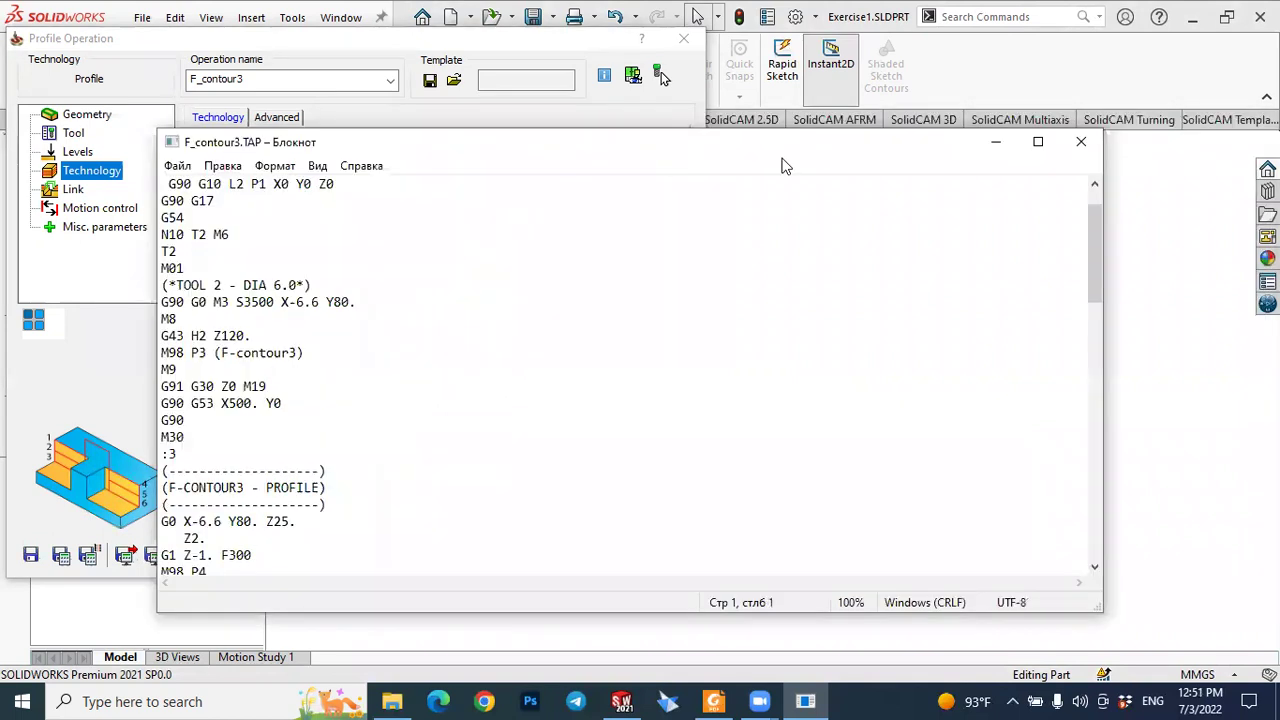
click(1078, 150)
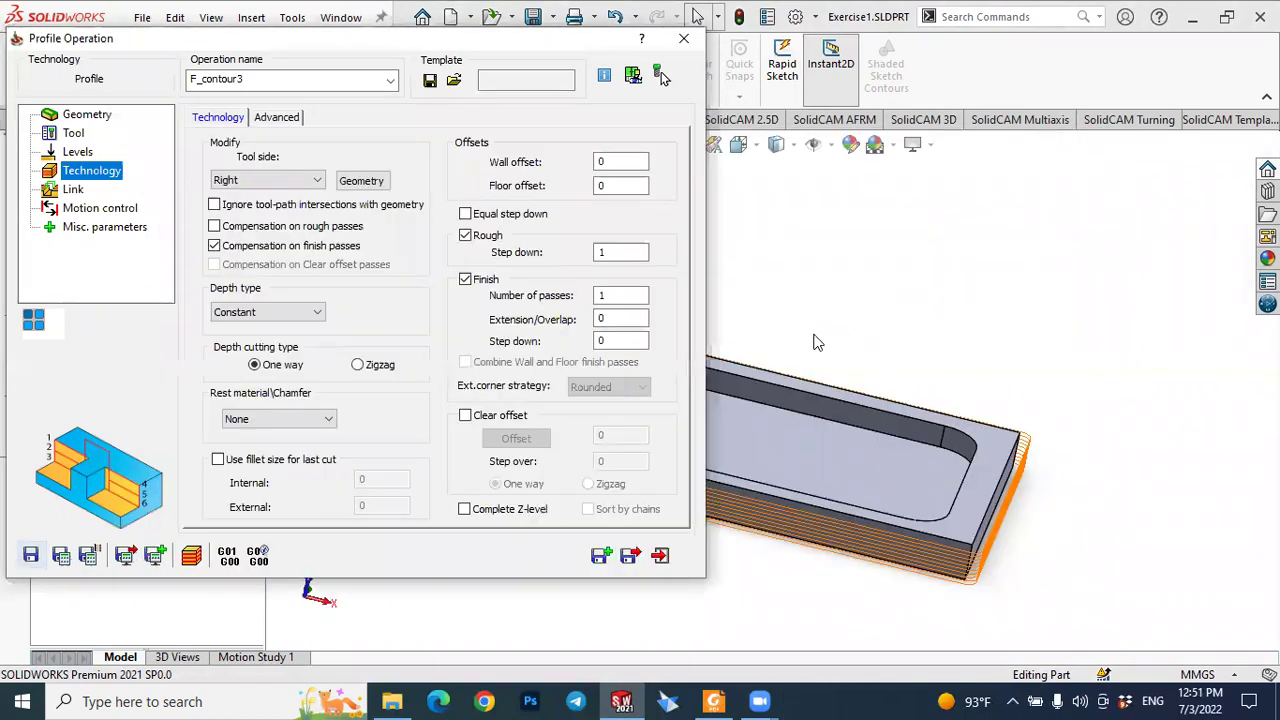
Step: Close the profile operation's settings and show the FM_facemill1 toolpath together with the contour toolpath on the part
click(684, 38)
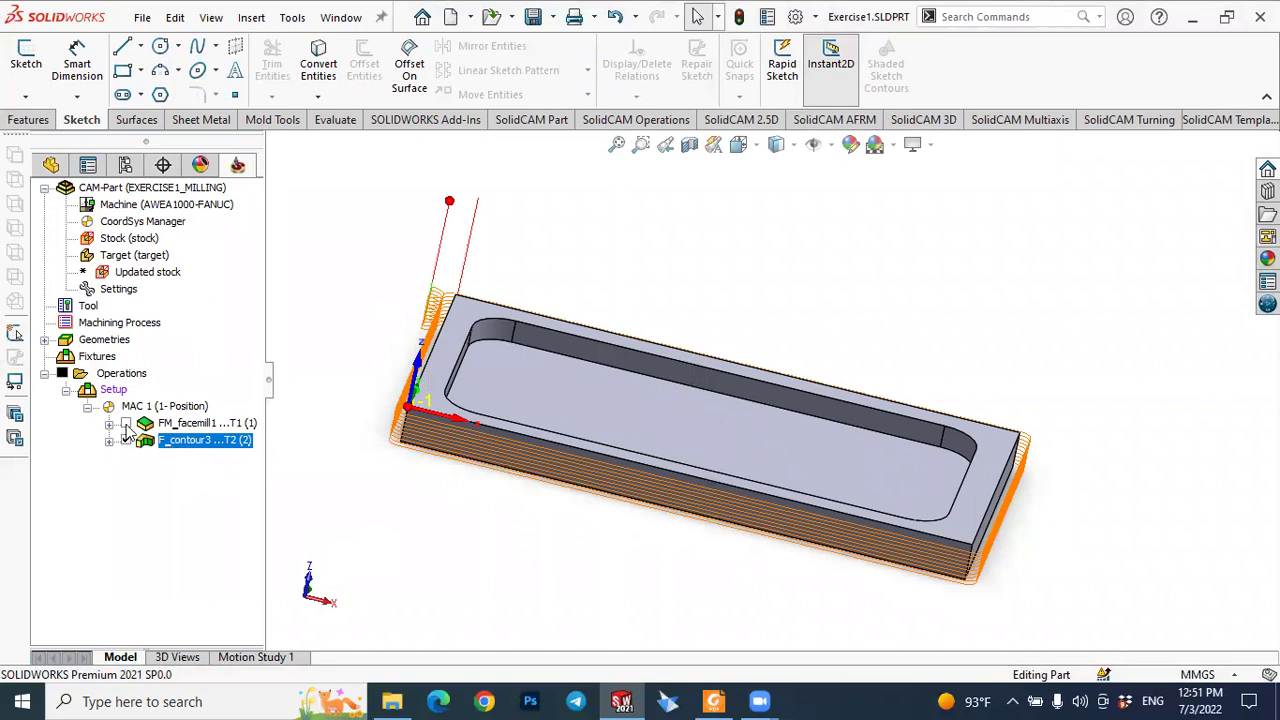
click(190, 423)
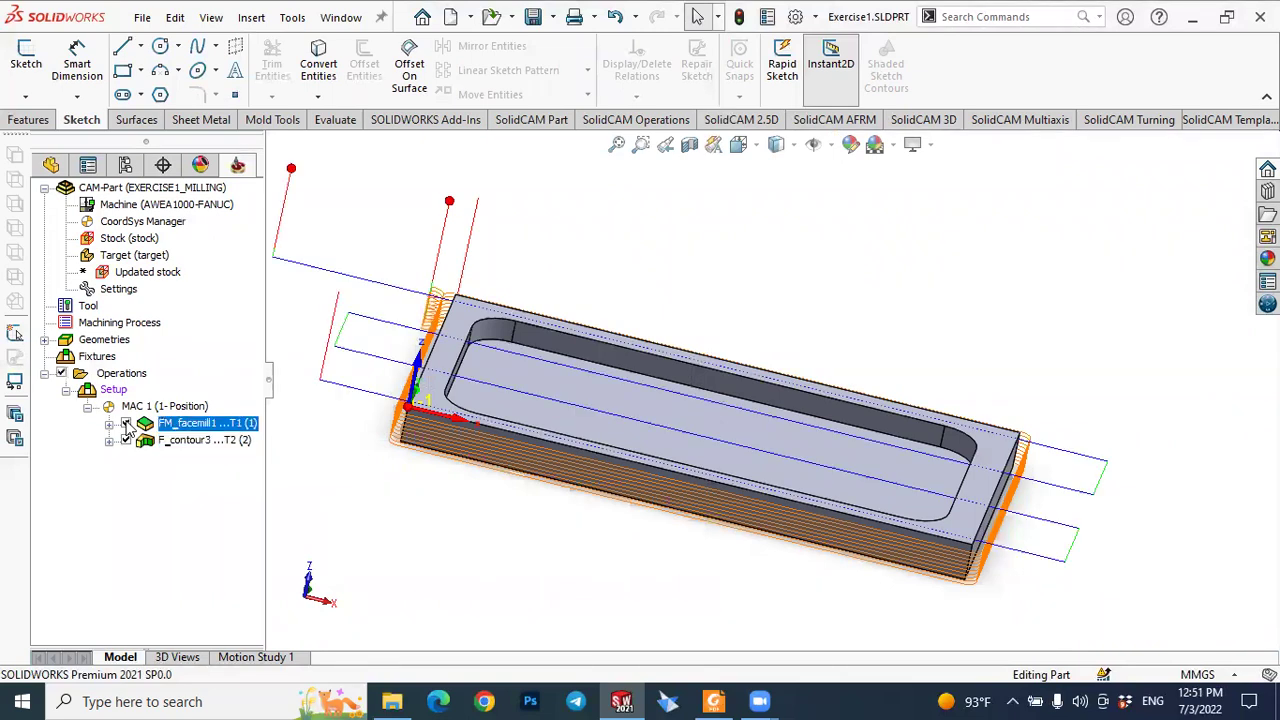
middle_drag(471, 523, 451, 507)
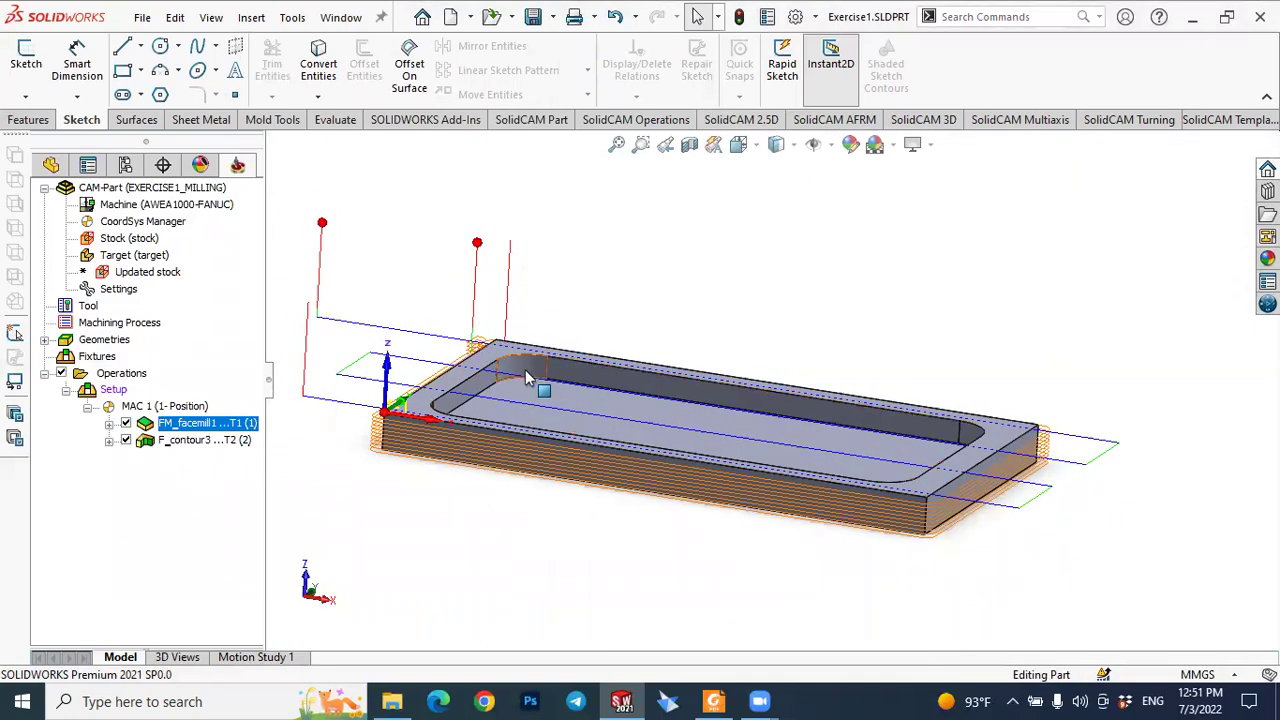
Step: Simulate FM_facemill1 and F_contour3 together in SolidVerify, raising the simulation speed during the contour pass
ctrl+click(197, 441)
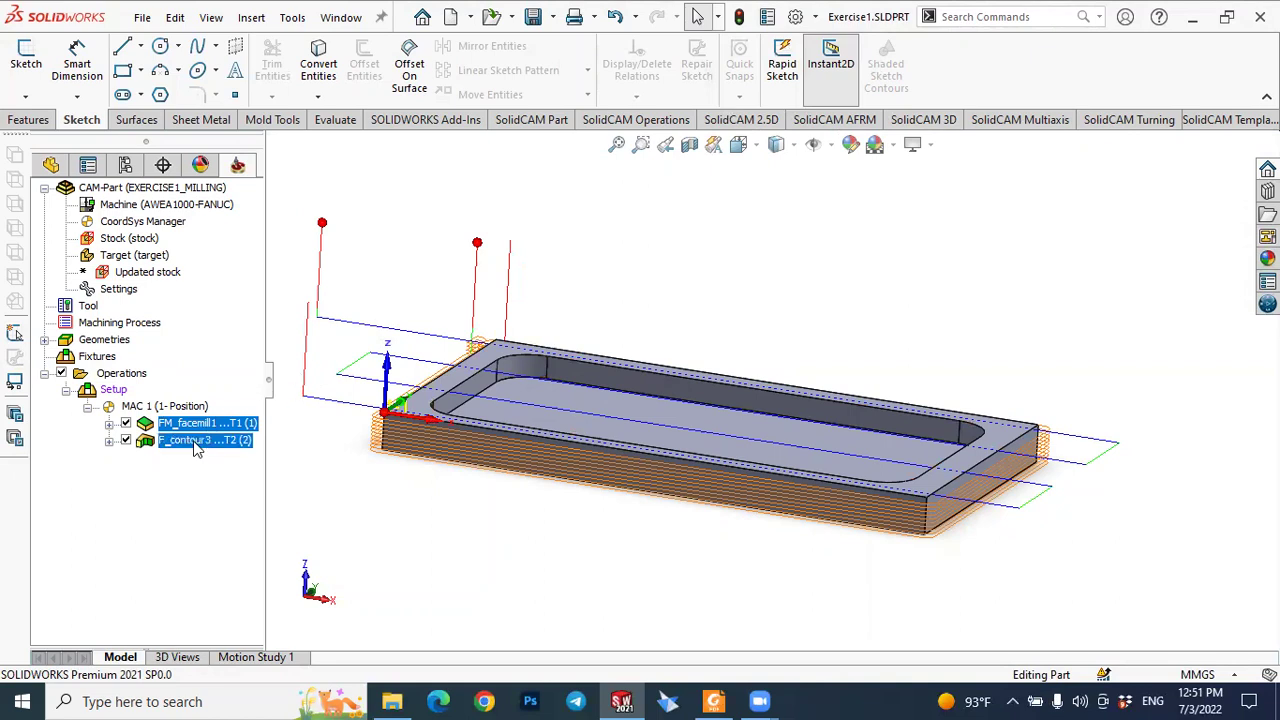
right_click(193, 444)
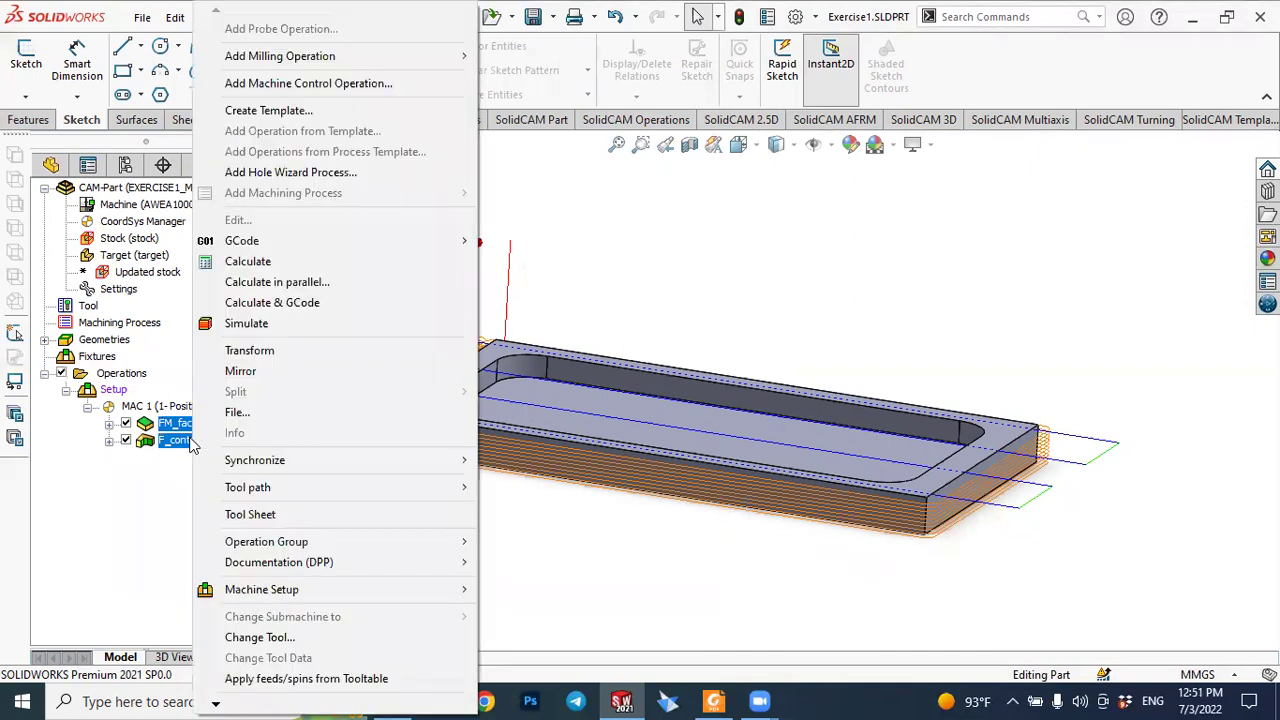
click(254, 330)
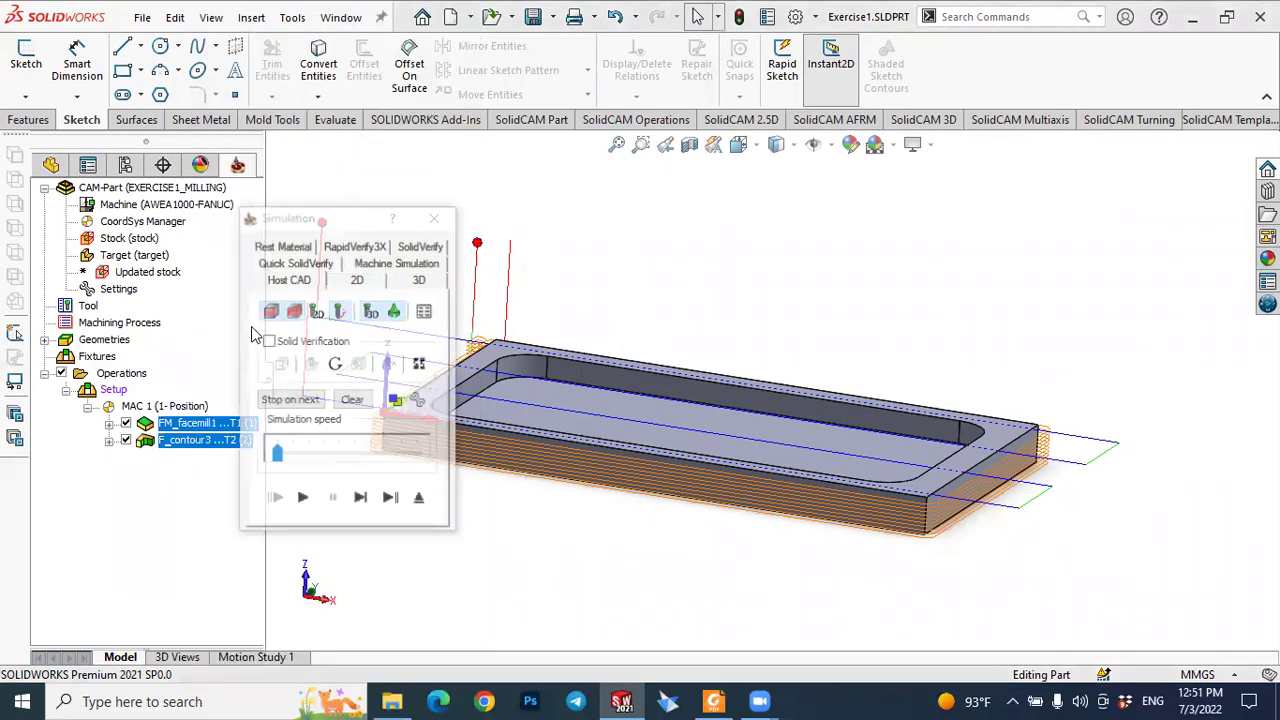
click(418, 246)
click(302, 499)
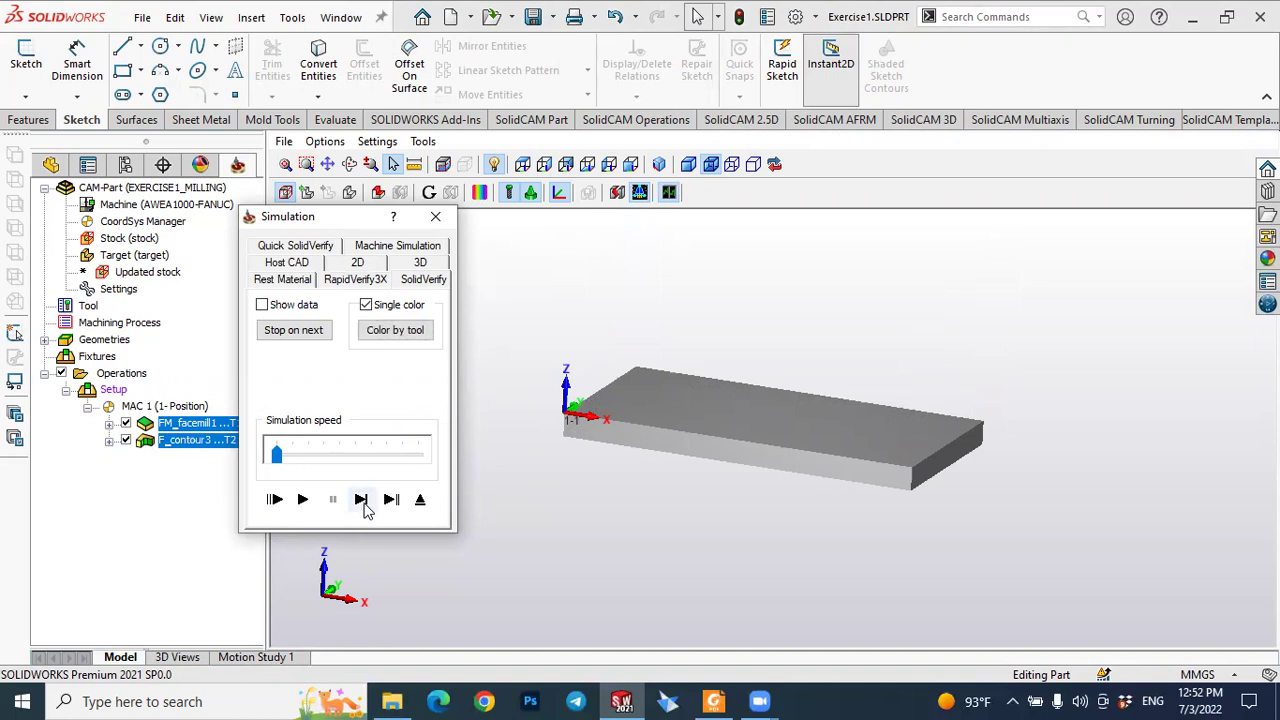
click(304, 501)
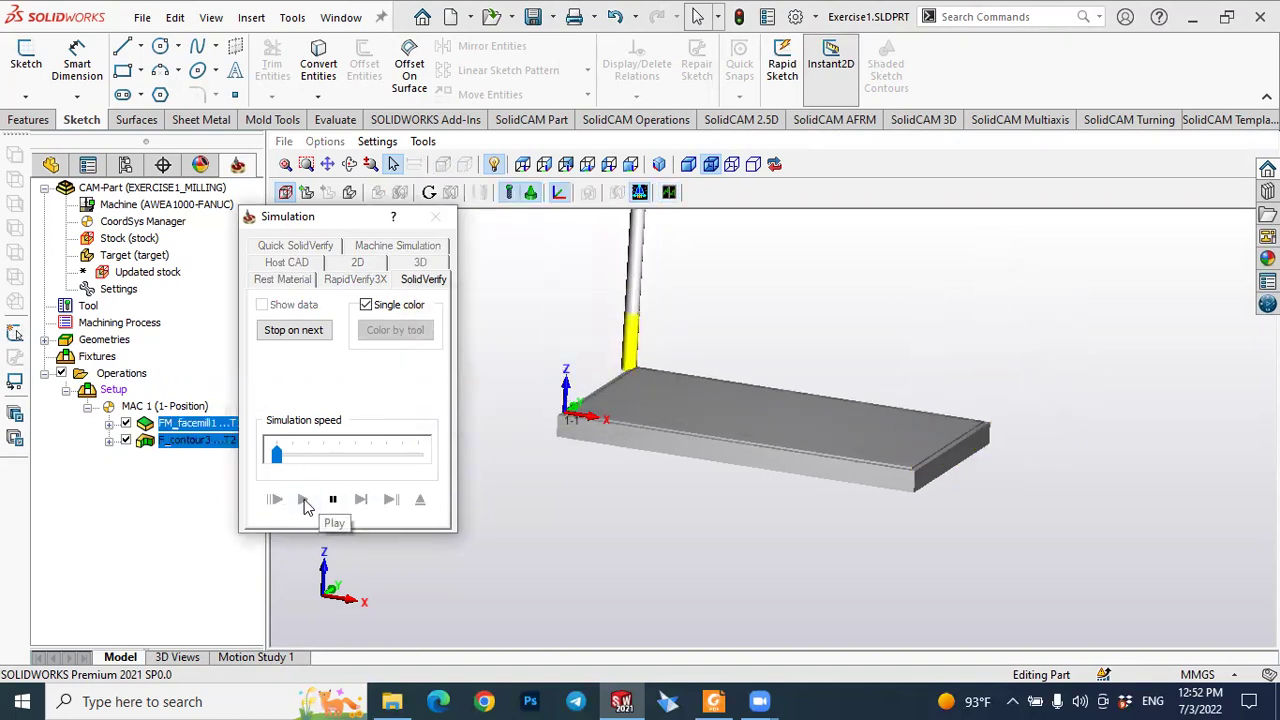
drag(278, 458, 370, 456)
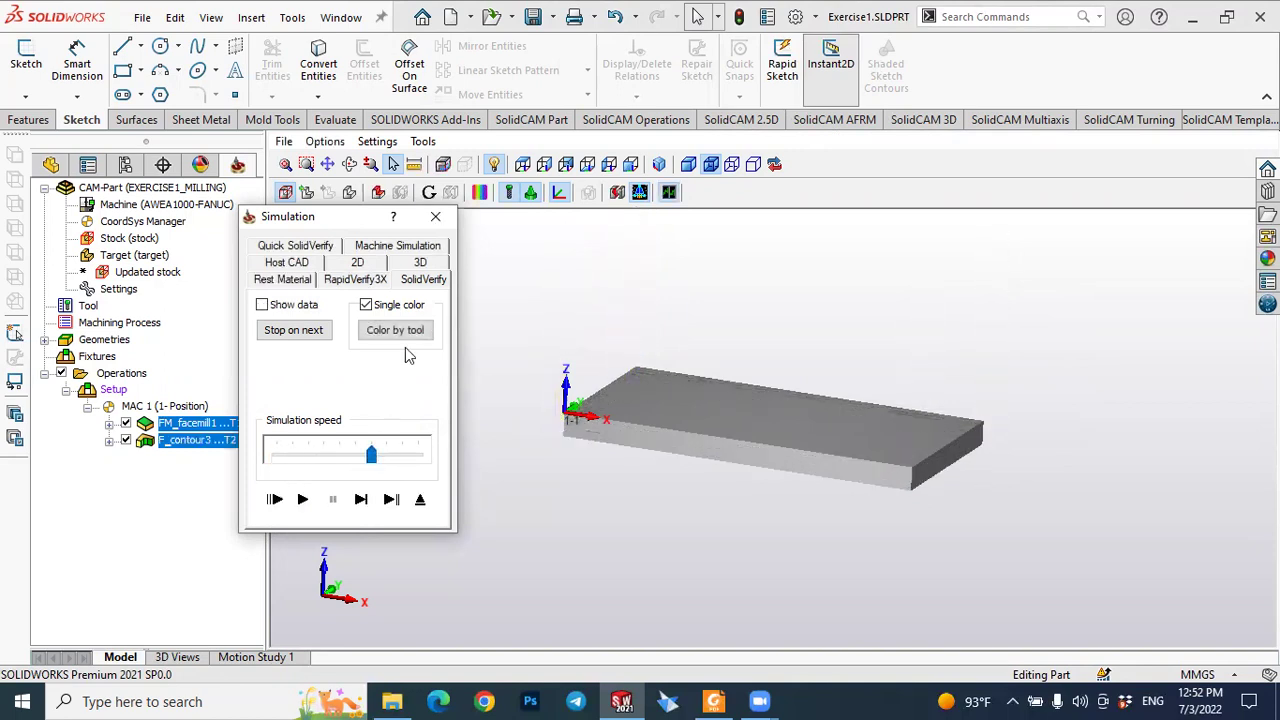
Step: Close the combined simulation and select the F_contour3 operation
click(435, 216)
click(190, 428)
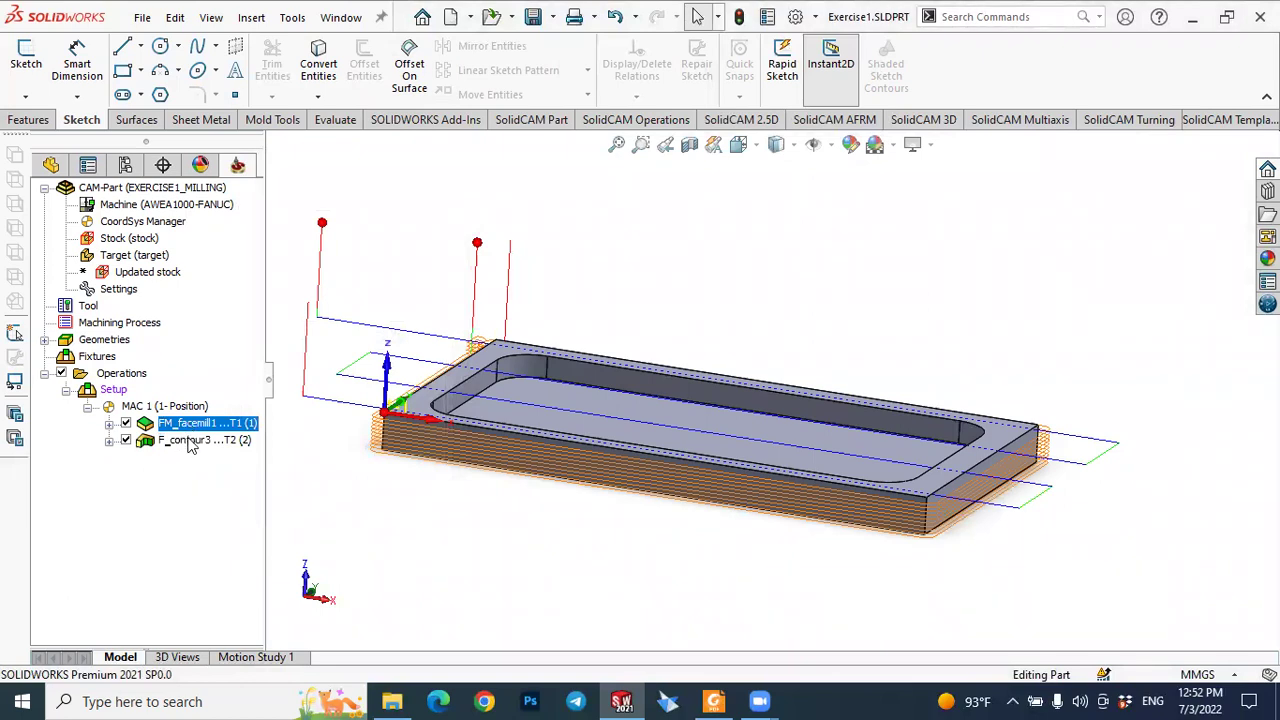
click(190, 441)
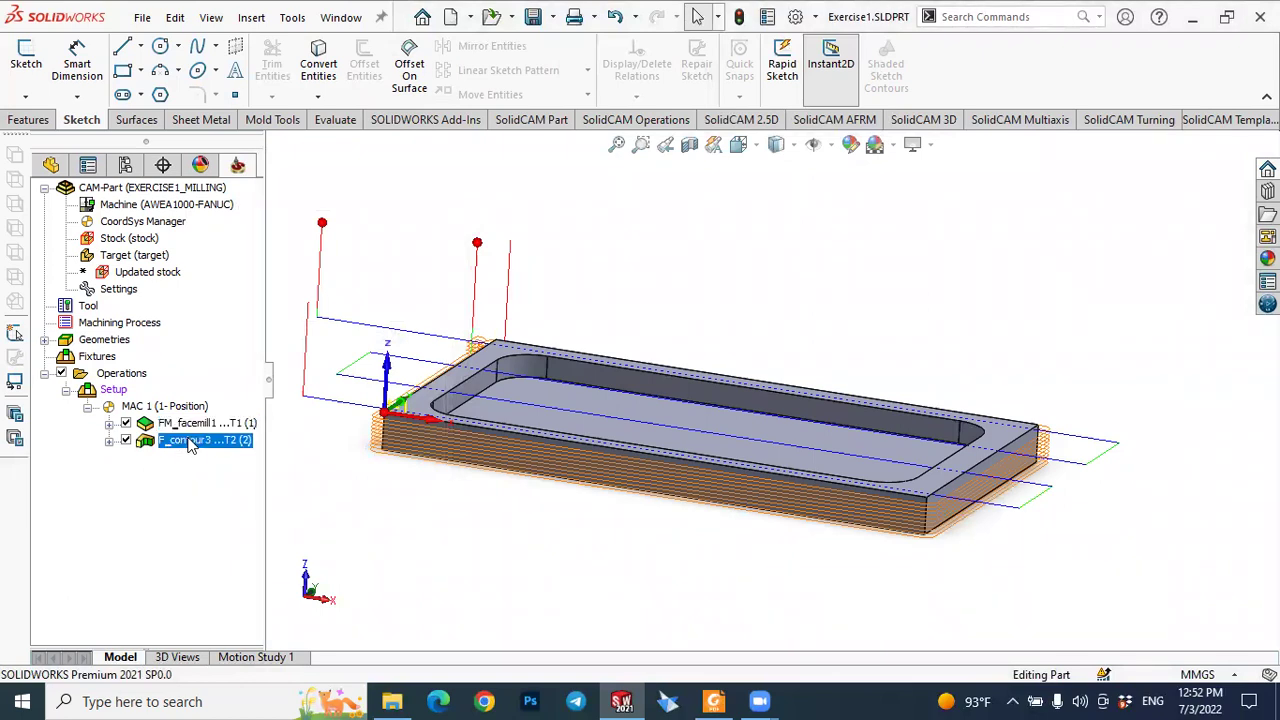